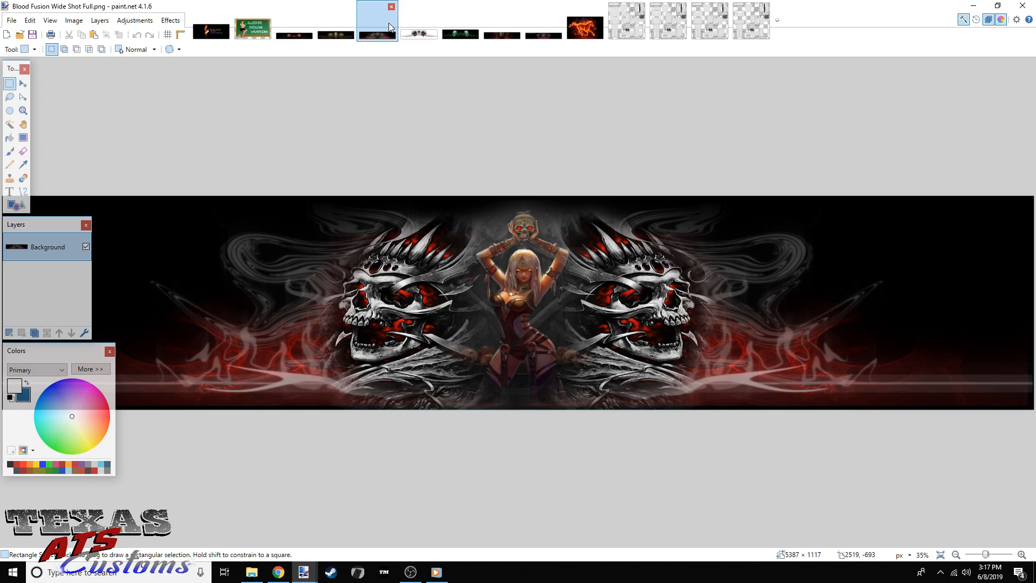
Look through the open wide-view skull artworks and the fiery horse image
left_click(410, 27)
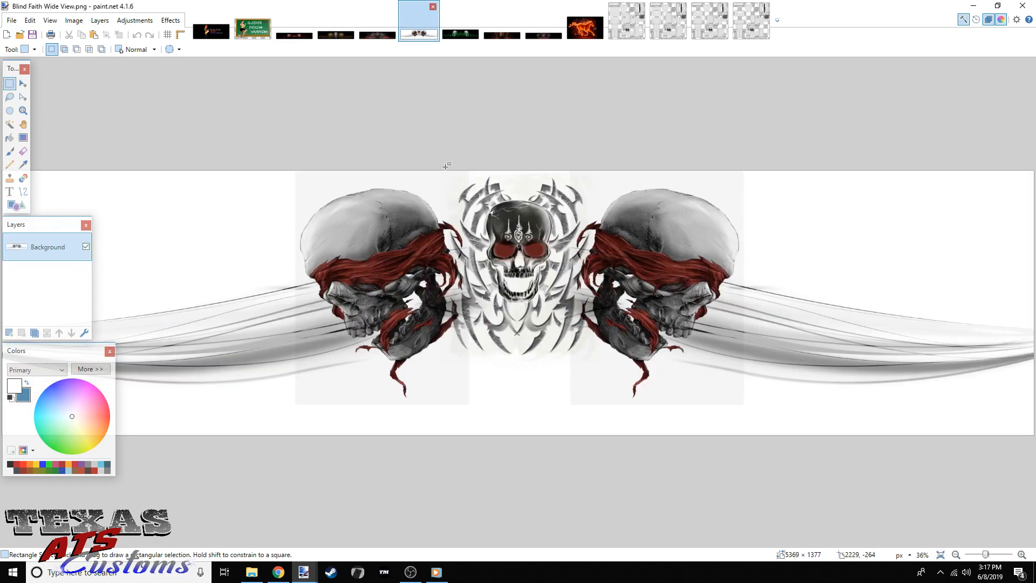
left_click(460, 30)
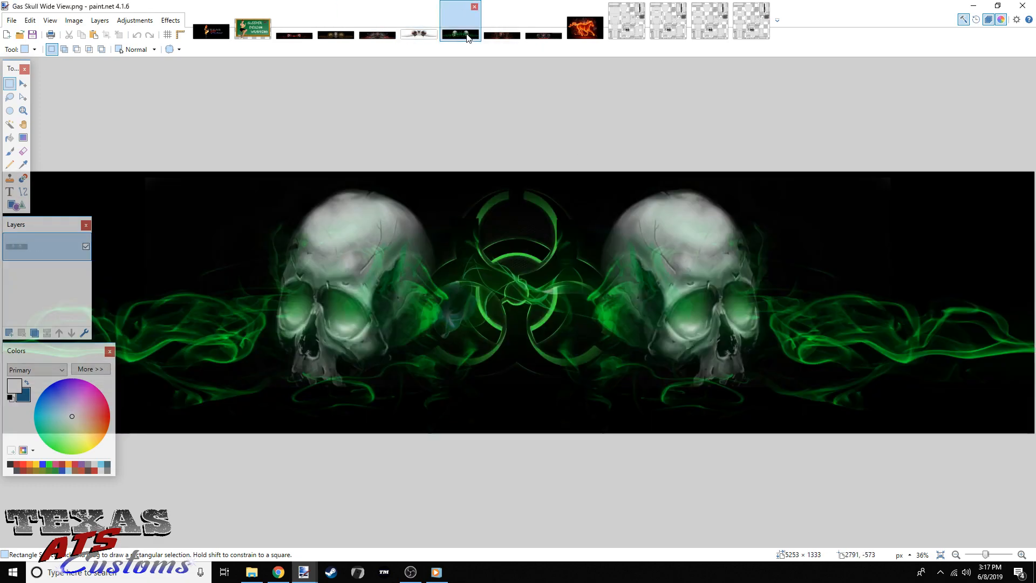
left_click(505, 35)
left_click(537, 33)
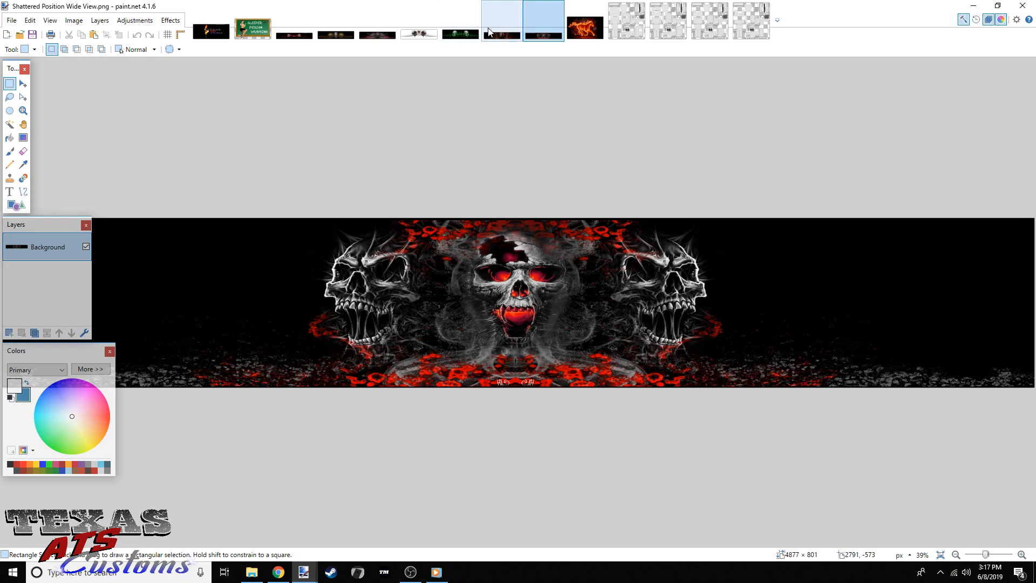
left_click(594, 34)
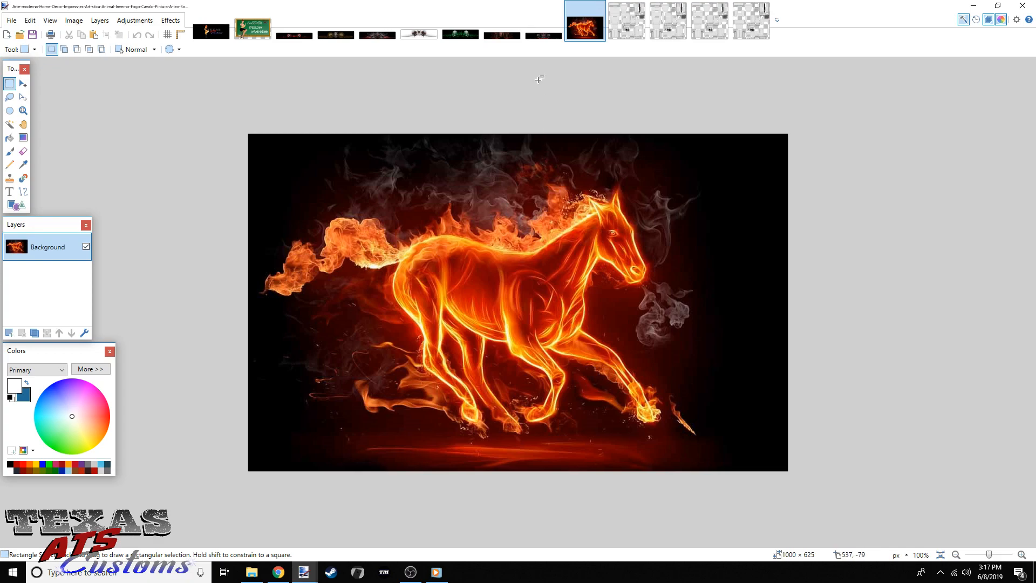
Compare the ultracab, 63inch_sleeper_highroof, 63inch_sleeper and 36inch_sleeper truck templates
left_click(627, 20)
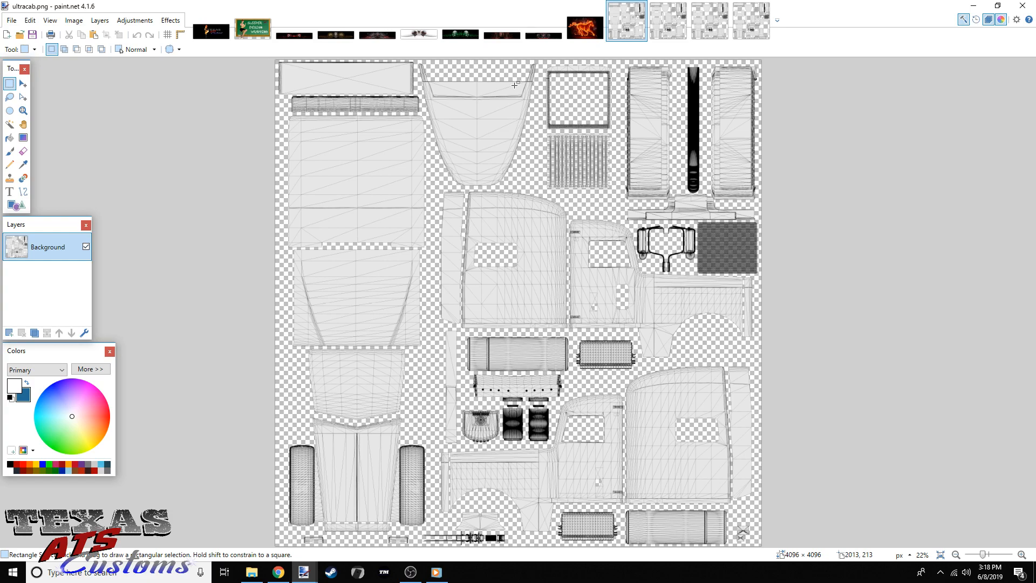
left_click(661, 26)
left_click(703, 28)
left_click(747, 28)
left_click(628, 30)
left_click(668, 30)
left_click(710, 31)
left_click(750, 29)
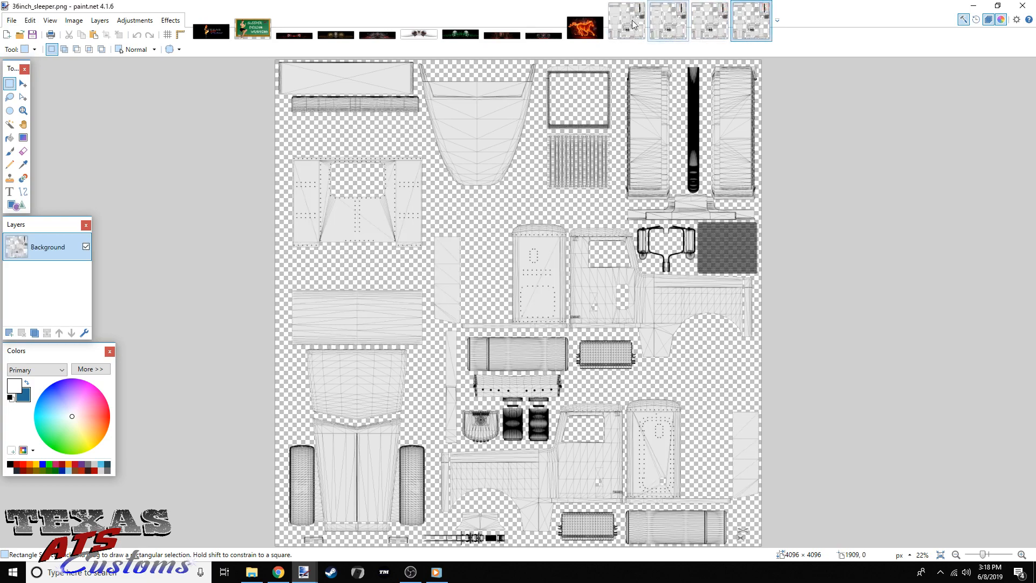
left_click(627, 28)
left_click(665, 30)
left_click(713, 27)
key("ctrl+Tab")
left_click(635, 30)
left_click(670, 29)
left_click(710, 27)
left_click(741, 24)
left_click(609, 26)
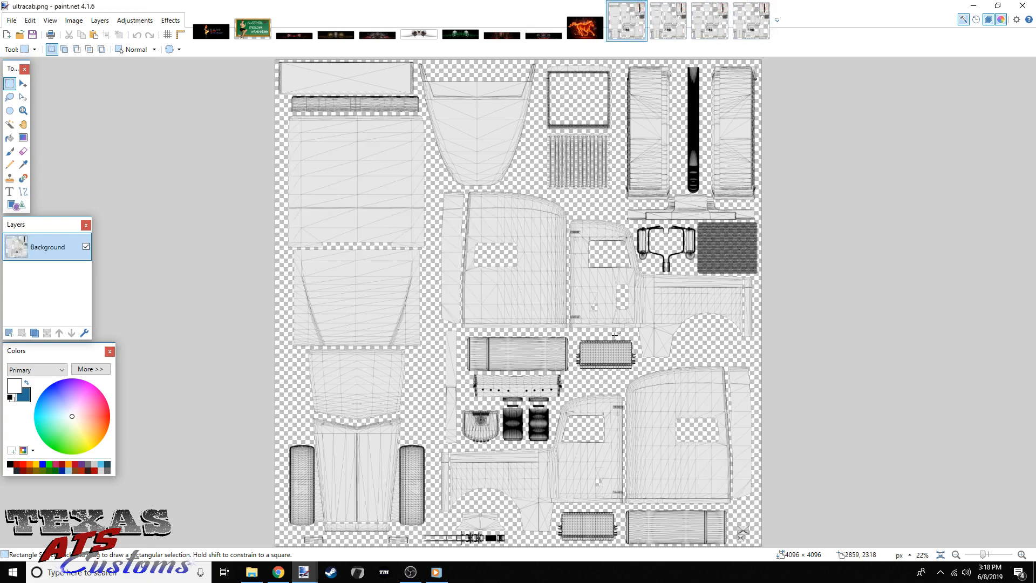
Draw a red rectangle outline about 225 pixels wide across the seam at the rear of the ultracab's upper side panel
left_click_drag(982, 554, 987, 555)
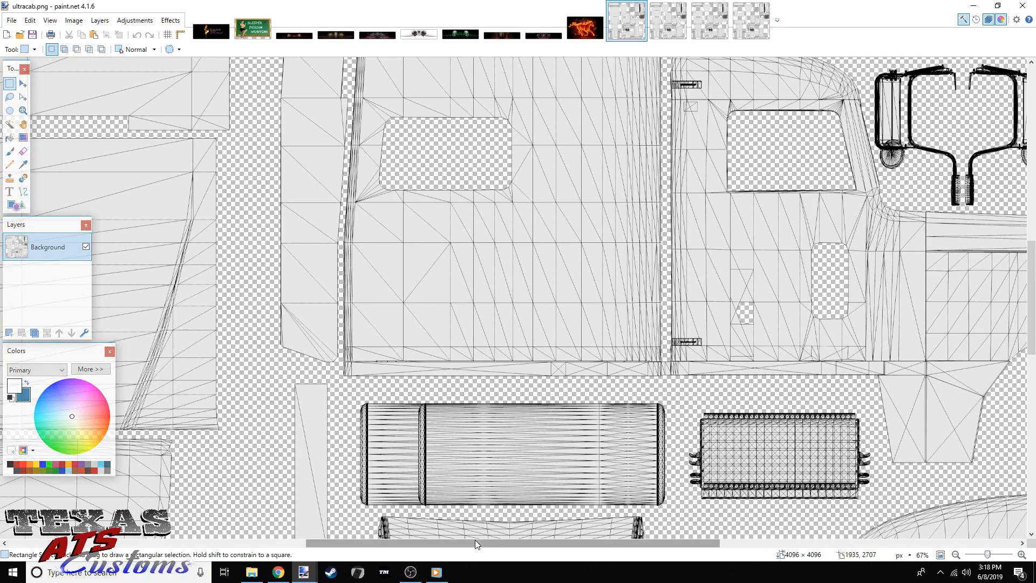
left_click_drag(475, 543, 449, 542)
scroll(458, 478, "up", 3)
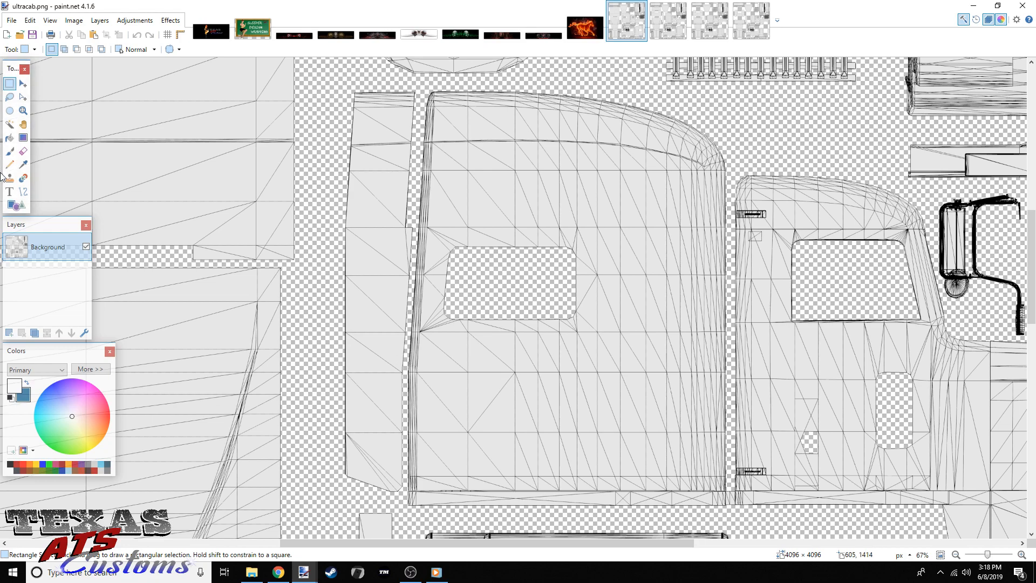
left_click(16, 205)
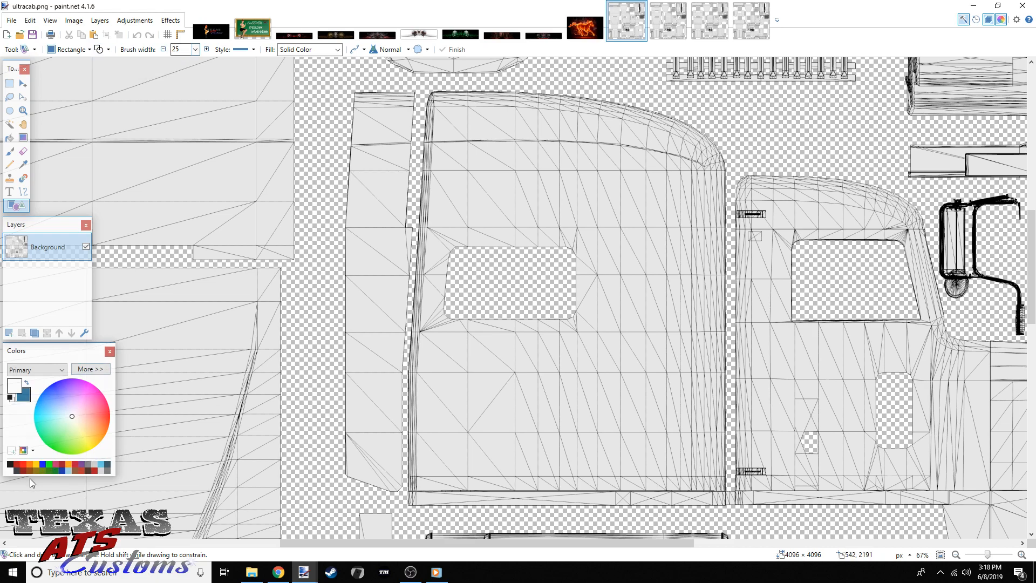
left_click(23, 463)
left_click_drag(379, 344, 460, 411)
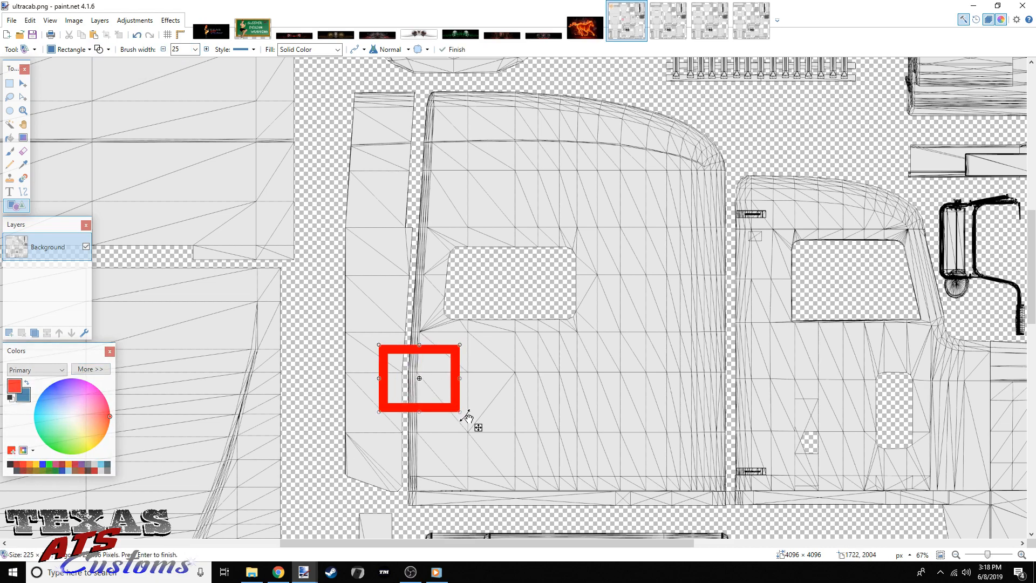
left_click_drag(479, 428, 478, 425)
key("Return")
key("ctrl+z")
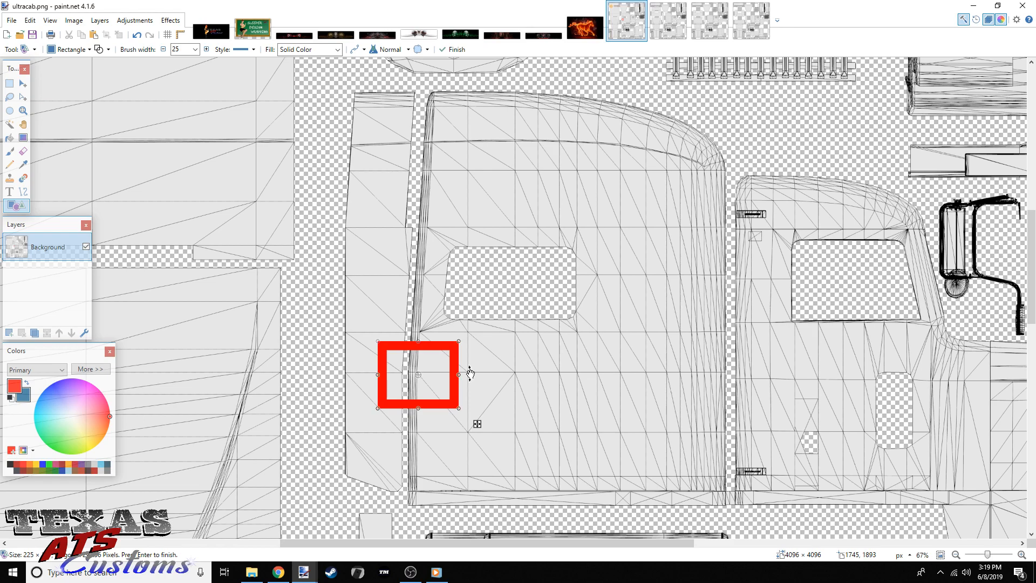
left_click_drag(477, 424, 475, 420)
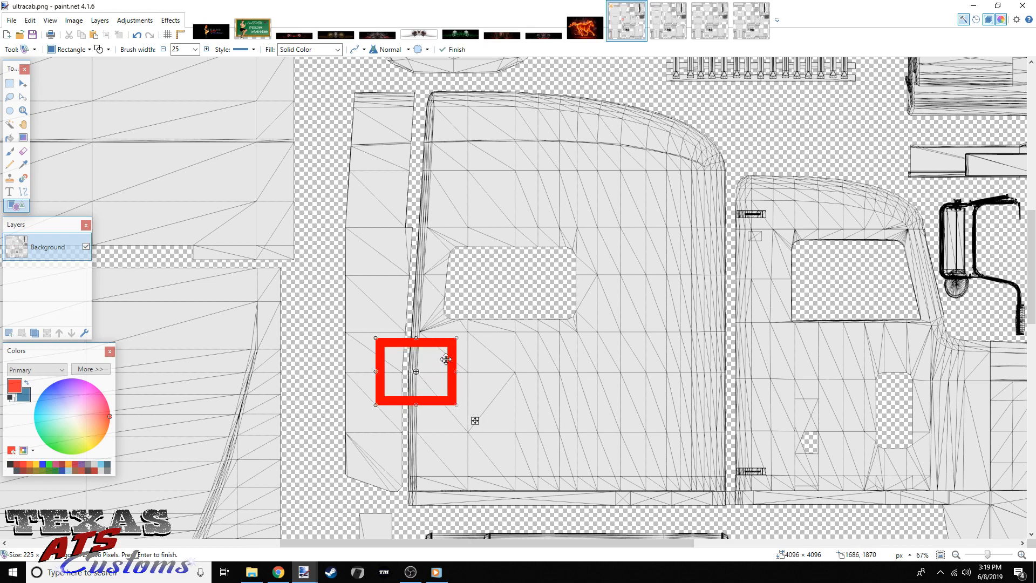
Check the matching cab side area on the 63inch_sleeper_highroof, 63inch_sleeper and 36inch_sleeper templates
left_click(663, 25)
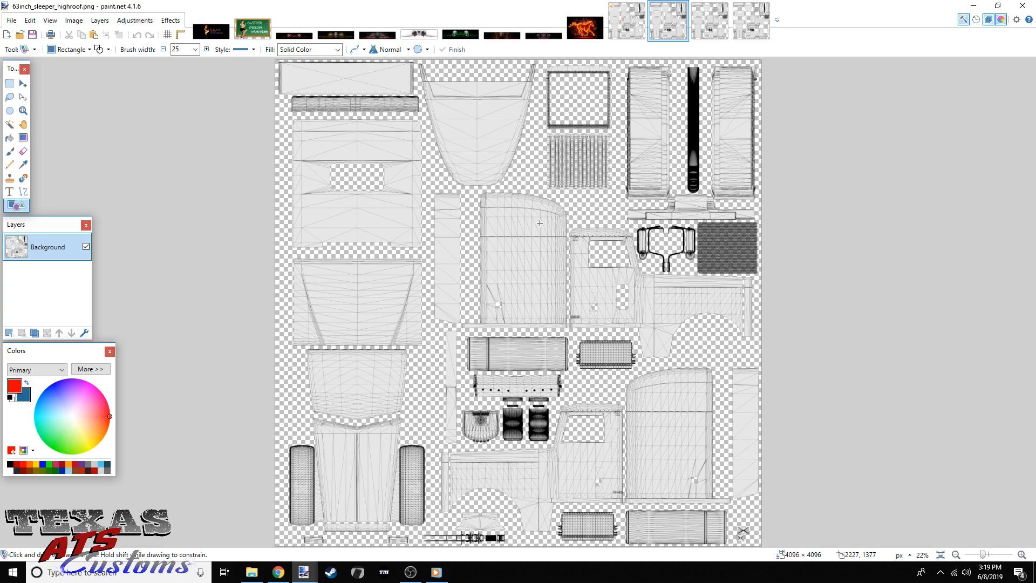
left_click(697, 18)
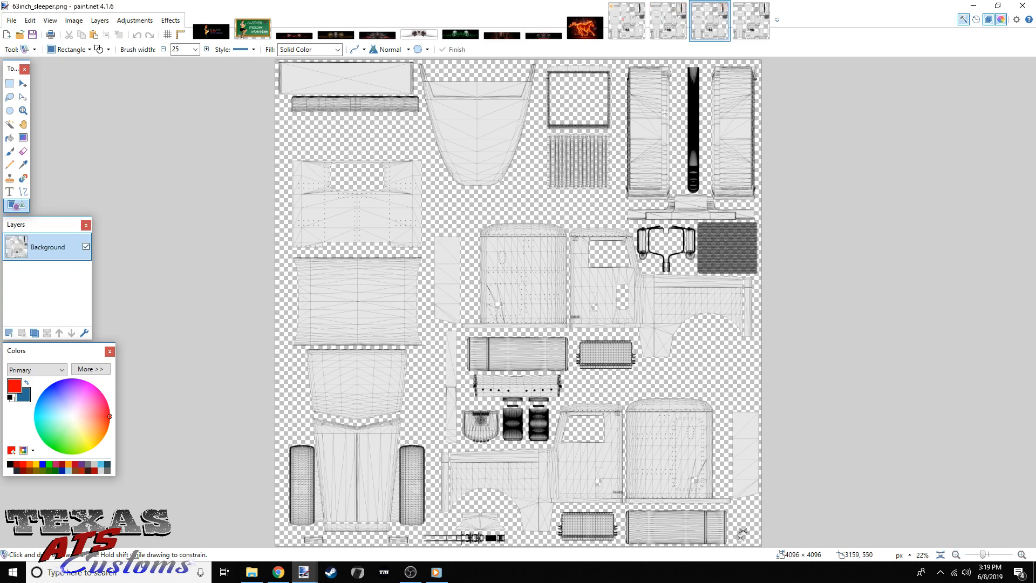
left_click(744, 22)
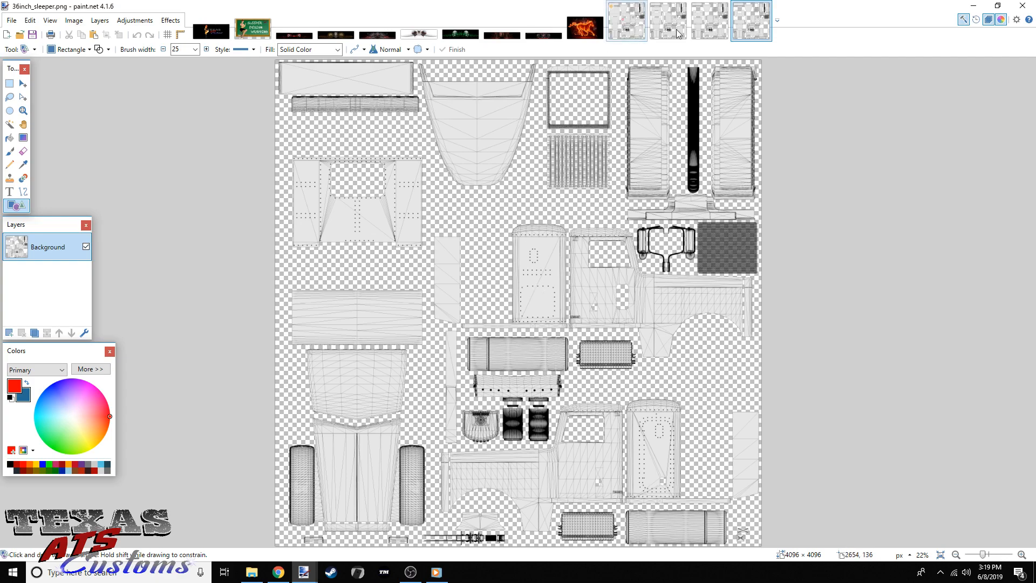
Return to the ultracab template and undo the red rectangle
left_click(627, 22)
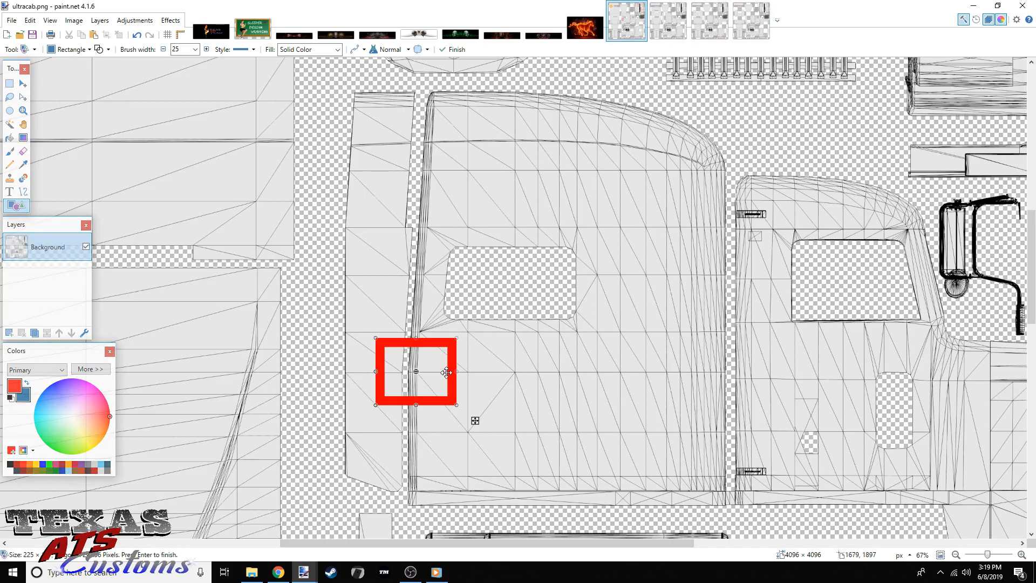
left_click(138, 38)
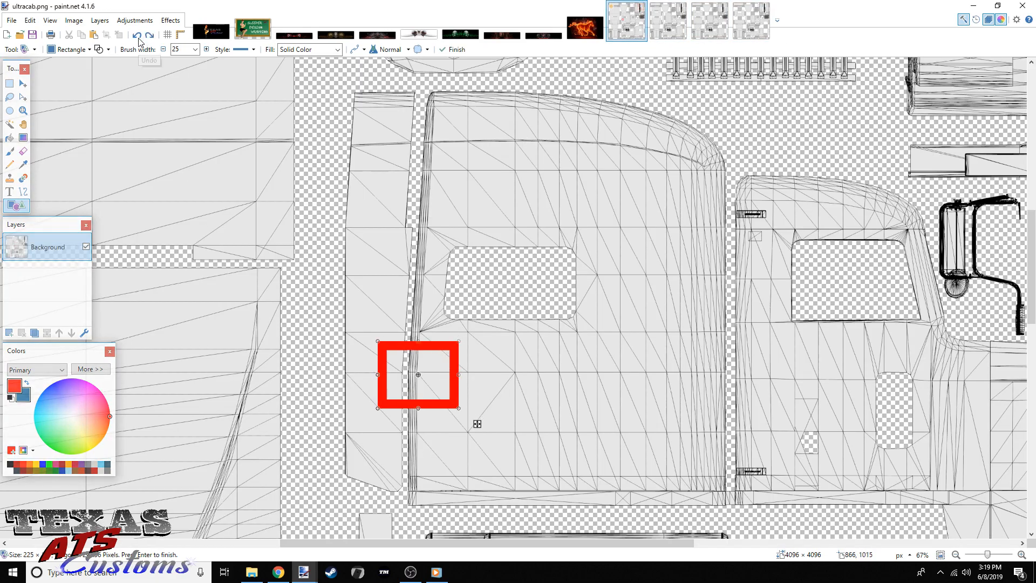
left_click(138, 38)
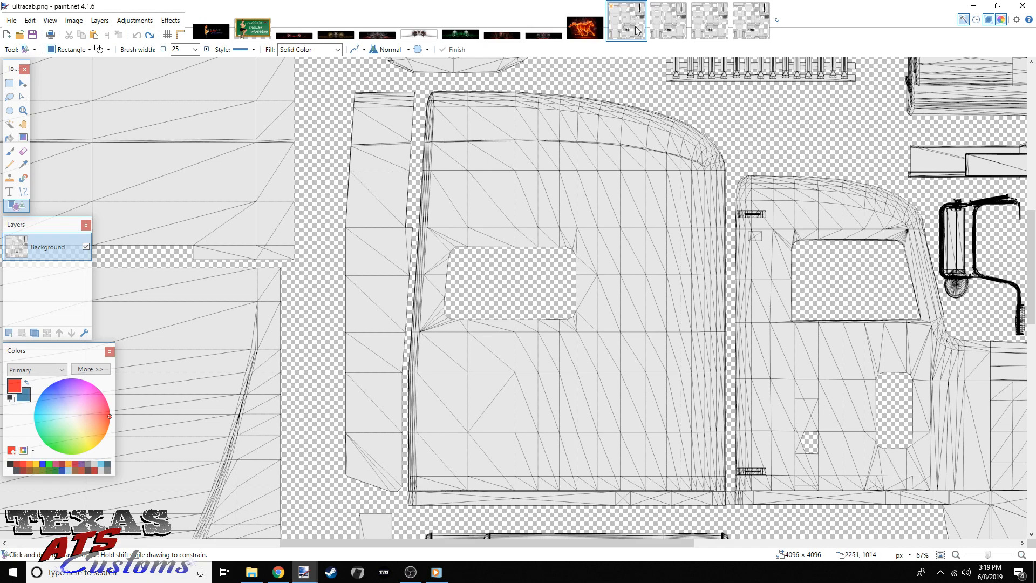
Select the entire 63inch_sleeper_highroof template with a rectangular selection and copy it
left_click(668, 21)
left_click(982, 555)
left_click_drag(983, 557, 981, 557)
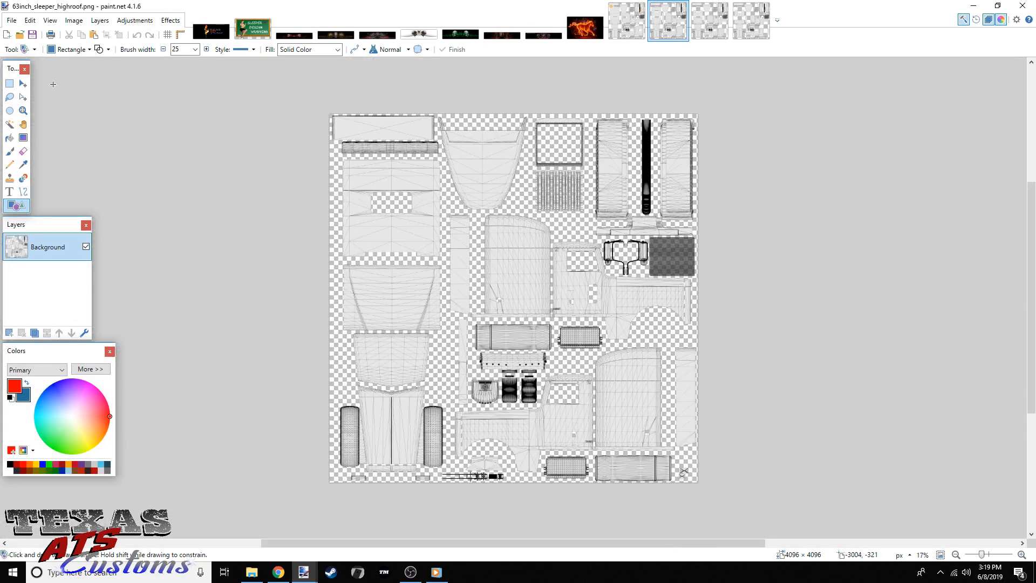
left_click(9, 83)
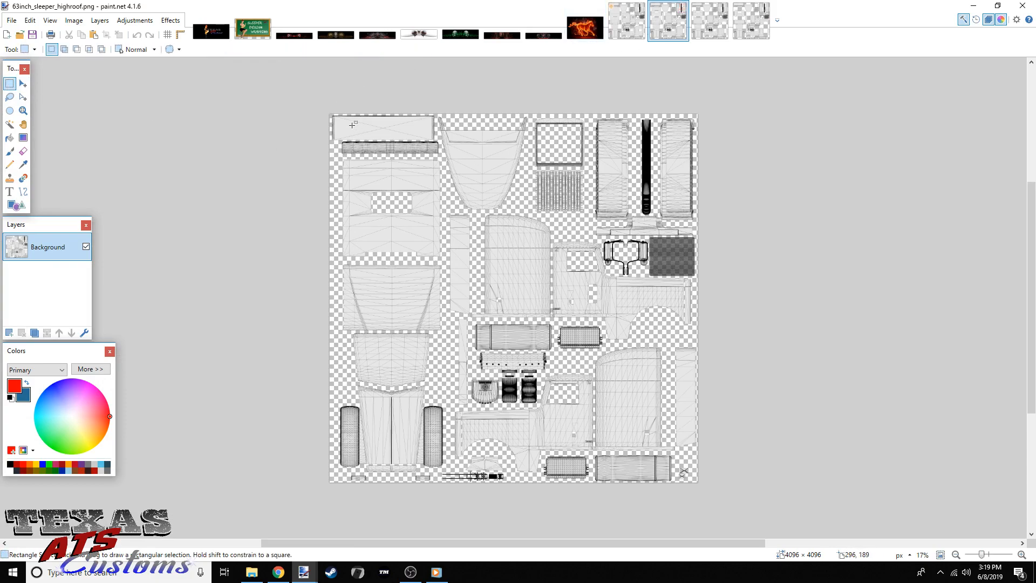
left_click_drag(324, 104, 701, 485)
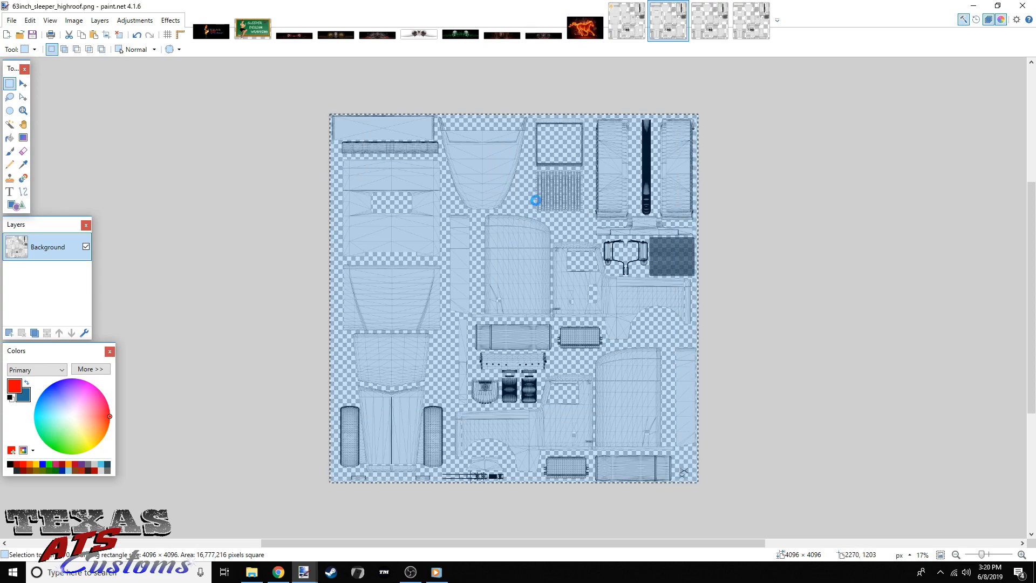
Create a new 6496 × 6496 pixel image by increasing the print width and height to 67.67 inches
left_click(10, 21)
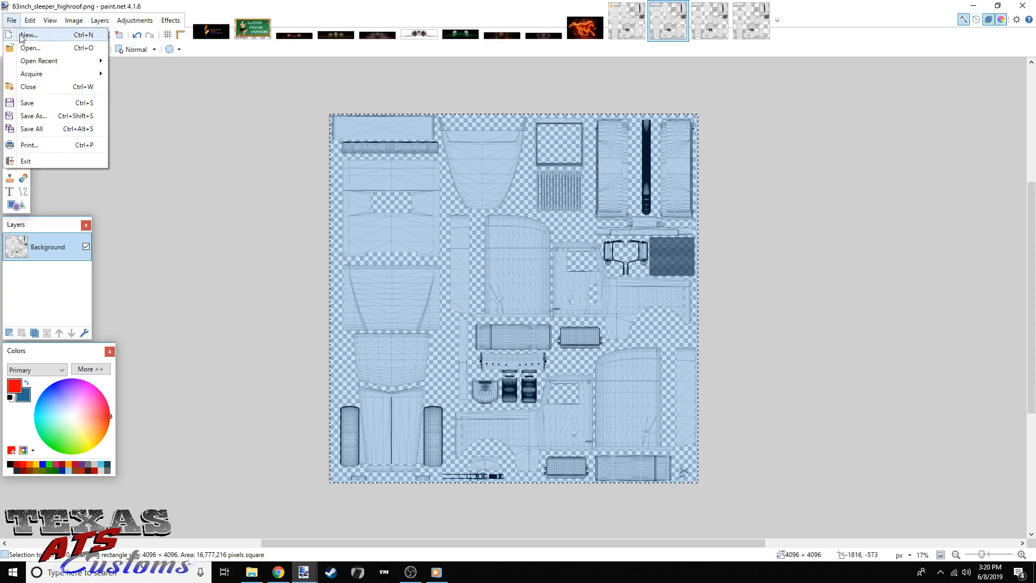
left_click(26, 36)
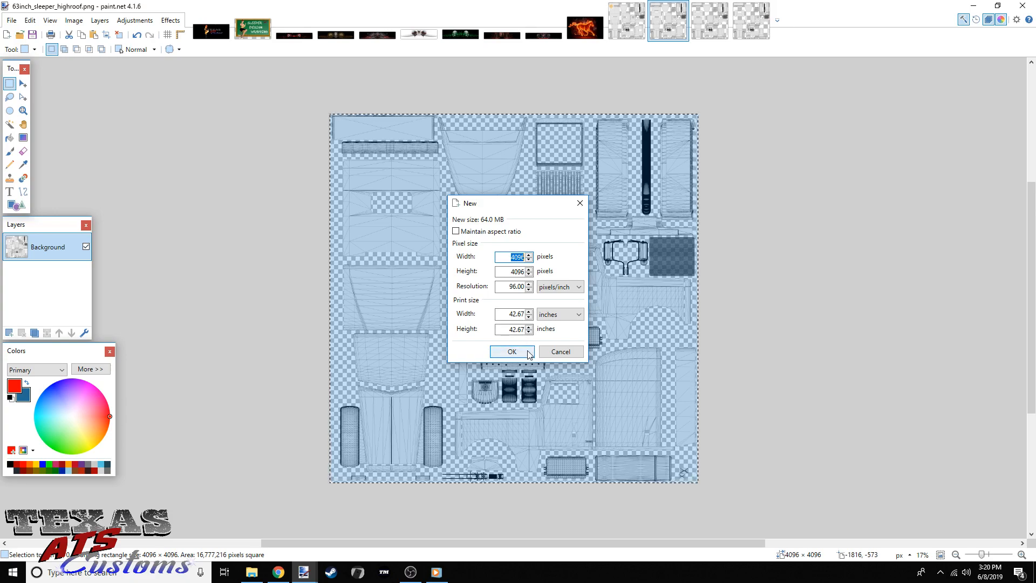
left_click(529, 312)
left_click(528, 312)
left_click(528, 312)
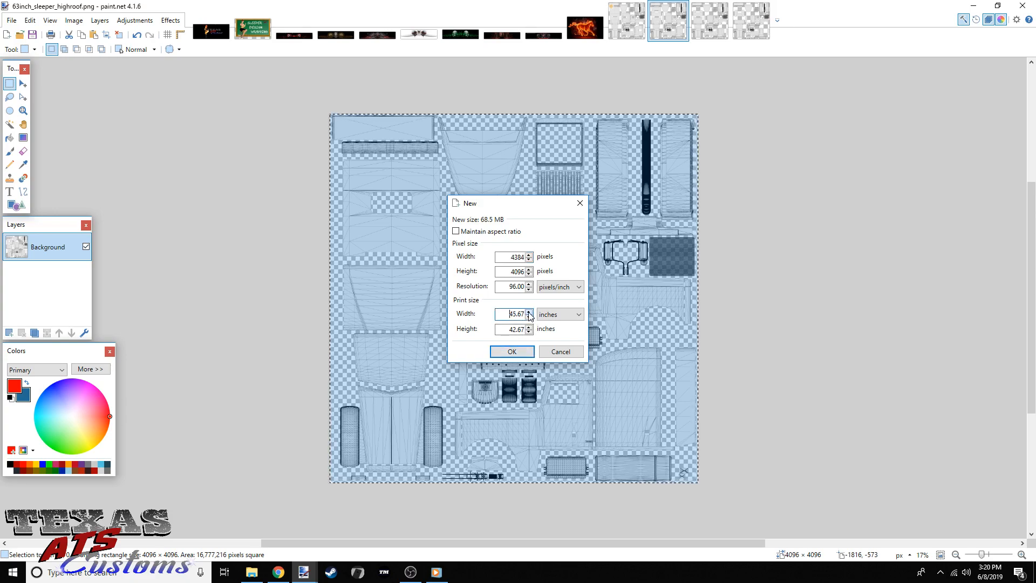
left_click_drag(528, 312, 528, 312)
left_click(528, 327)
left_click_drag(528, 327, 528, 327)
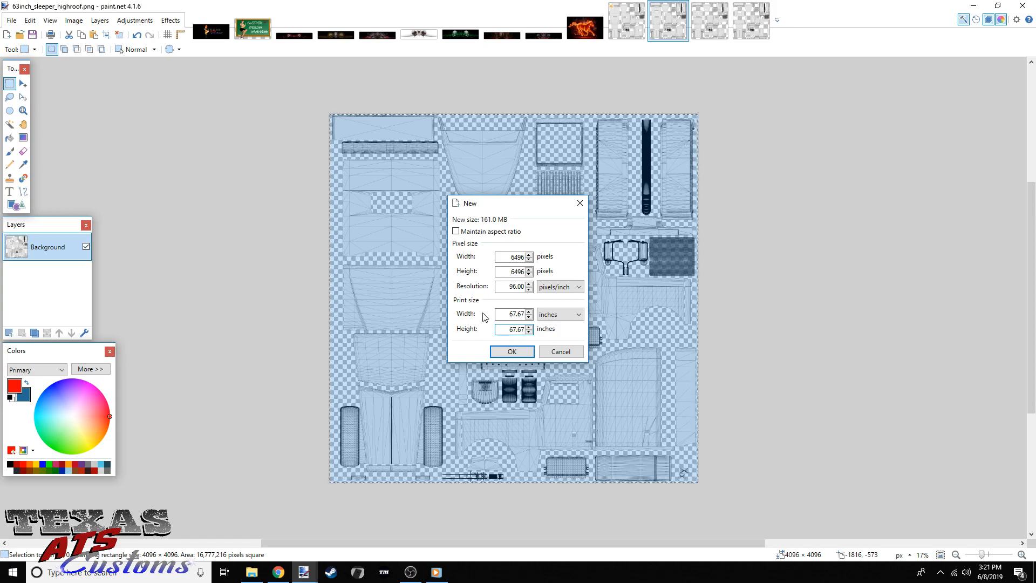
left_click(513, 352)
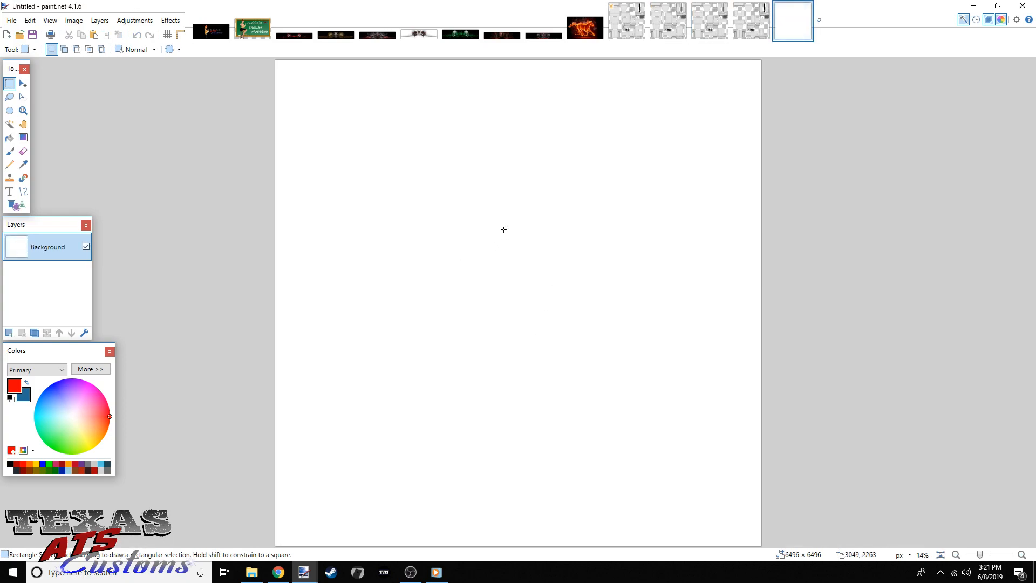
Add a new layer, paste the copied template into it and move it toward the canvas's lower-right corner
left_click(9, 332)
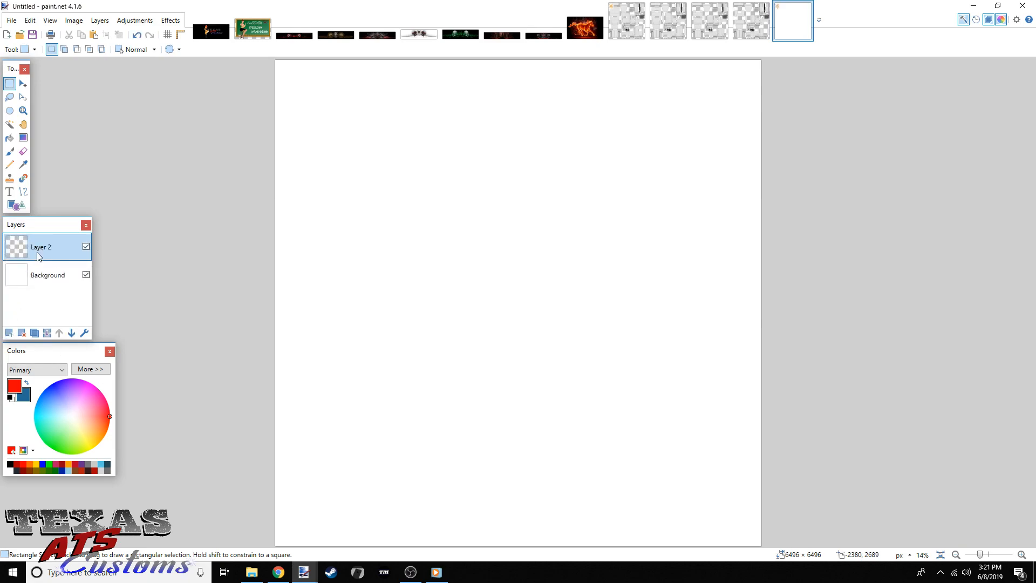
key("ctrl+v")
left_click_drag(508, 269, 672, 448)
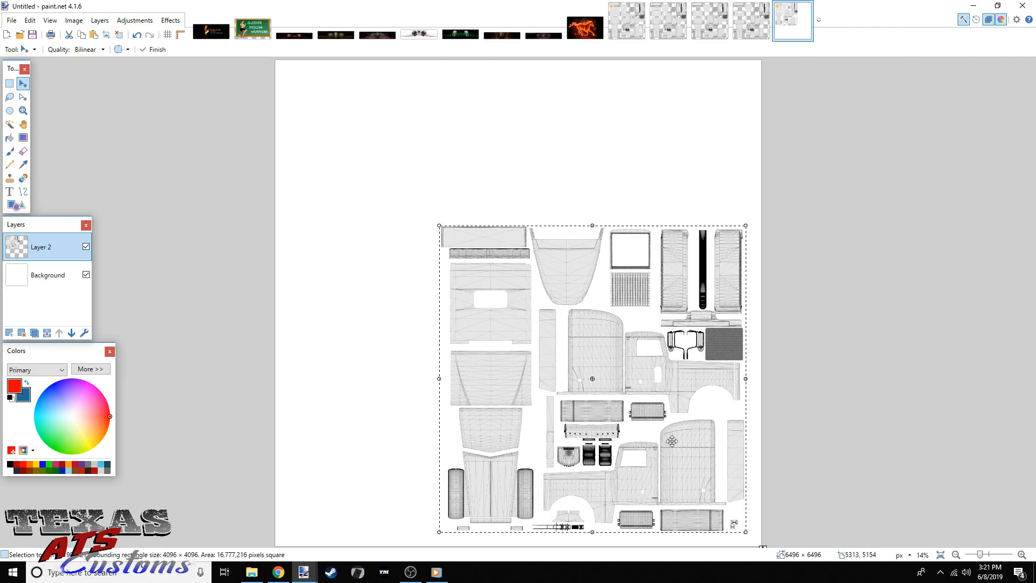
Delete the white Background layer and nudge the pasted template closer to the canvas's lower-right corner
left_click(39, 279)
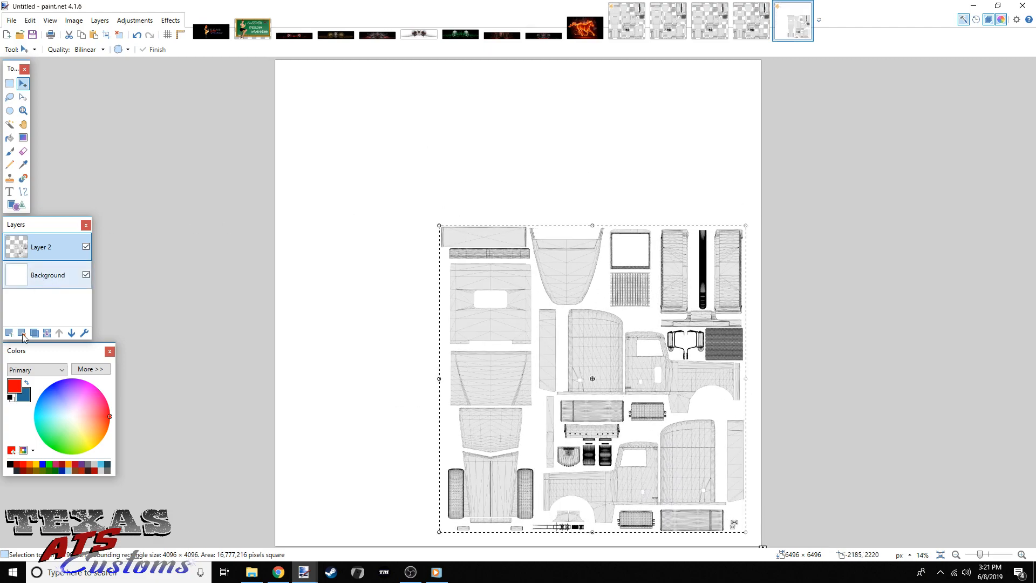
left_click(22, 333)
key("s")
left_click(22, 83)
left_click_drag(639, 363, 637, 370)
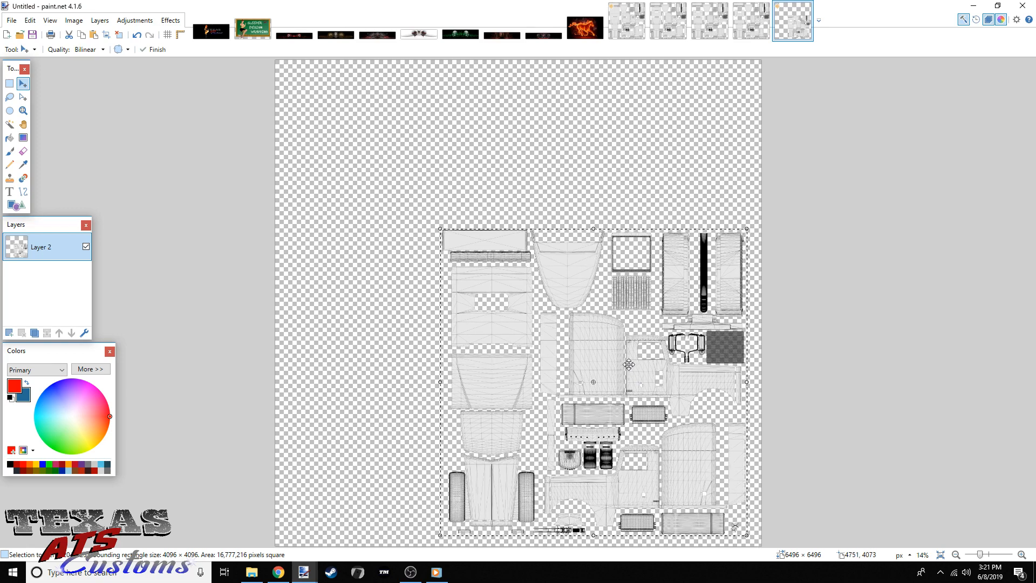
left_click_drag(565, 329, 567, 329)
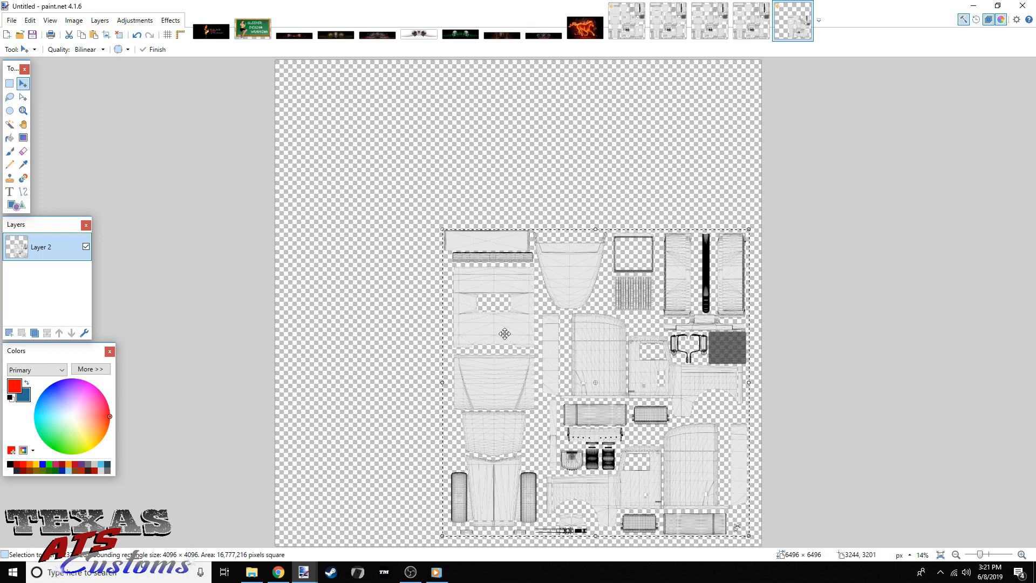
Deselect the placed template and add an empty layer above the template layer
left_click_drag(981, 555, 986, 555)
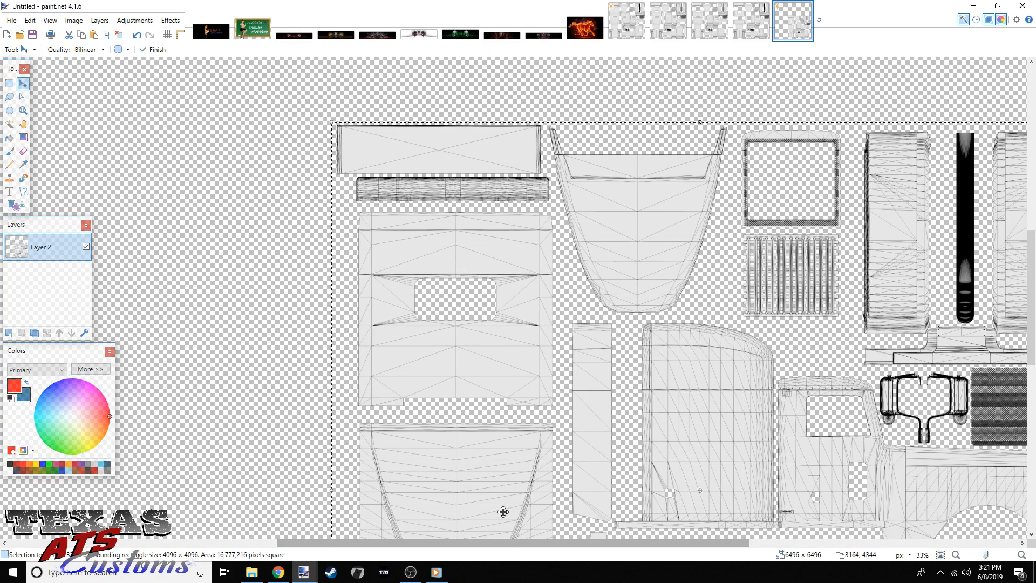
left_click_drag(504, 543, 447, 532)
left_click_drag(986, 554, 982, 554)
left_click(9, 84)
left_click(69, 112)
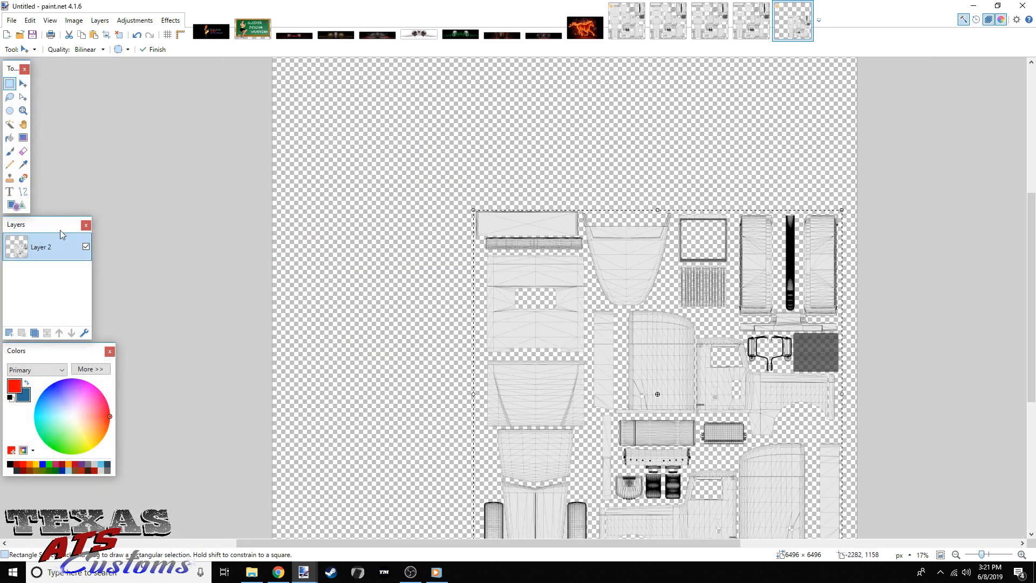
left_click(8, 333)
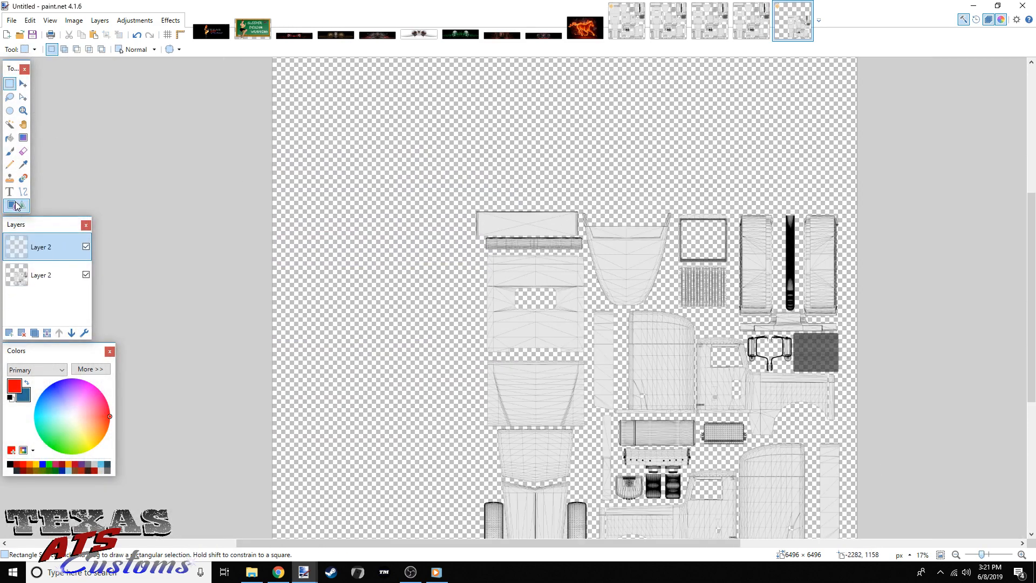
Draw a red rectangle outline about 2377 pixels wide on the empty layer and move it over the template
left_click(16, 205)
mouse_move(487, 259)
left_mouse_down()
mouse_move(479, 314)
mouse_move(443, 359)
mouse_move(309, 342)
mouse_move(273, 350)
left_mouse_up()
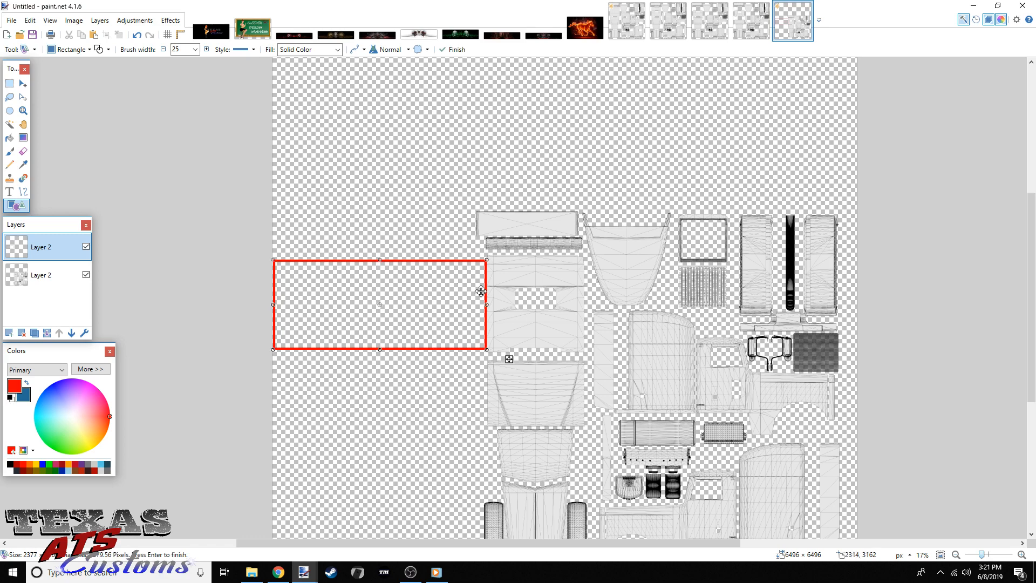
left_click_drag(509, 358, 821, 356)
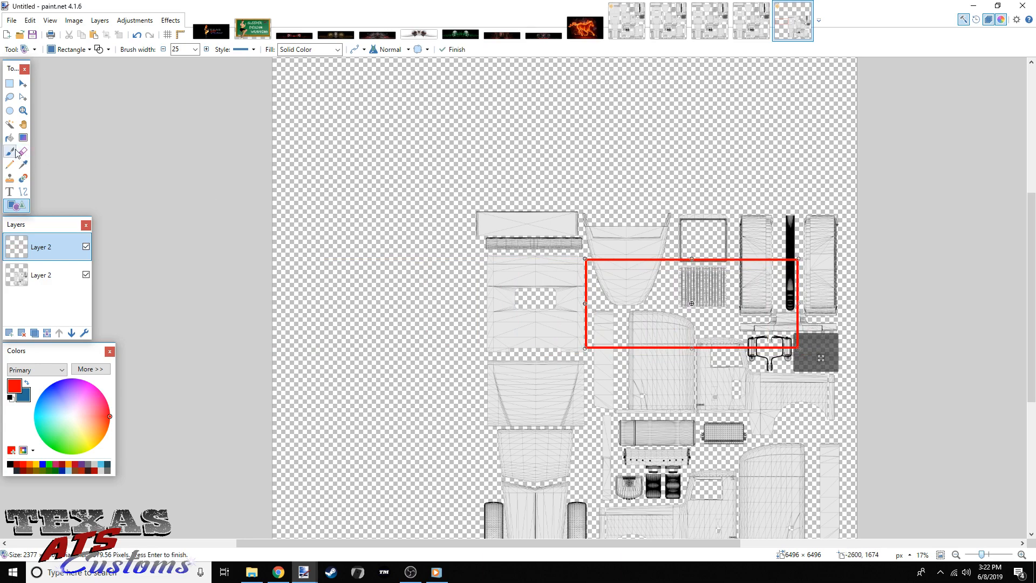
Select the whole truck template on the lower layer and shift it slightly closer to the canvas's lower-right corner
left_click(9, 84)
key("alt+Page_Down")
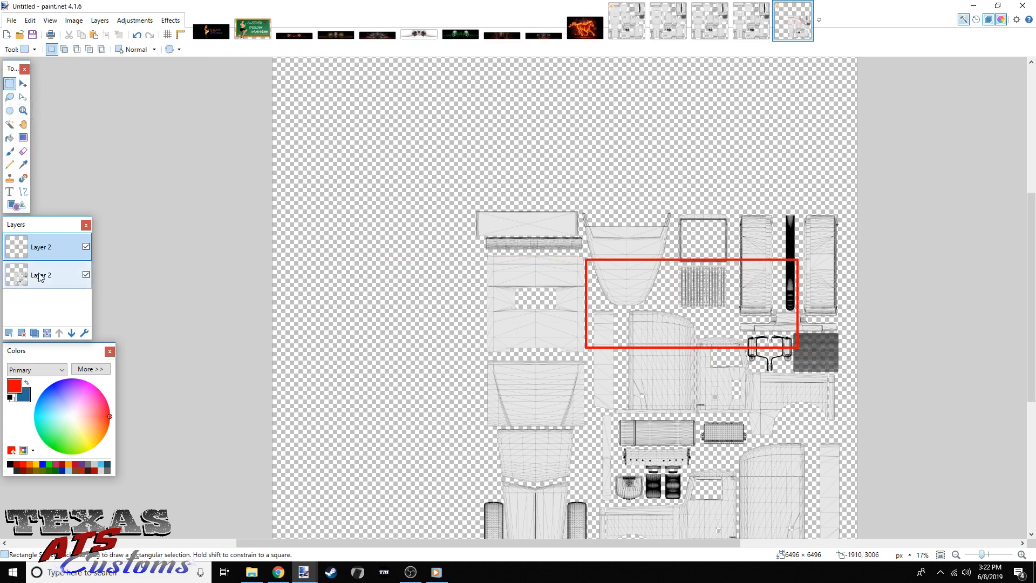
left_click_drag(449, 180, 907, 582)
left_click(23, 83)
left_click_drag(527, 337, 539, 343)
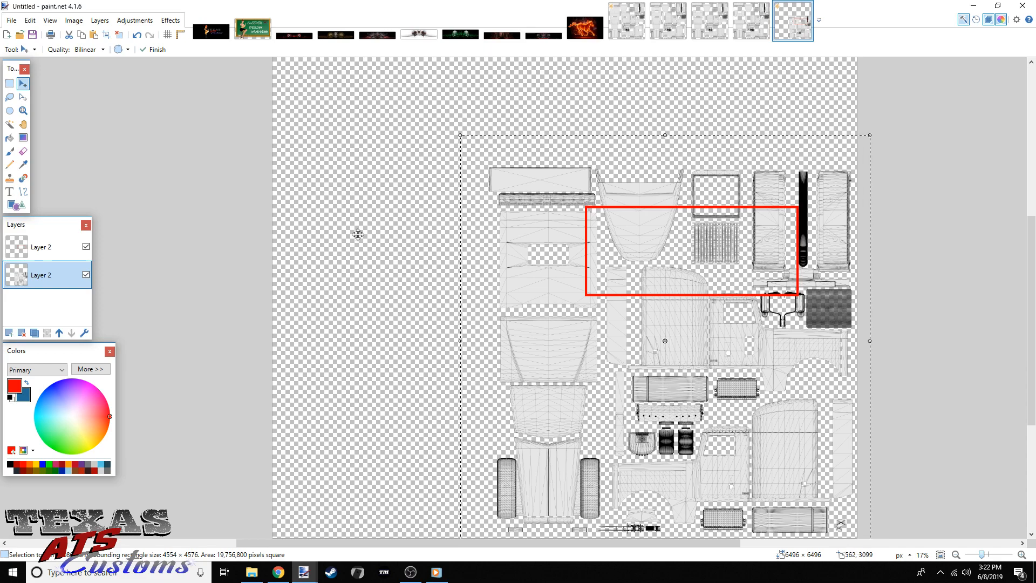
Delete the layer holding the red rectangle and clear the selection on the template
key("s")
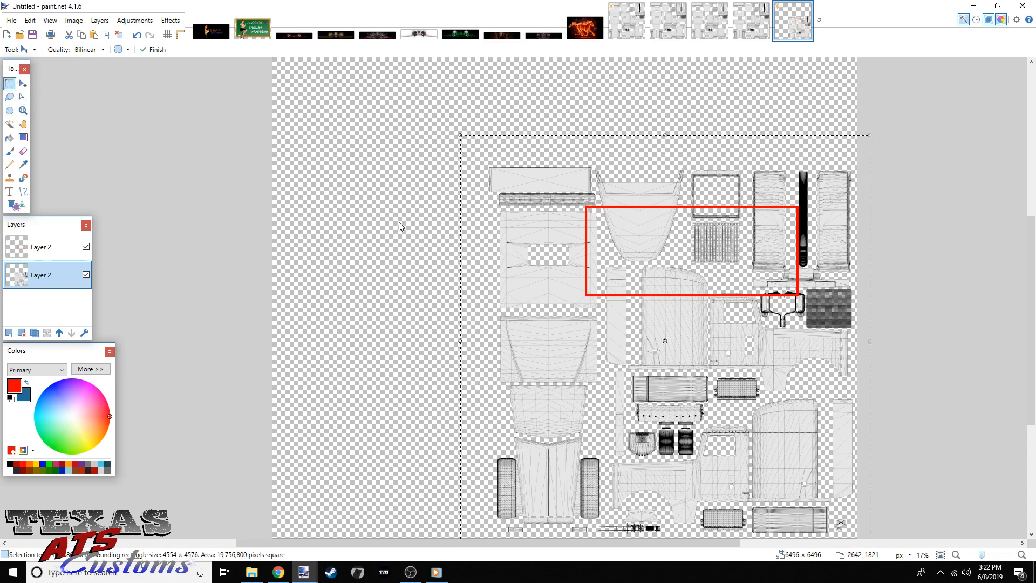
left_click_drag(559, 189, 805, 305)
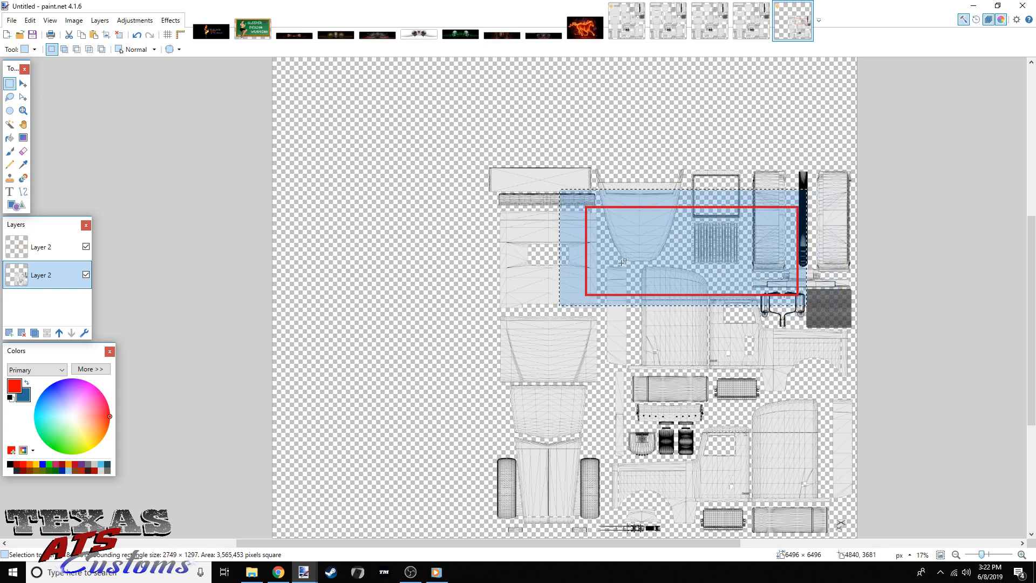
left_click(50, 244)
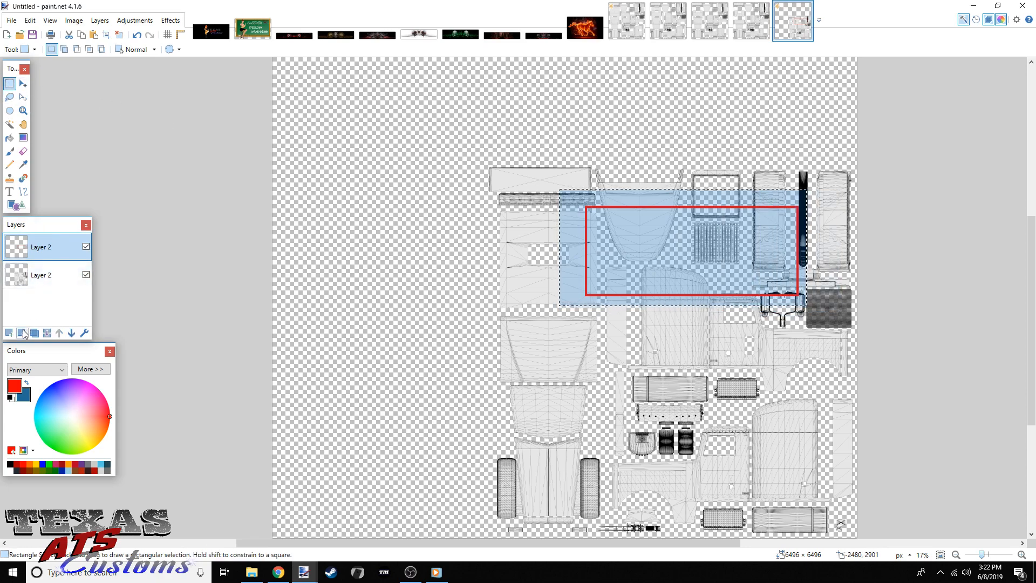
left_click(22, 333)
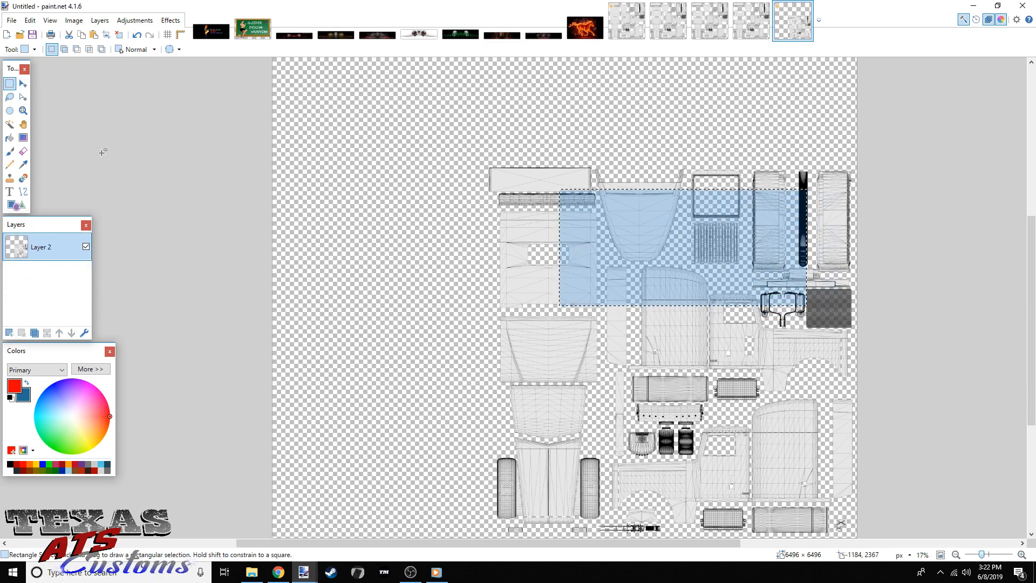
left_click(447, 175)
scroll(548, 374, "up", 2)
scroll(547, 375, "down", 1)
scroll(548, 374, "down", 1)
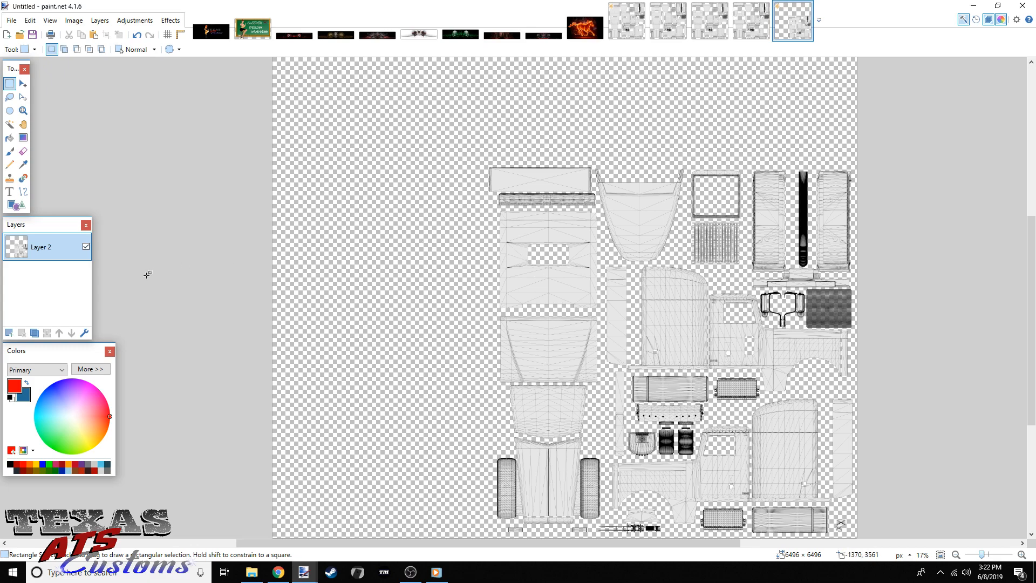
Add a layer above the template, fill it with solid black and hide it
left_click(8, 333)
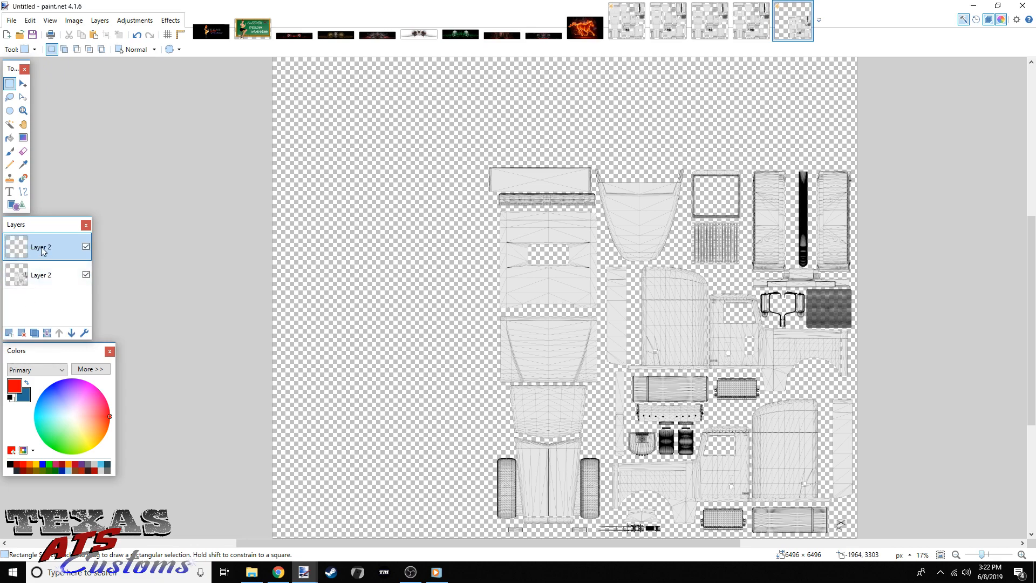
left_click(10, 138)
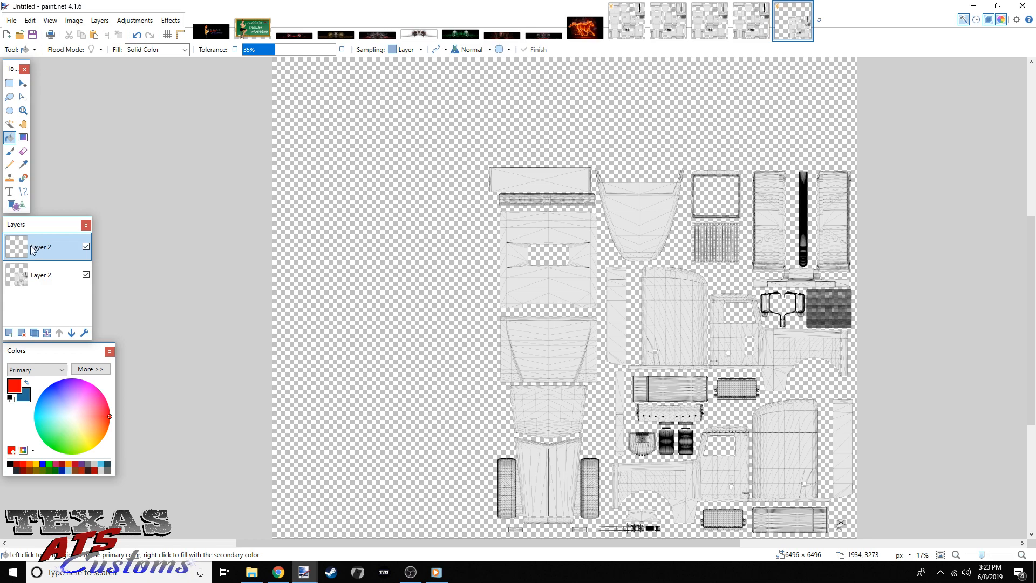
left_click(10, 464)
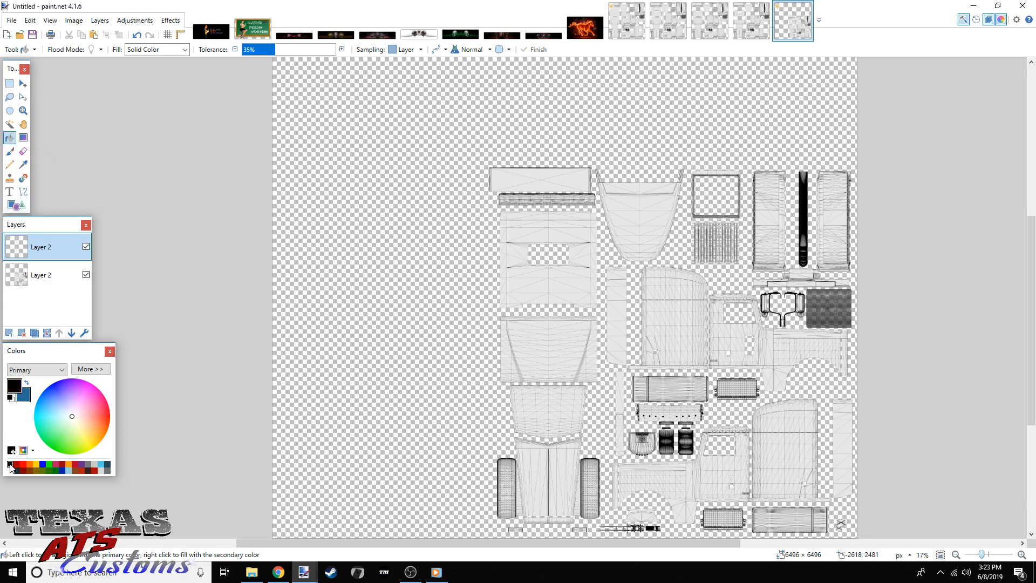
left_click(336, 287)
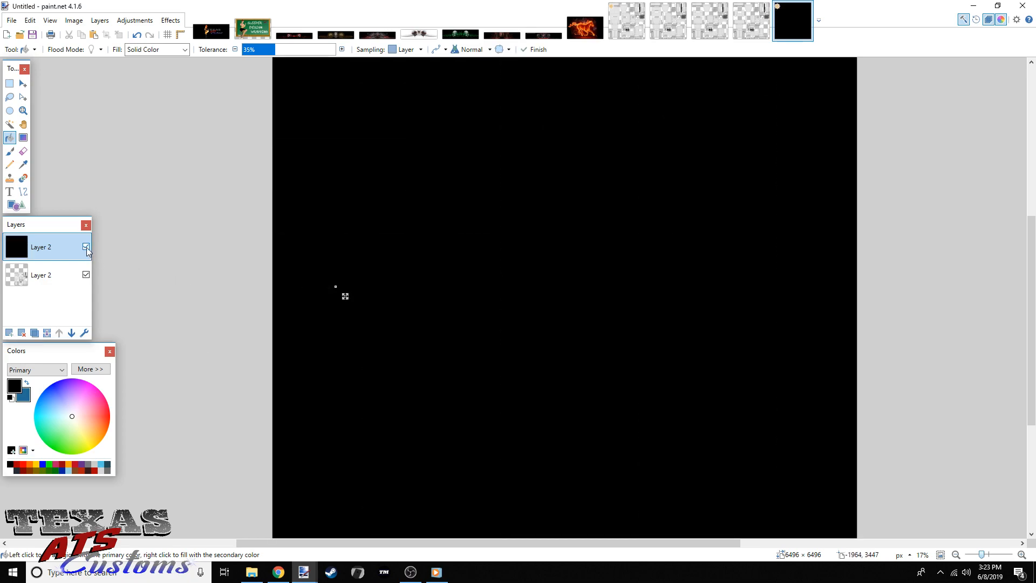
left_click(86, 246)
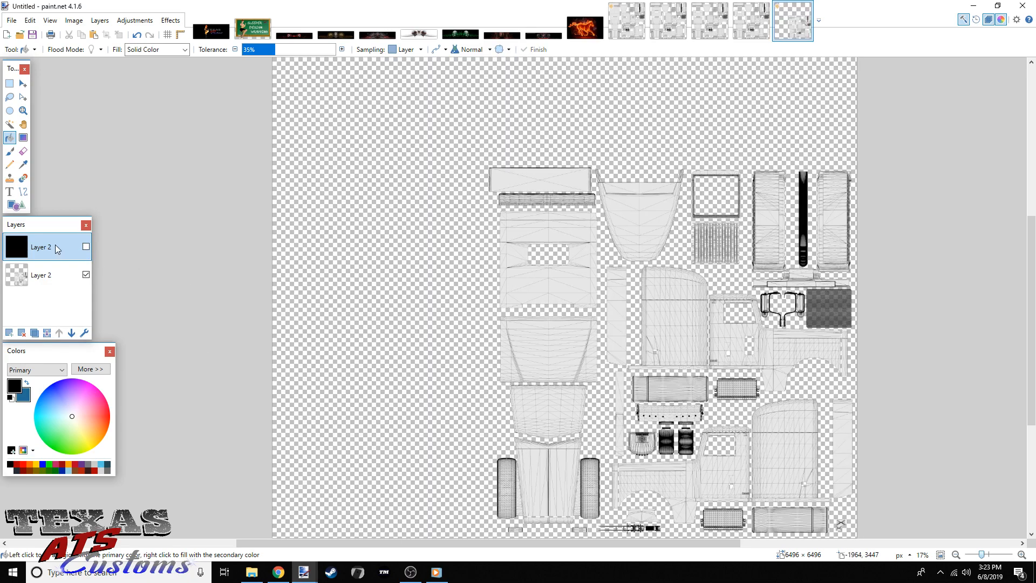
Add an empty layer above the black one, and copy the entire flaming horse image from its own document
left_click(9, 332)
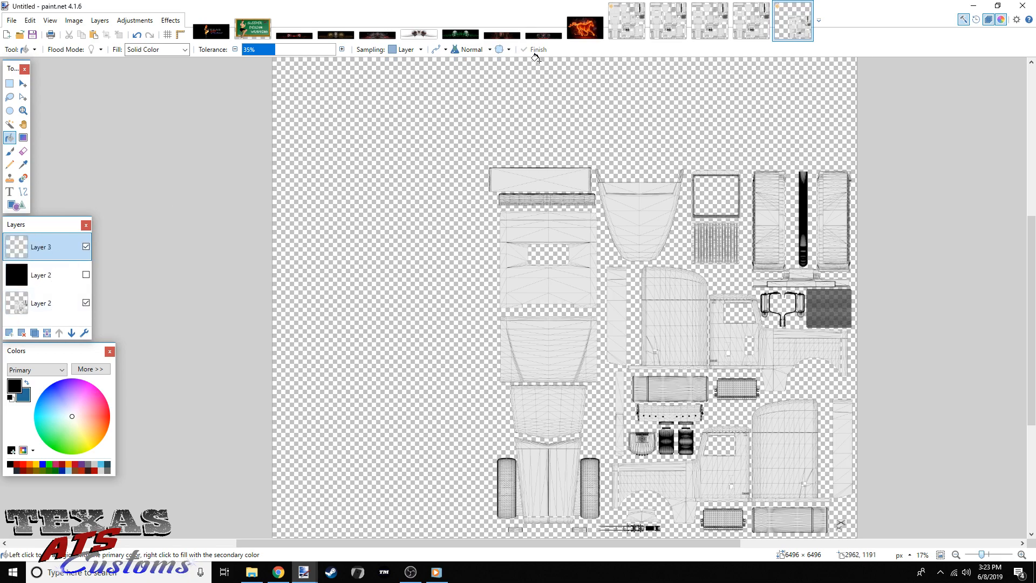
left_click(581, 30)
left_click(9, 83)
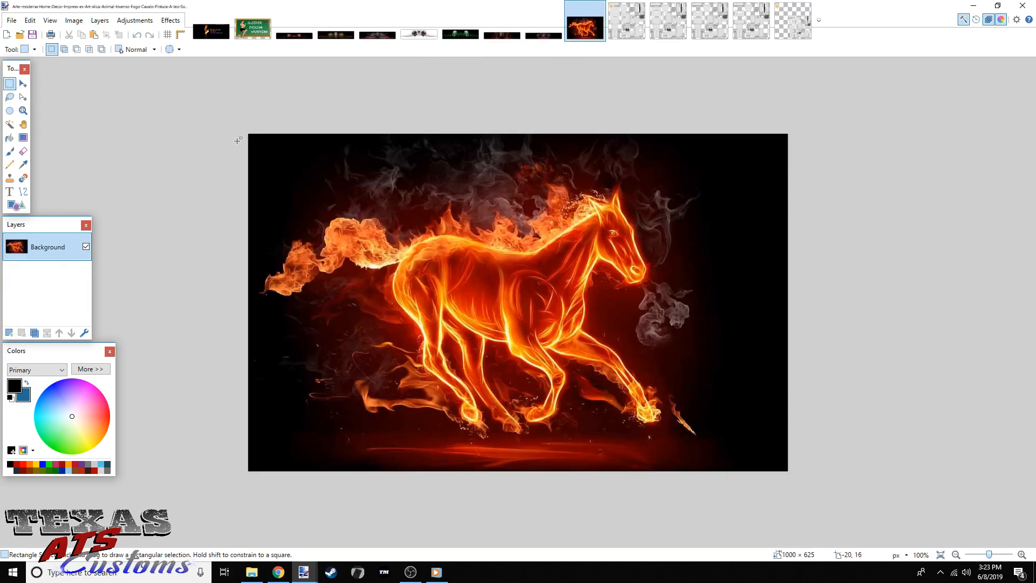
left_click_drag(240, 128, 791, 476)
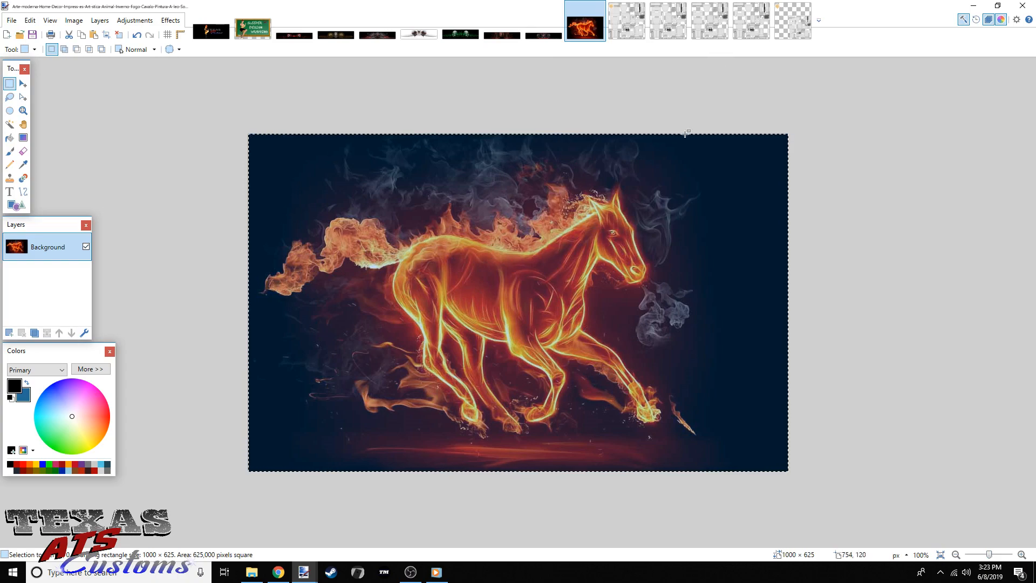
left_click(786, 26)
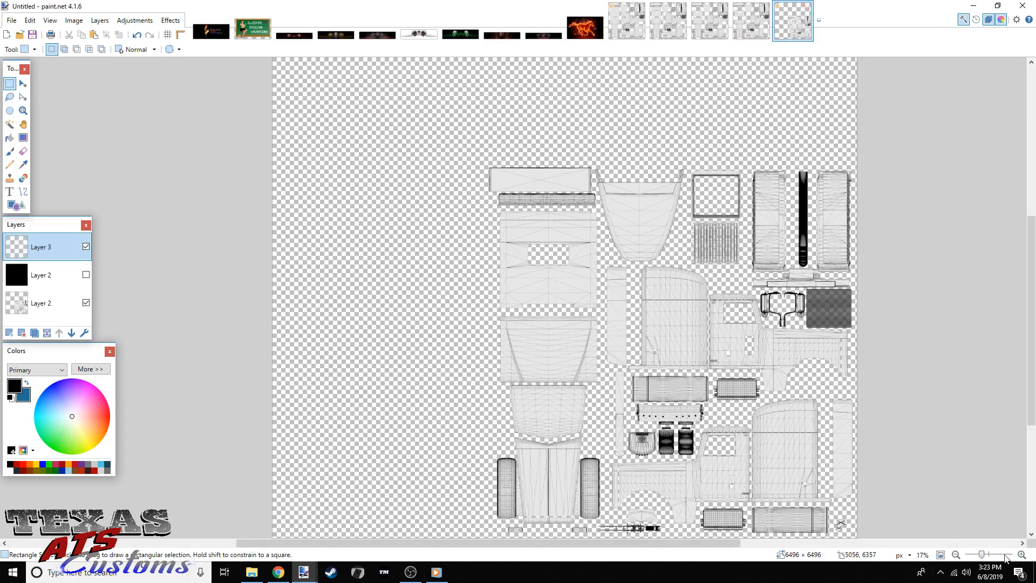
Paste the flaming horse into Layer 3, enlarge it to about 2020 × 1097 pixels and place it over the template's upper panels
left_click_drag(982, 559, 985, 559)
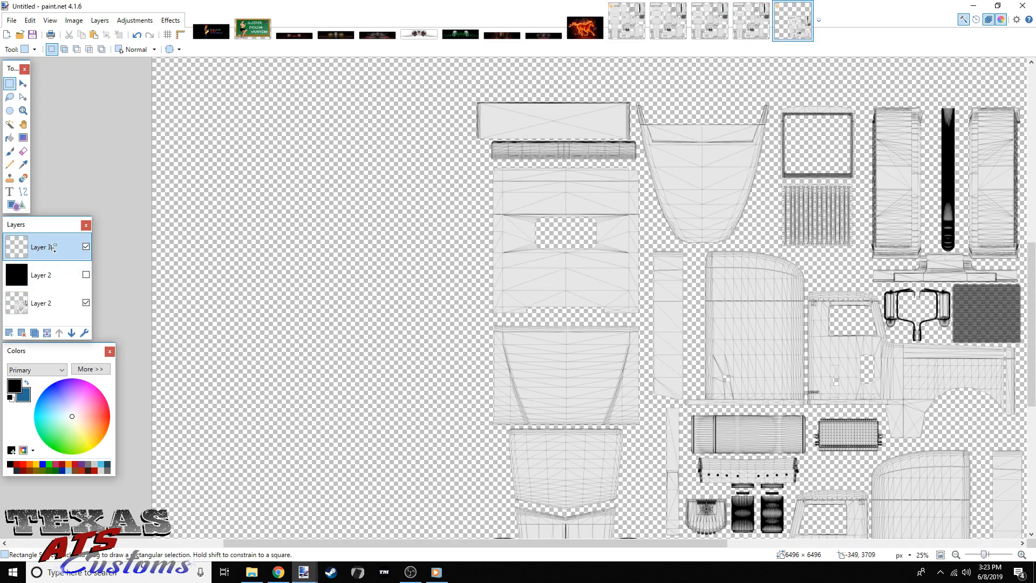
key("ctrl+v")
left_click_drag(254, 125, 843, 330)
left_click_drag(783, 305, 779, 291)
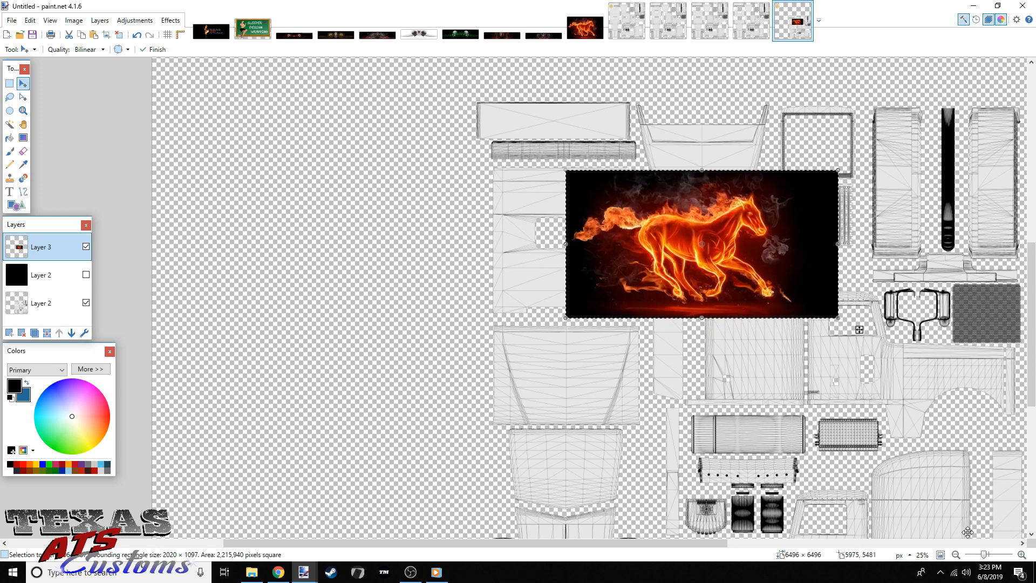
Move the horse image so its left edge lies near the vertical center line of the template panel with the window cutout
left_click_drag(984, 556, 988, 556)
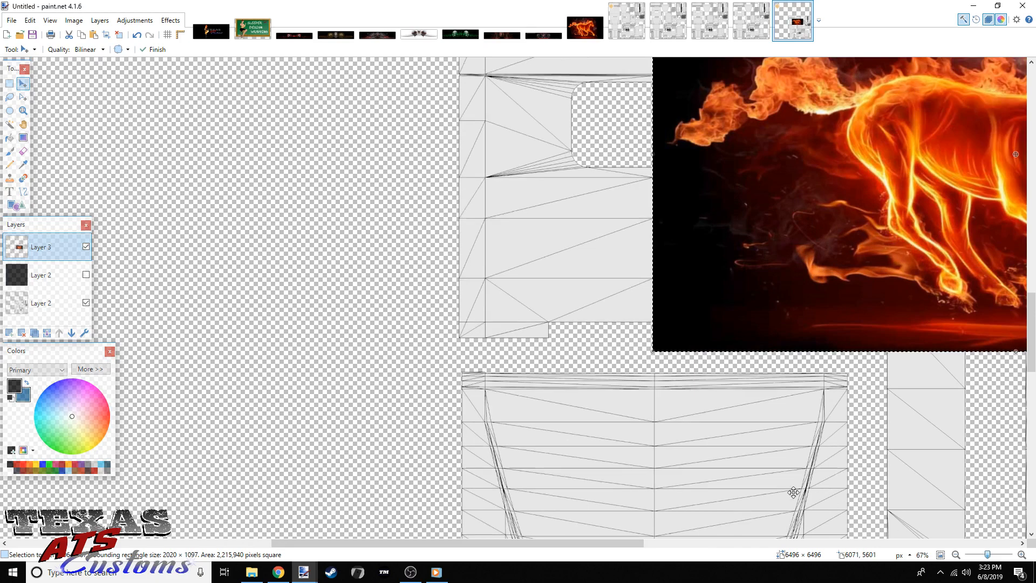
scroll(793, 492, "up", 3)
scroll(698, 514, "down", 1)
left_click_drag(567, 543, 673, 544)
mouse_move(465, 341)
left_mouse_down()
mouse_move(481, 358)
mouse_move(463, 351)
left_mouse_up()
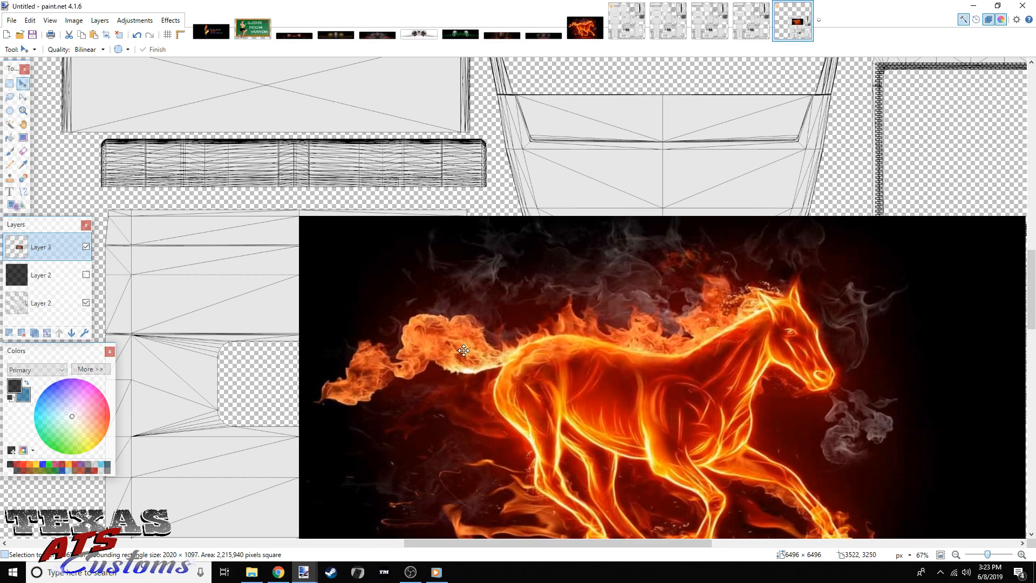
left_click_drag(365, 322, 395, 324)
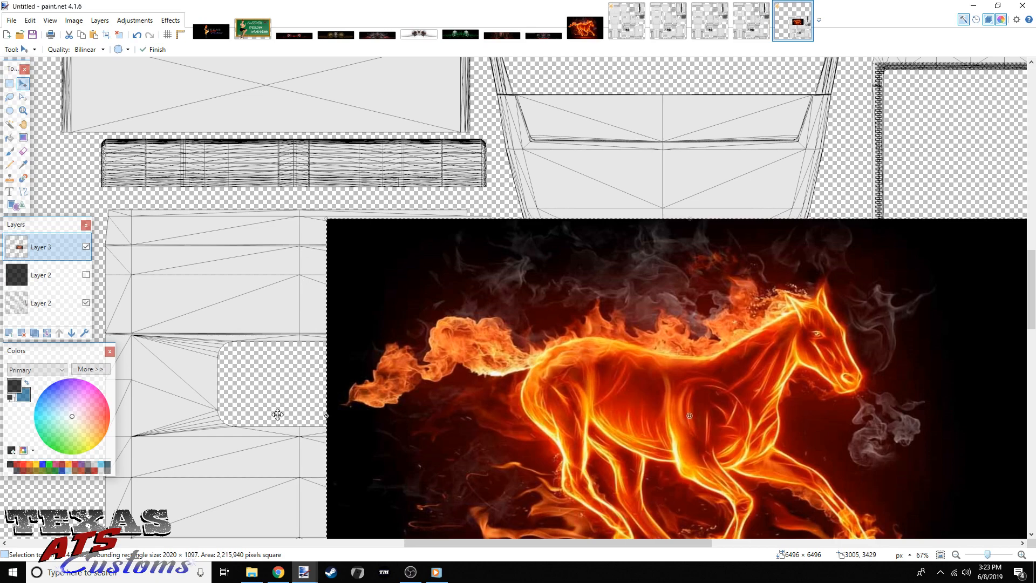
scroll(278, 414, "down", 3)
scroll(284, 389, "up", 3)
left_click_drag(425, 363, 400, 358)
Nudge the horse image's upper-left corner exactly onto the panel's center line and upper horizontal line, and deselect it
left_click(996, 559)
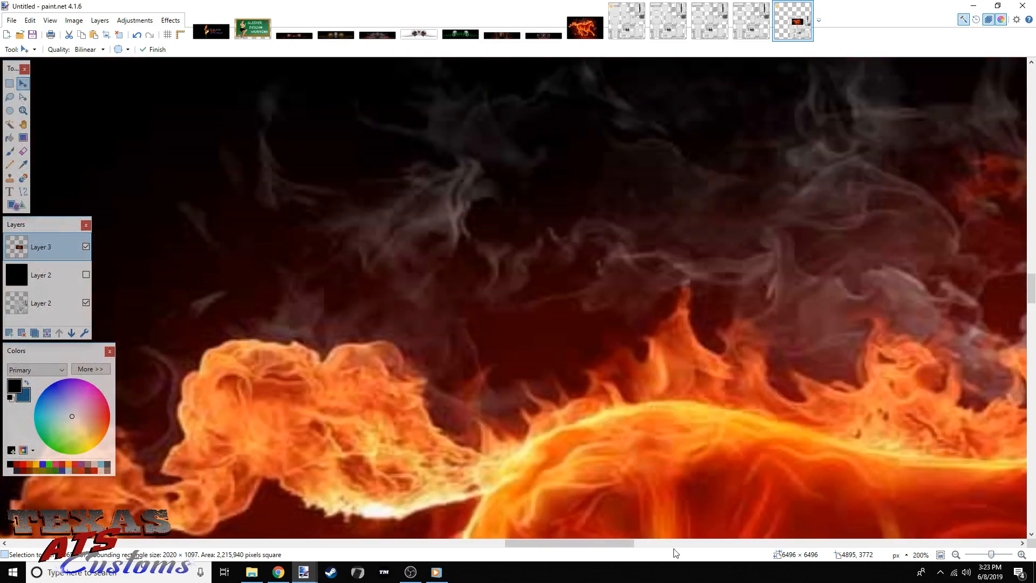
left_click_drag(609, 548, 543, 545)
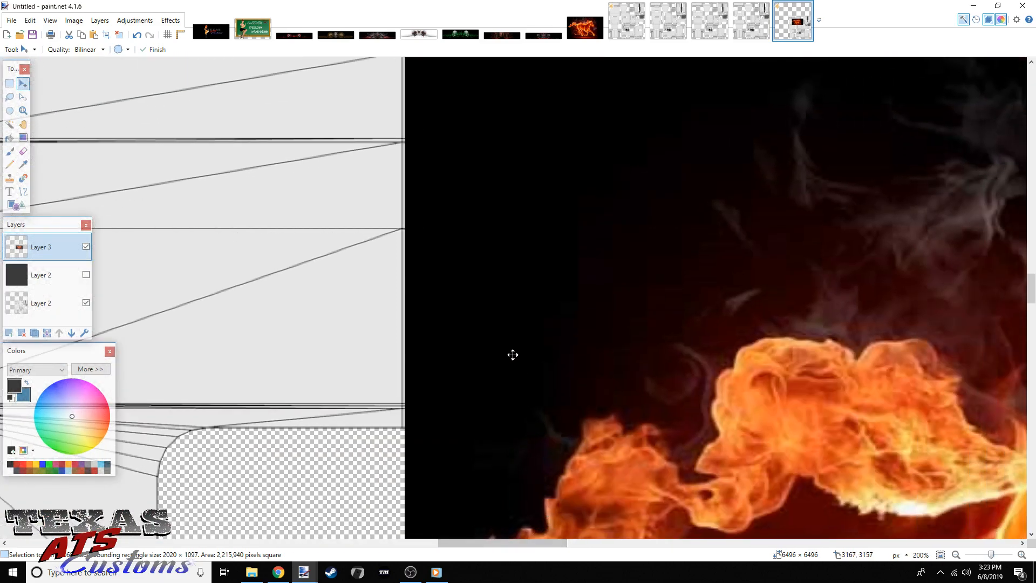
left_click_drag(512, 355, 510, 355)
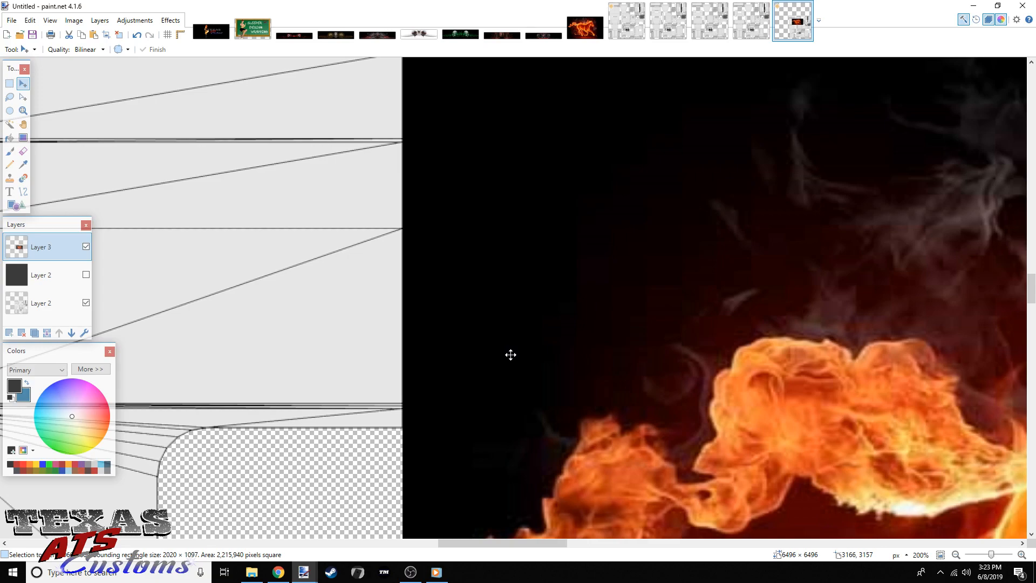
mouse_move(510, 354)
left_mouse_down()
mouse_move(509, 345)
mouse_move(509, 356)
left_mouse_up()
scroll(509, 356, "up", 2)
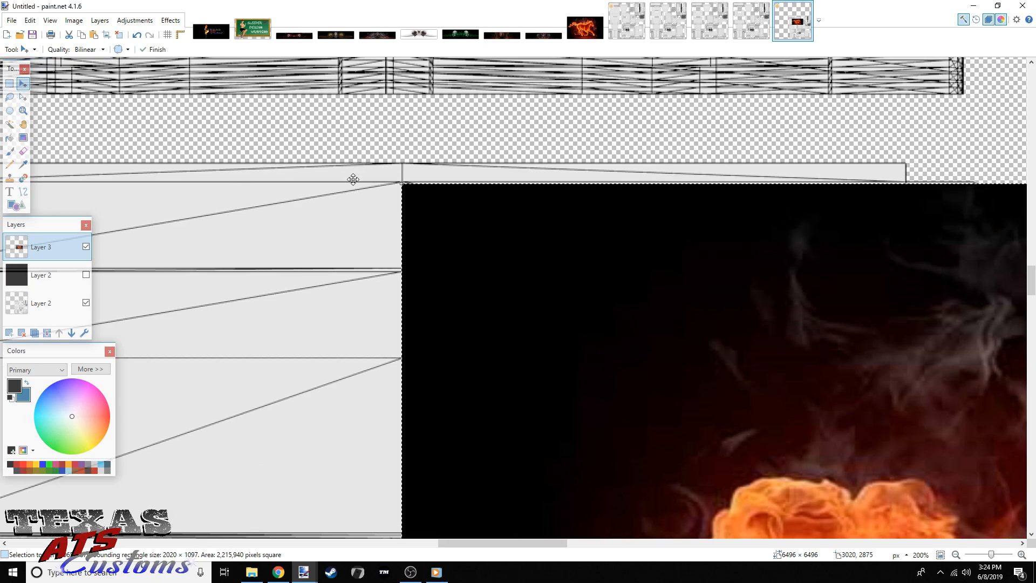
left_click_drag(455, 545, 397, 544)
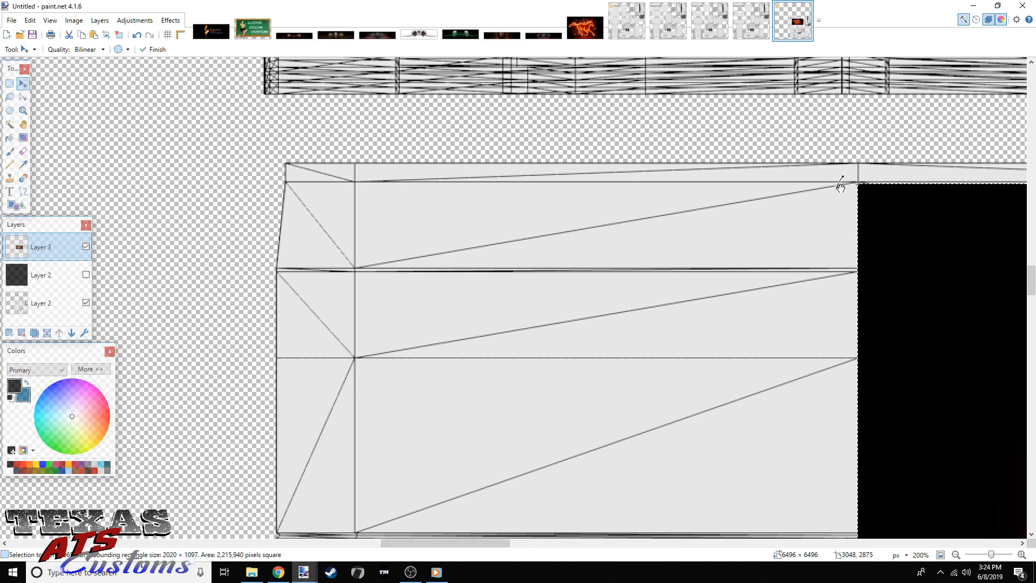
left_click_drag(492, 548, 535, 548)
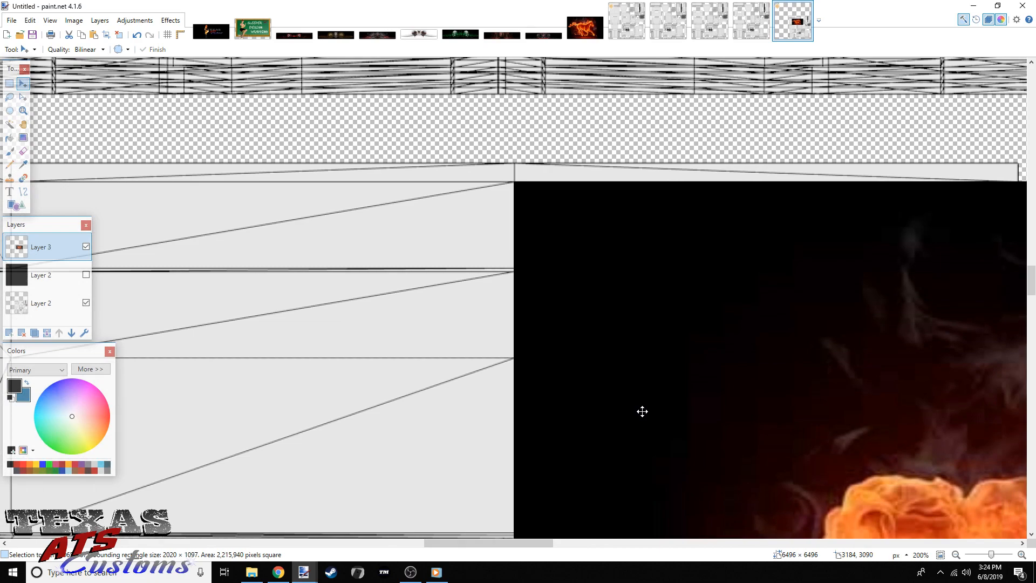
key("s")
key("ctrl+d")
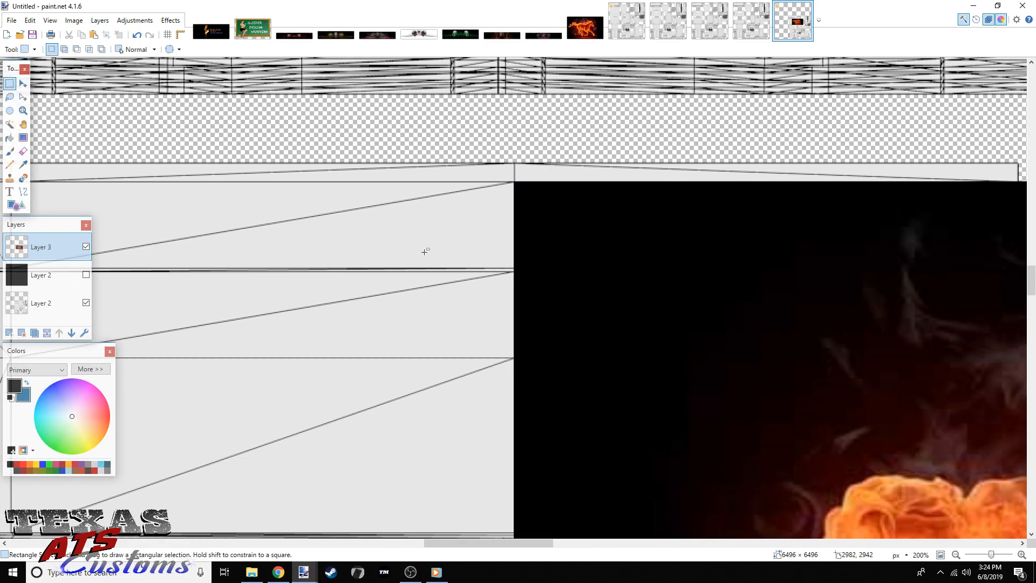
Examine the horse image's placement against the surrounding template panels
left_click_drag(528, 543, 639, 543)
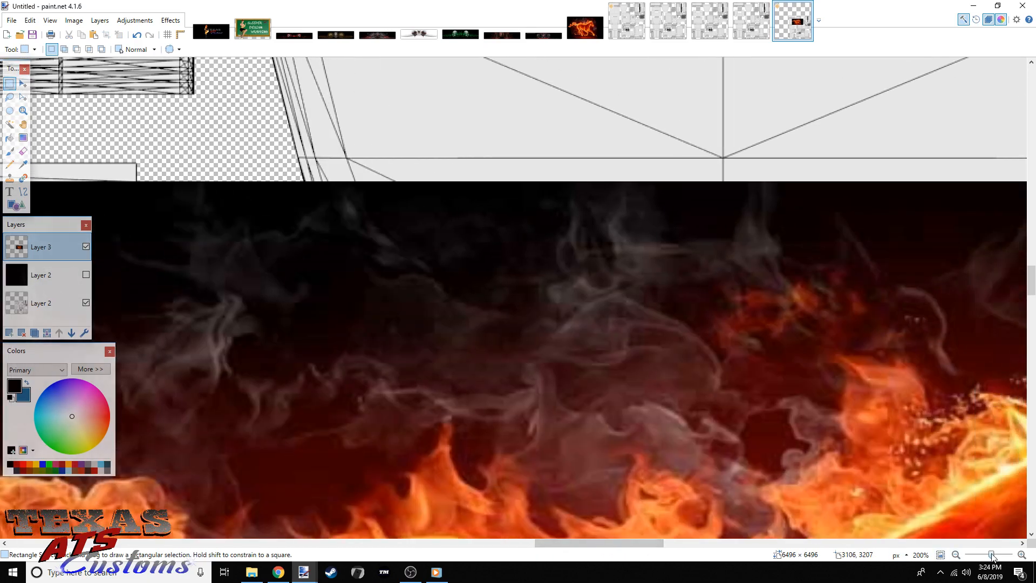
left_click_drag(992, 554, 988, 555)
left_click_drag(625, 544, 613, 543)
scroll(647, 485, "down", 2)
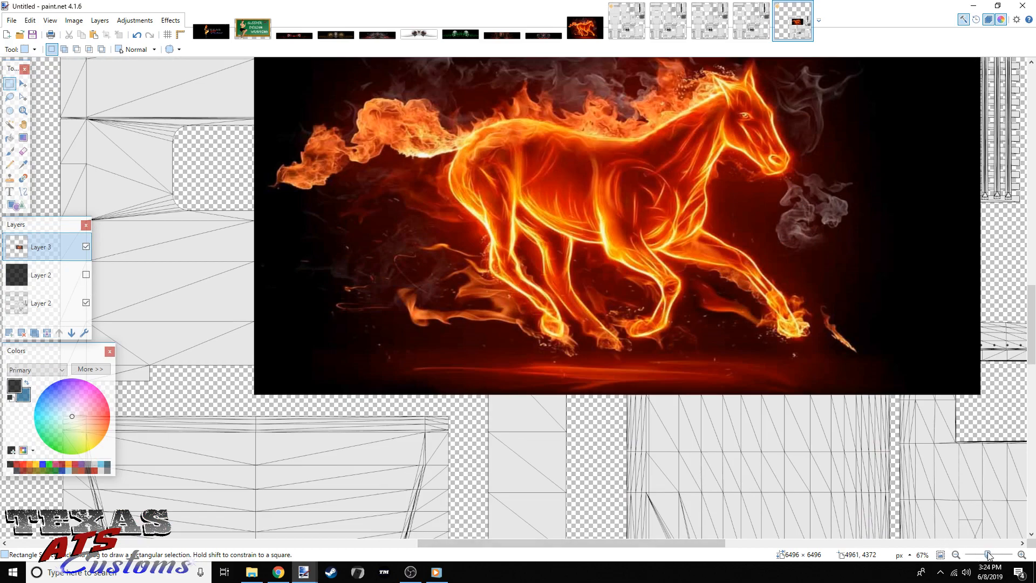
left_click_drag(989, 555, 985, 555)
scroll(419, 312, "down", 1)
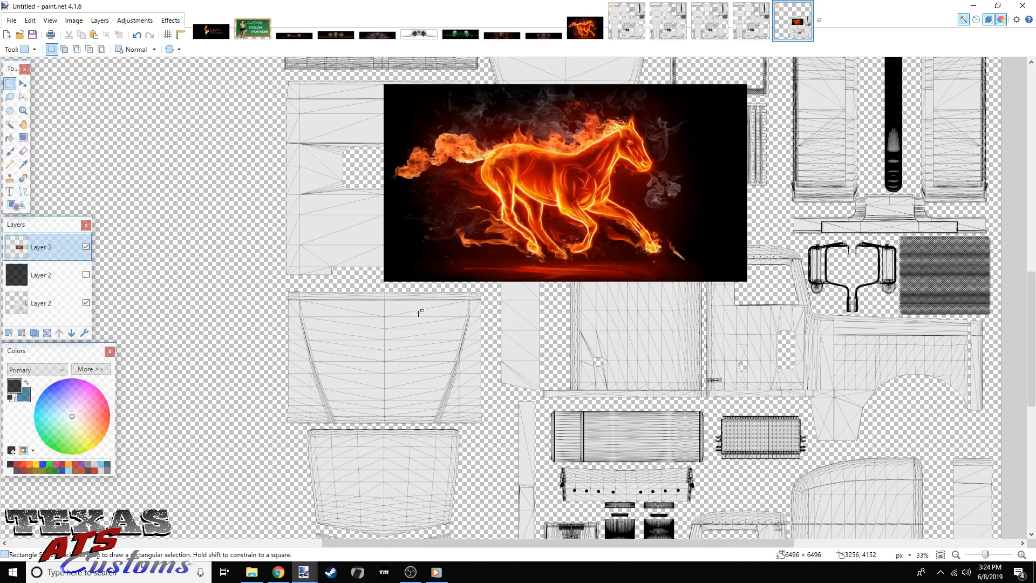
scroll(423, 309, "up", 2)
scroll(423, 303, "down", 2)
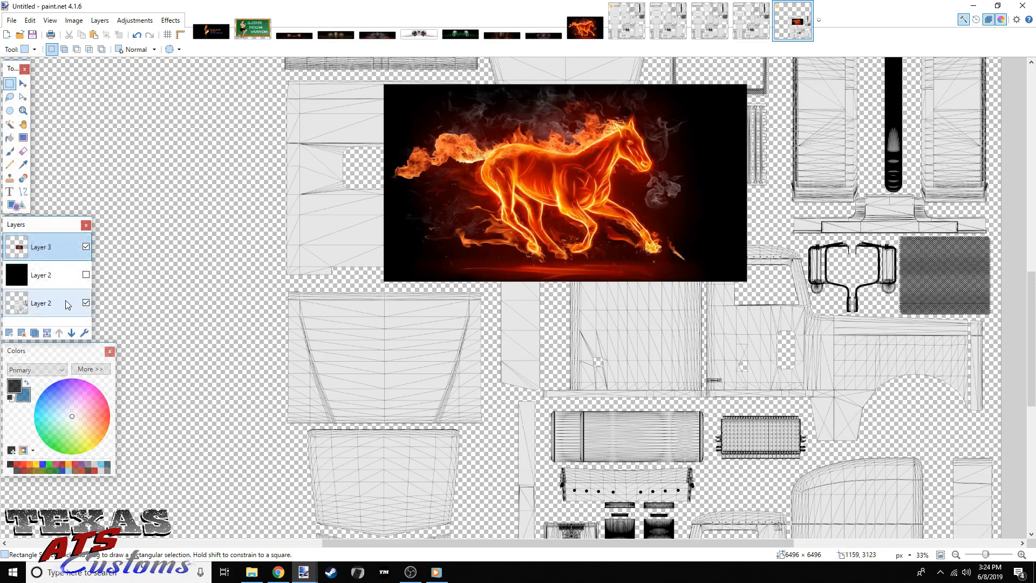
Copy the lower template area holding the complete cab and sleeper side, and add a new layer above the template layer
left_click(60, 302)
scroll(337, 354, "down", 3)
scroll(364, 439, "down", 2)
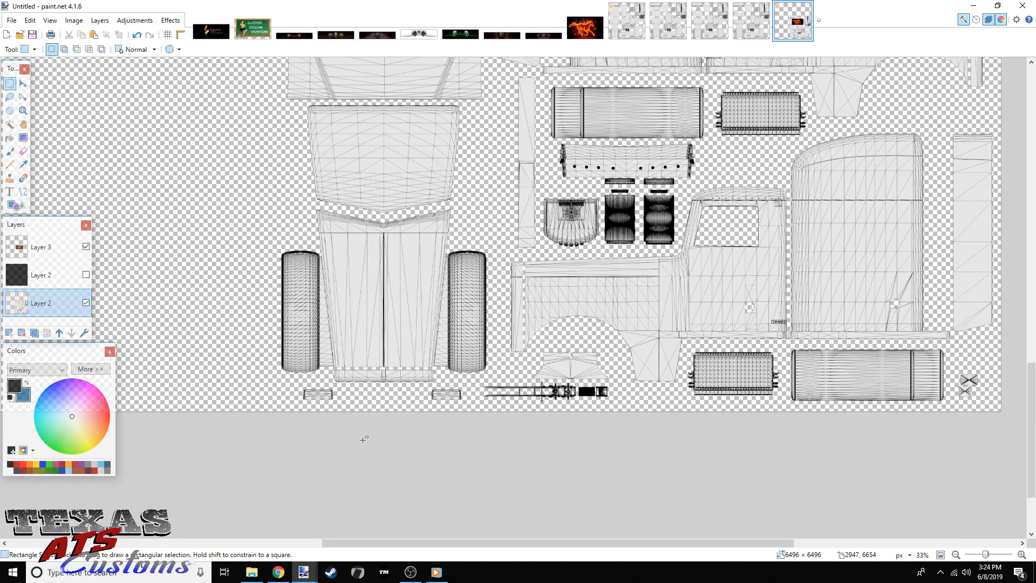
left_click_drag(373, 541, 435, 541)
scroll(377, 215, "up", 1)
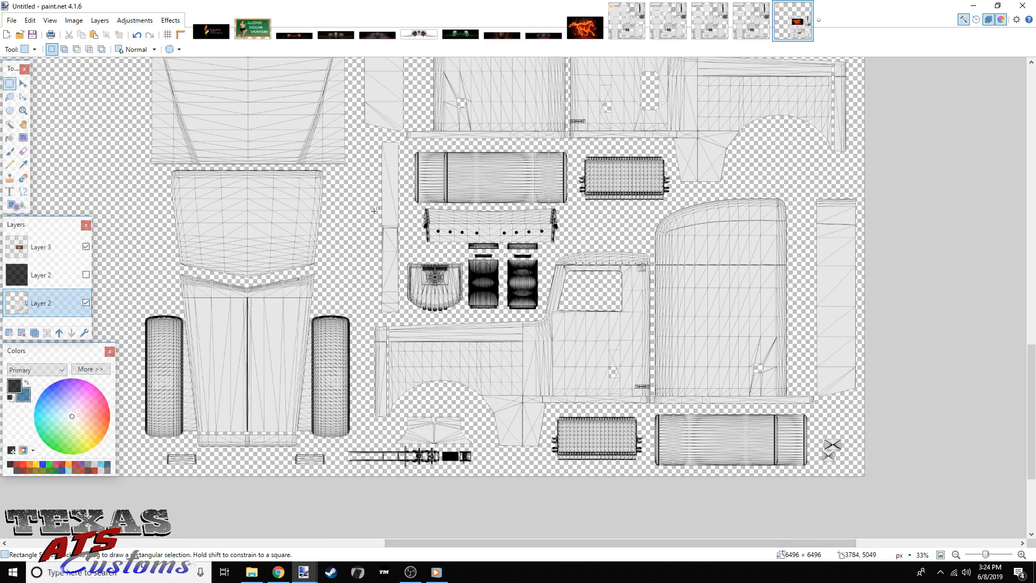
left_click_drag(351, 160, 801, 470)
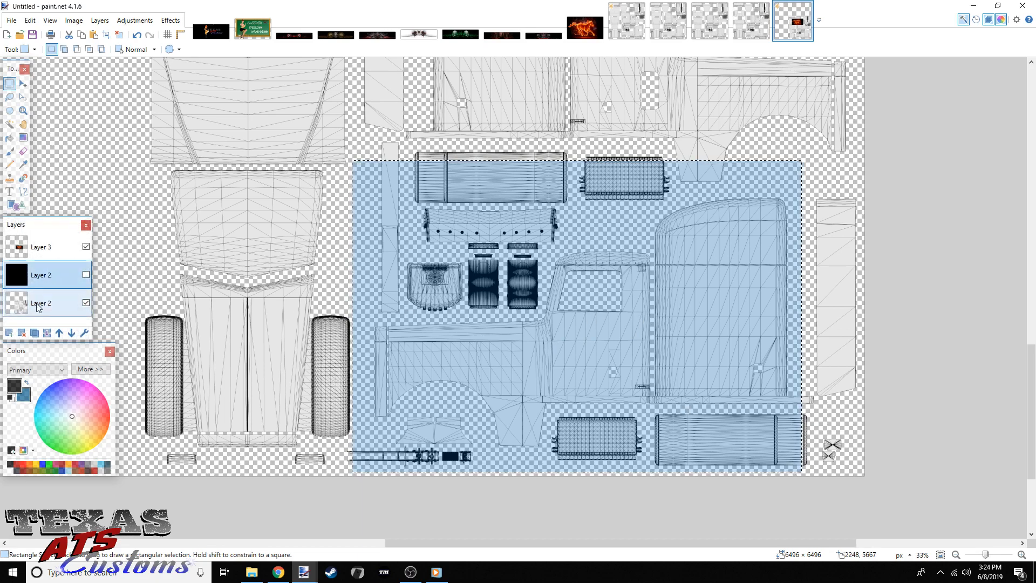
left_click(11, 333)
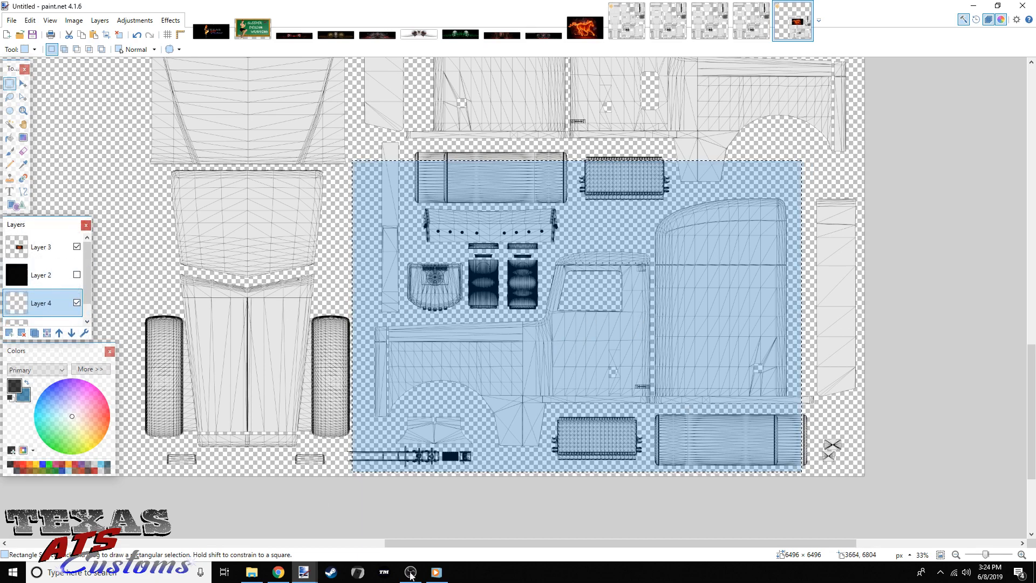
Paste the copied truck side into Layer 4 and place it beside the back panel with the window cutout
left_click_drag(420, 543, 230, 524)
scroll(329, 422, "up", 7)
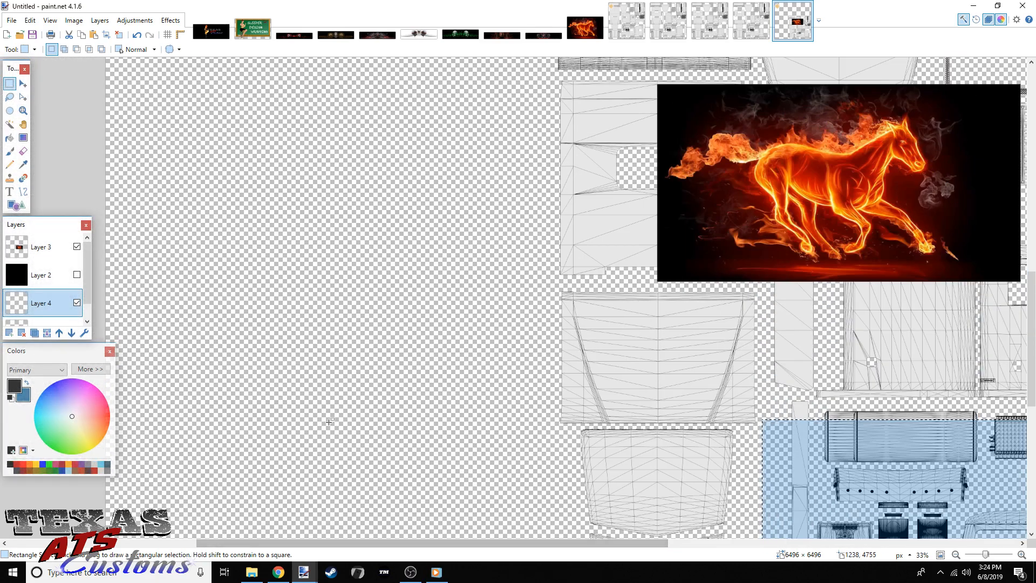
scroll(335, 424, "down", 1)
key("ctrl+v")
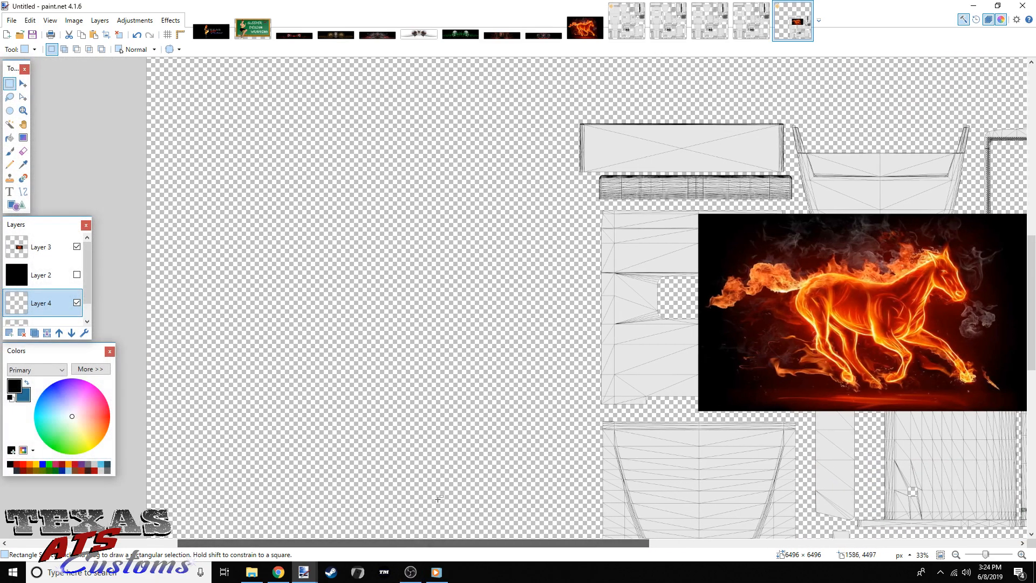
left_click_drag(656, 410, 252, 348)
left_click_drag(542, 370, 534, 374)
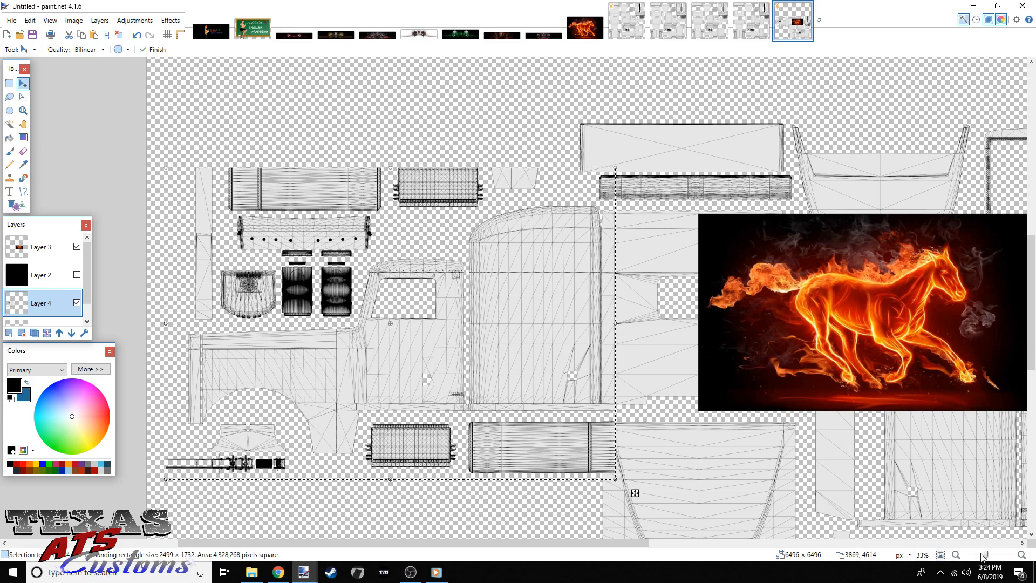
Align the pasted sleeper side's edge and horizontal lines with the adjoining back panel, and deselect it
left_click_drag(985, 557, 989, 556)
left_click_drag(467, 544, 520, 542)
scroll(528, 406, "up", 1)
left_click_drag(500, 322, 502, 324)
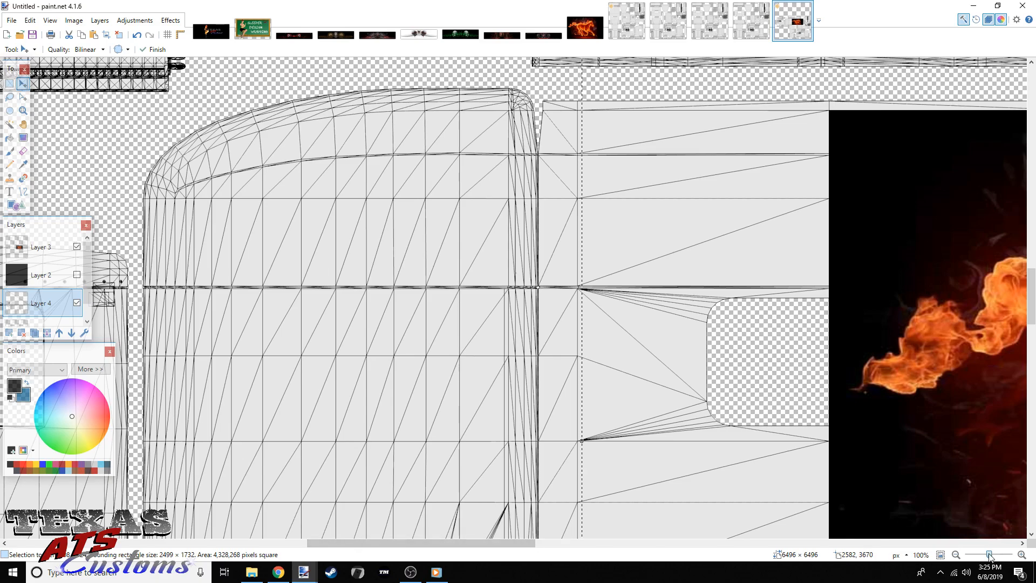
left_click_drag(989, 556, 986, 557)
left_click_drag(640, 542, 599, 541)
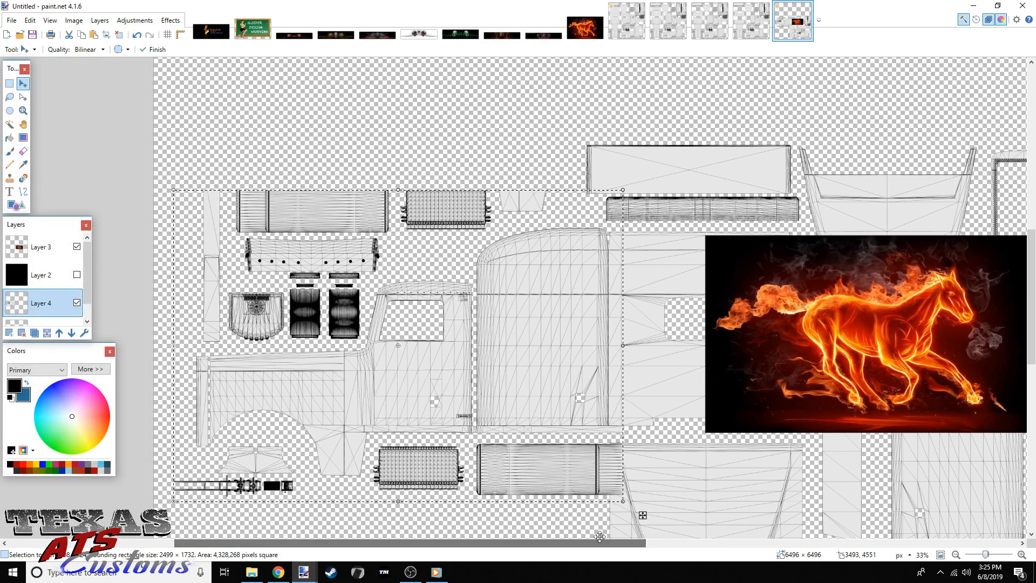
left_click(10, 83)
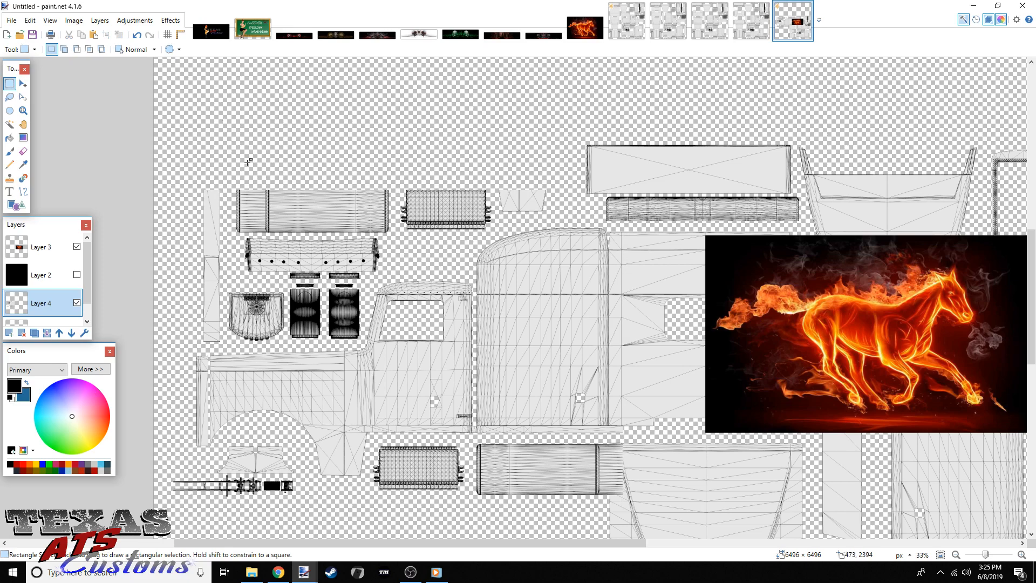
Select the area around the flaming horse image on Layer 3 and delete it
left_click_drag(393, 555, 453, 560)
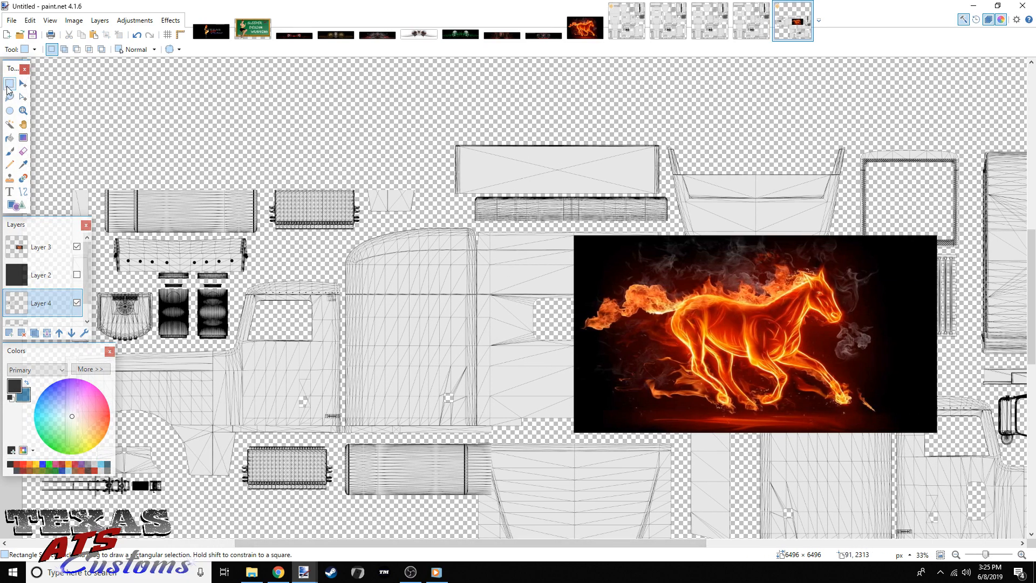
left_click_drag(560, 218, 956, 444)
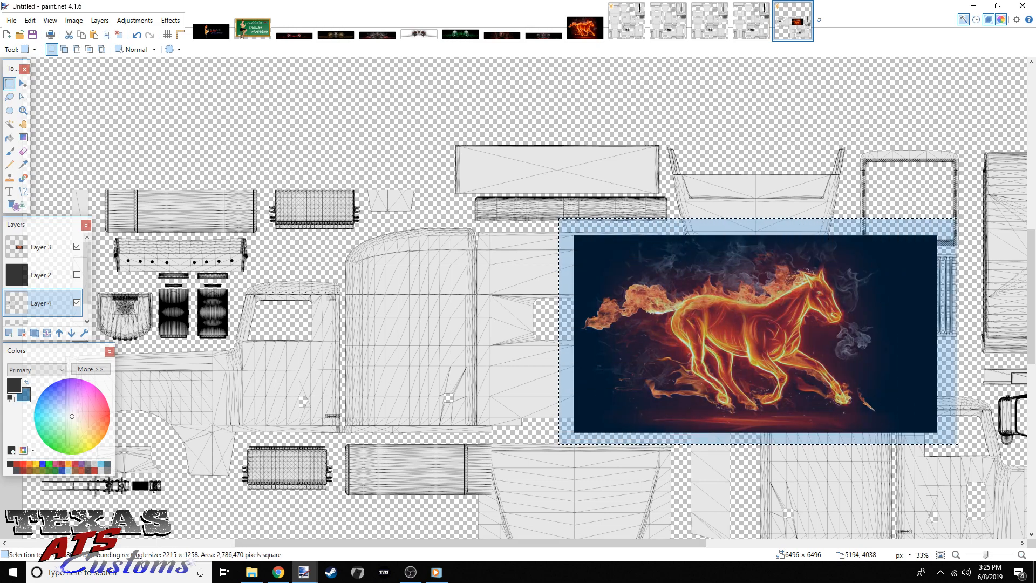
left_click(33, 251)
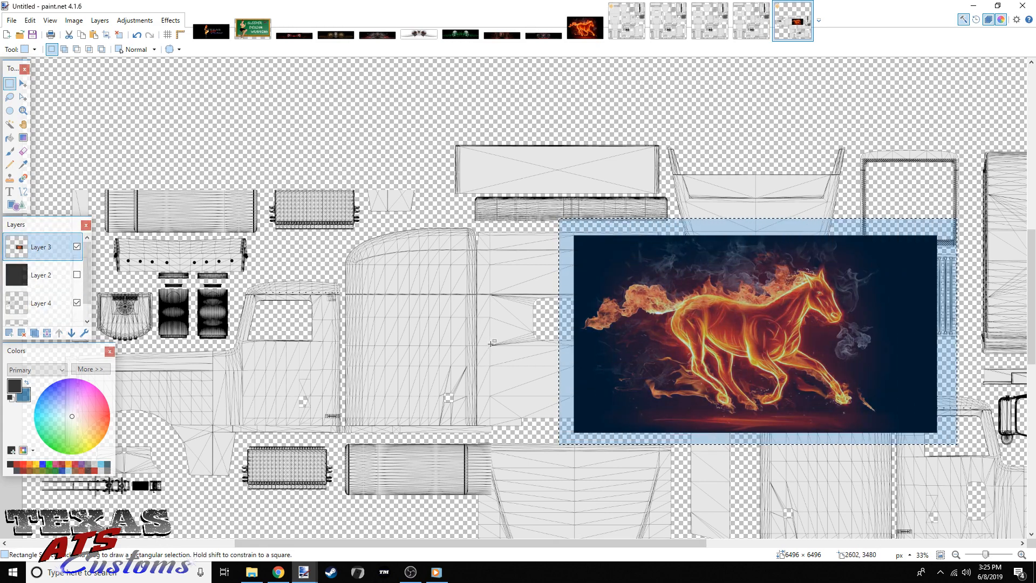
key("Delete")
Flip the original flaming horse picture horizontally and select all of it for copying
left_click(585, 27)
key("ctrl+a")
left_click(74, 20)
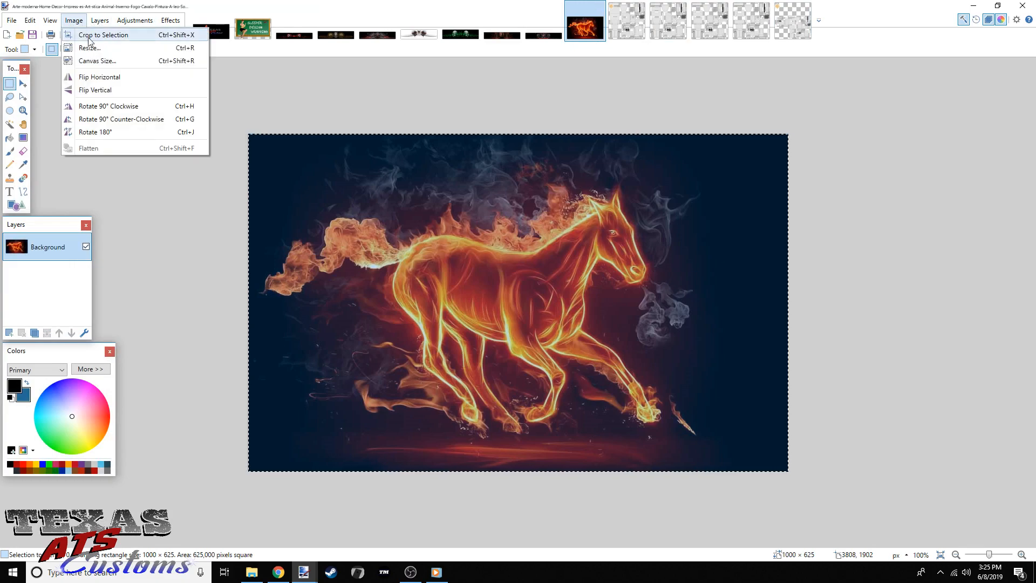
left_click(81, 80)
key("ctrl+a")
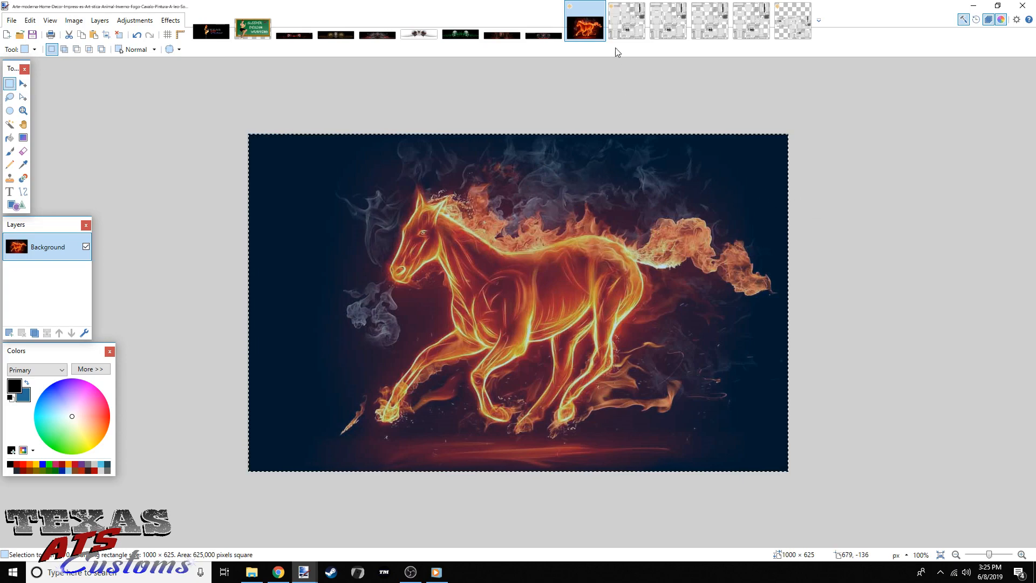
Paste the flipped horse into Layer 3 of the truck template and move it over the sleeper side and back panel
left_click(793, 22)
left_click_drag(619, 543, 583, 542)
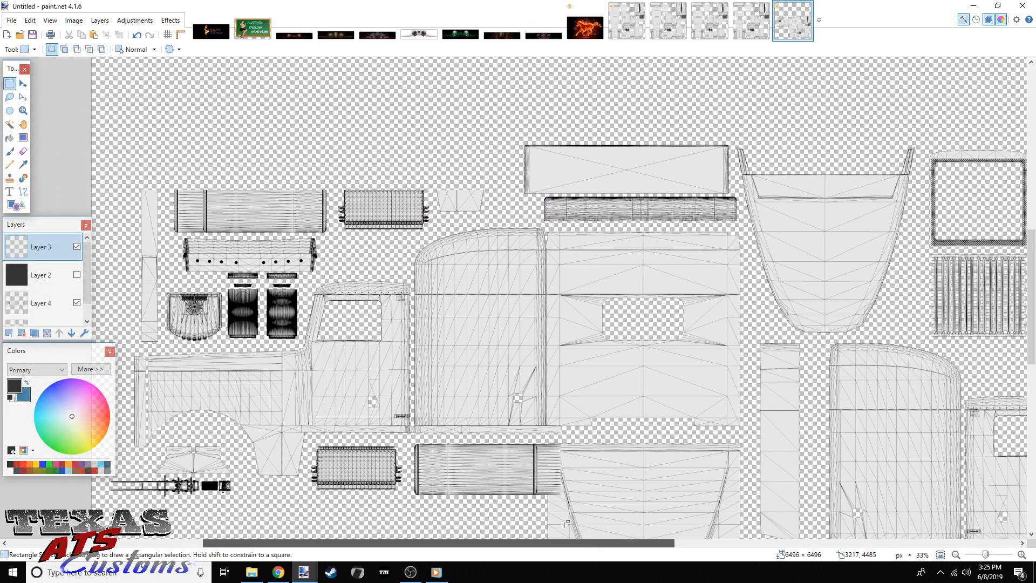
key("ctrl+v")
left_click_drag(215, 128, 589, 307)
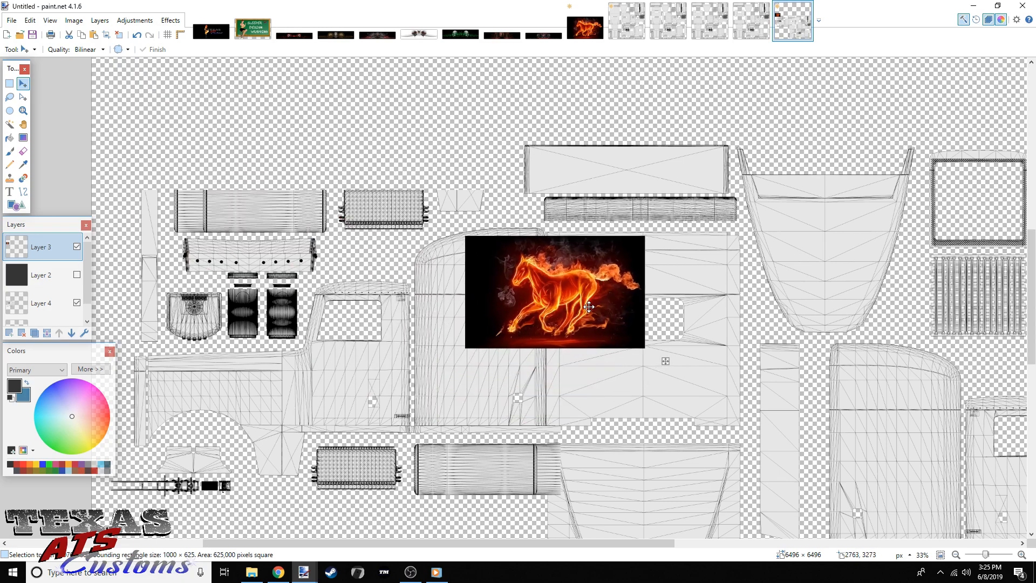
Align the flipped horse image's right edge exactly with the vertical center line of the window-cutout panel
left_click_drag(986, 555, 991, 555)
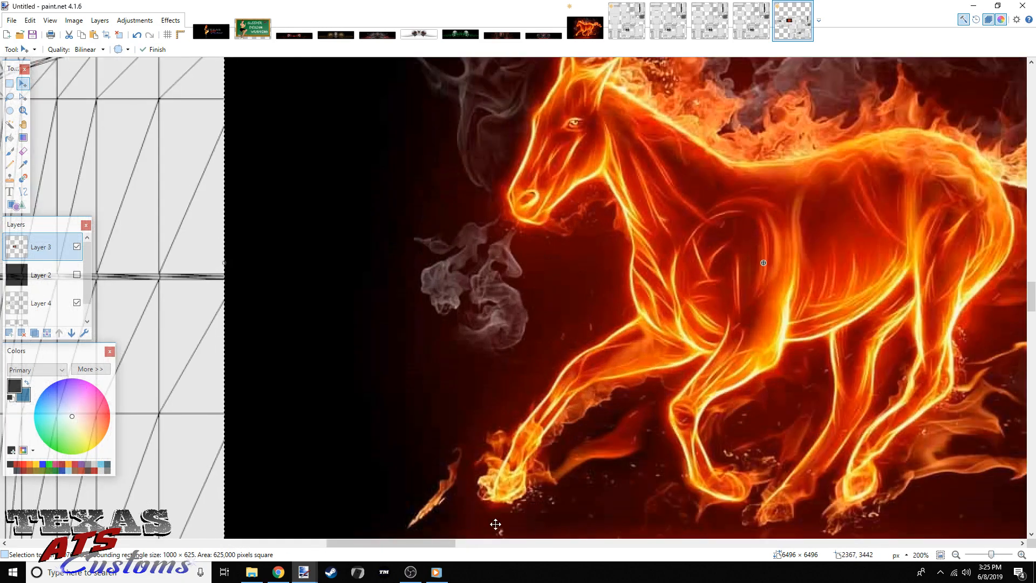
left_click_drag(422, 543, 473, 544)
scroll(412, 477, "up", 3)
scroll(411, 476, "up", 1)
left_click_drag(432, 430, 421, 426)
scroll(433, 432, "down", 7)
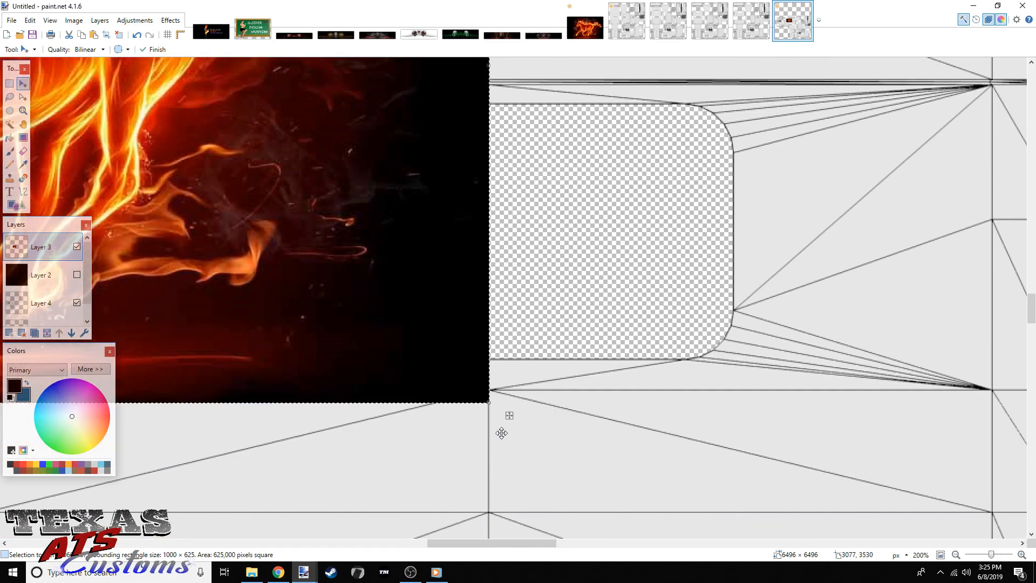
left_click_drag(991, 555, 988, 554)
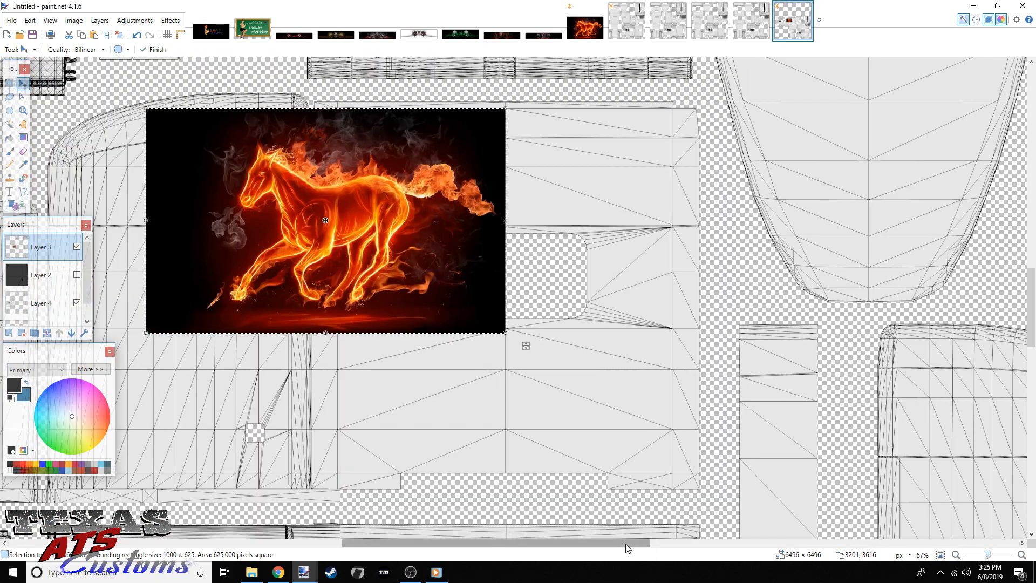
Enlarge the flipped horse image to about 1641 × 839 pixels across the cab door and sleeper side
left_click_drag(626, 544, 556, 544)
left_click_drag(381, 332, 214, 493)
scroll(280, 486, "down", 2)
left_click_drag(215, 366, 156, 393)
scroll(376, 547, "left", 3)
left_click_drag(376, 394, 244, 401)
scroll(496, 444, "up", 3)
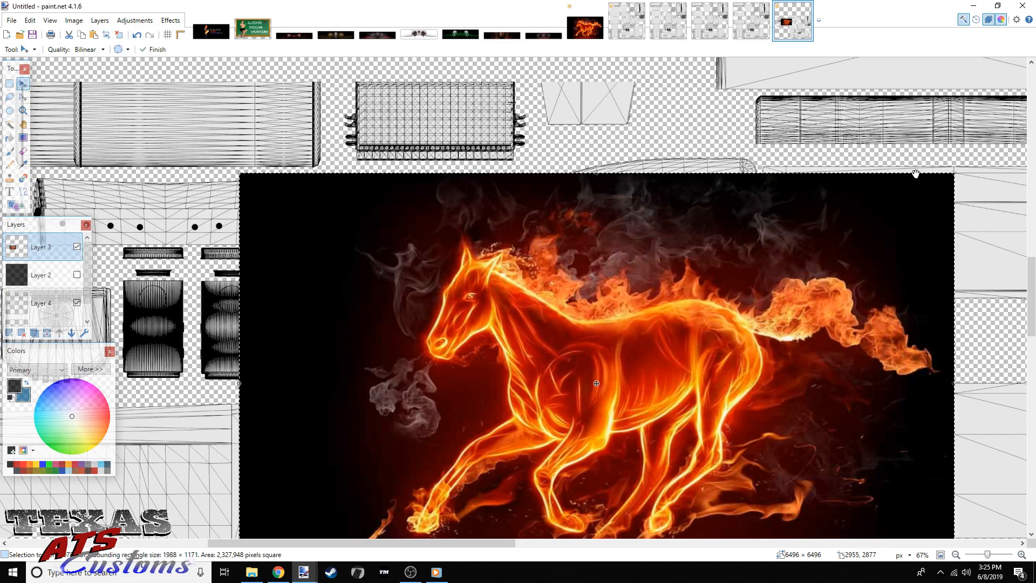
left_click_drag(502, 542, 605, 542)
scroll(602, 495, "down", 2)
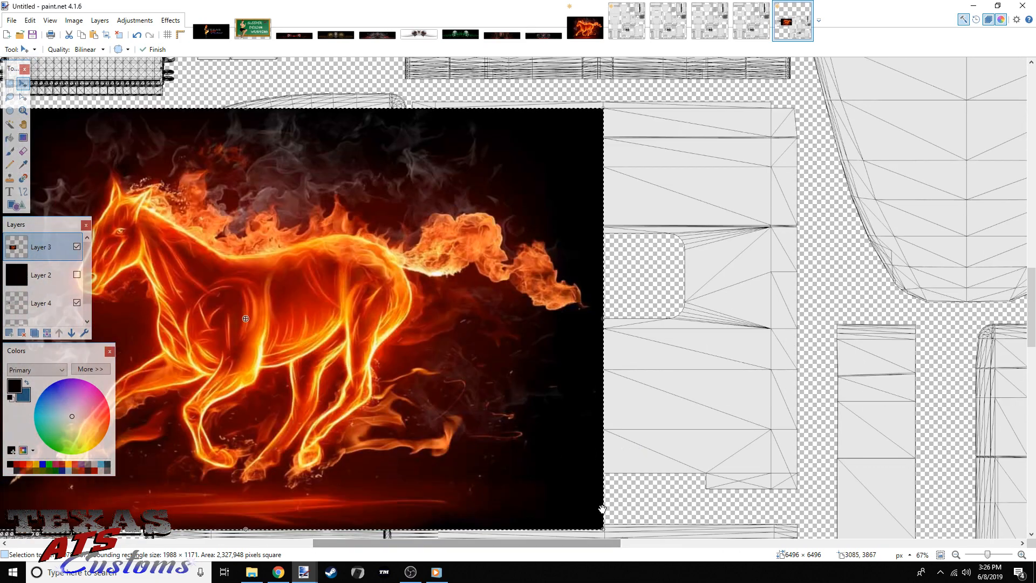
left_click_drag(604, 465, 450, 350)
Examine the horse image's right edge and upper corner against the back panel's center line and window cutout
left_click_drag(987, 554, 992, 554)
scroll(891, 532, "up", 5)
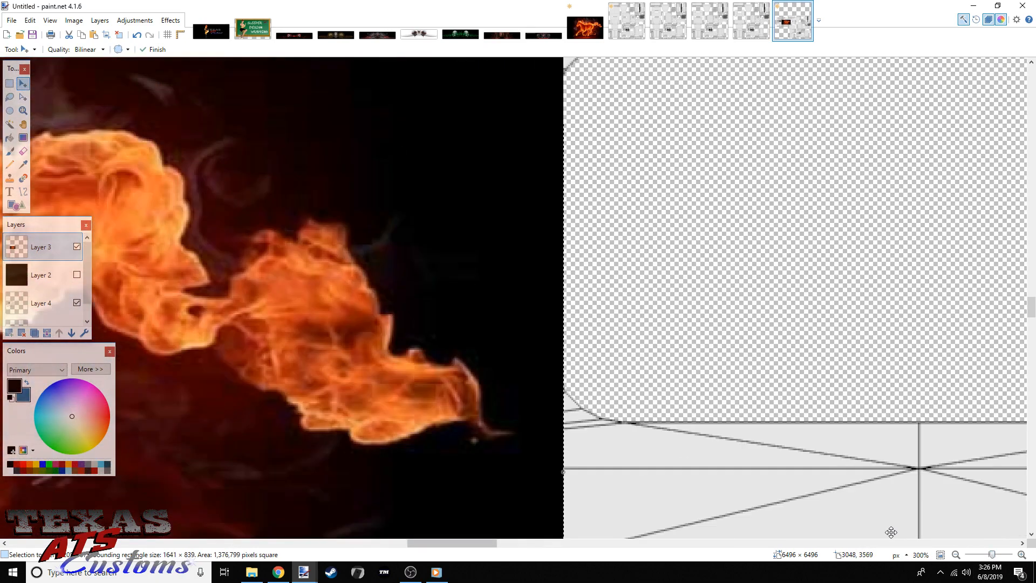
scroll(890, 532, "up", 3)
scroll(693, 469, "down", 2)
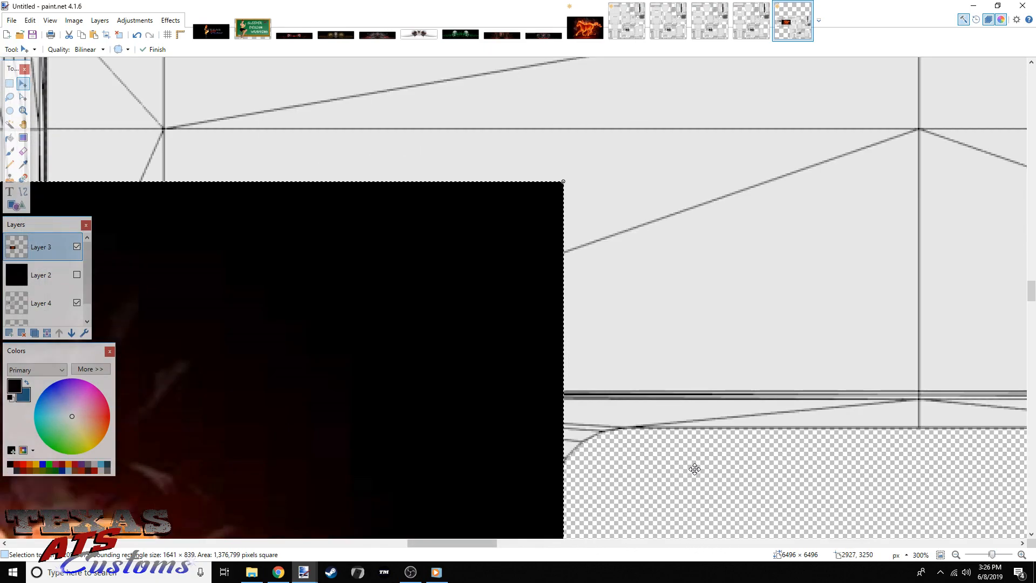
left_click_drag(474, 543, 501, 551)
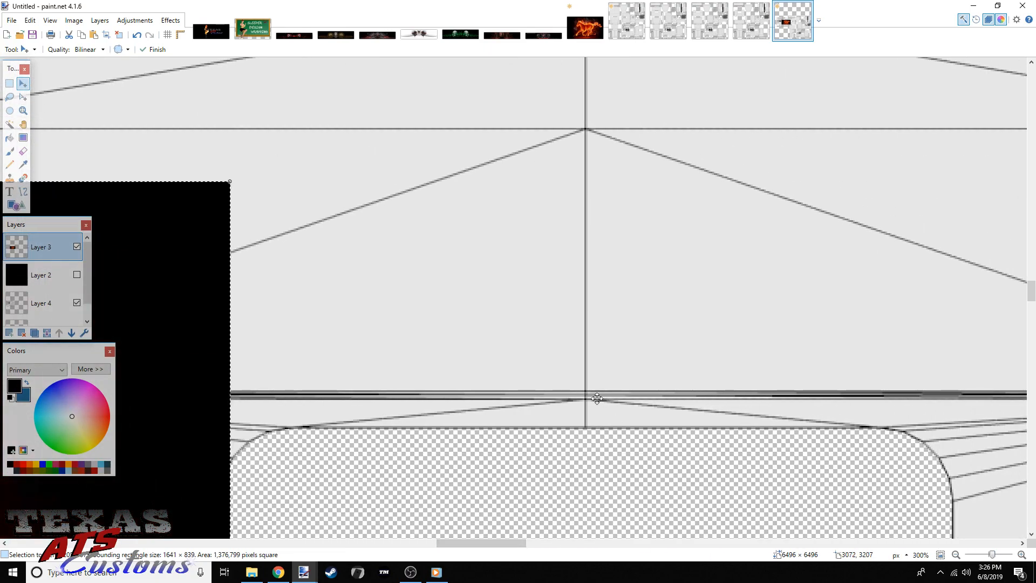
scroll(597, 398, "up", 2)
scroll(563, 435, "down", 8)
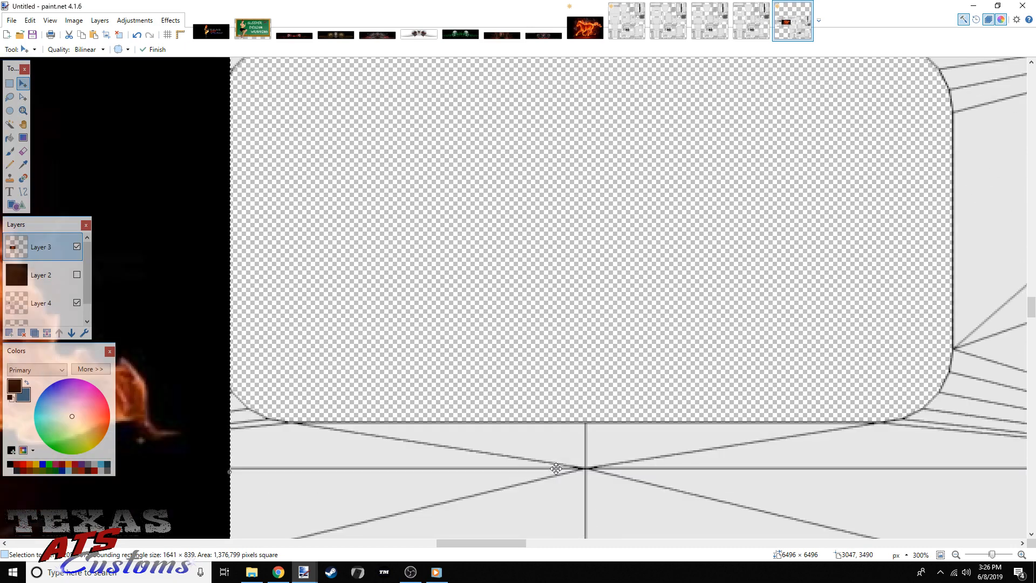
left_click_drag(507, 541, 486, 543)
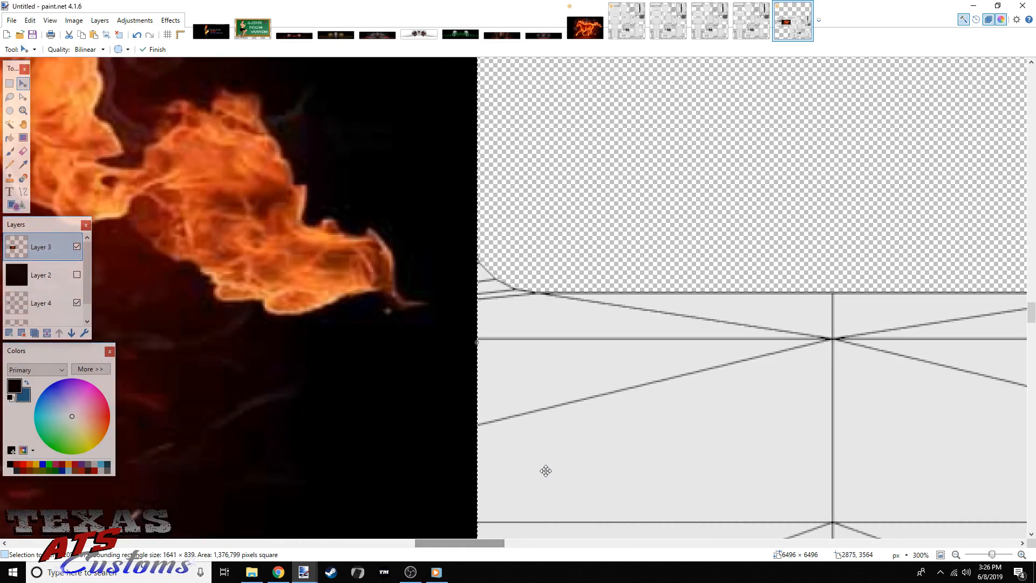
left_click_drag(994, 555, 985, 555)
left_click_drag(641, 542, 590, 542)
scroll(475, 389, "up", 1)
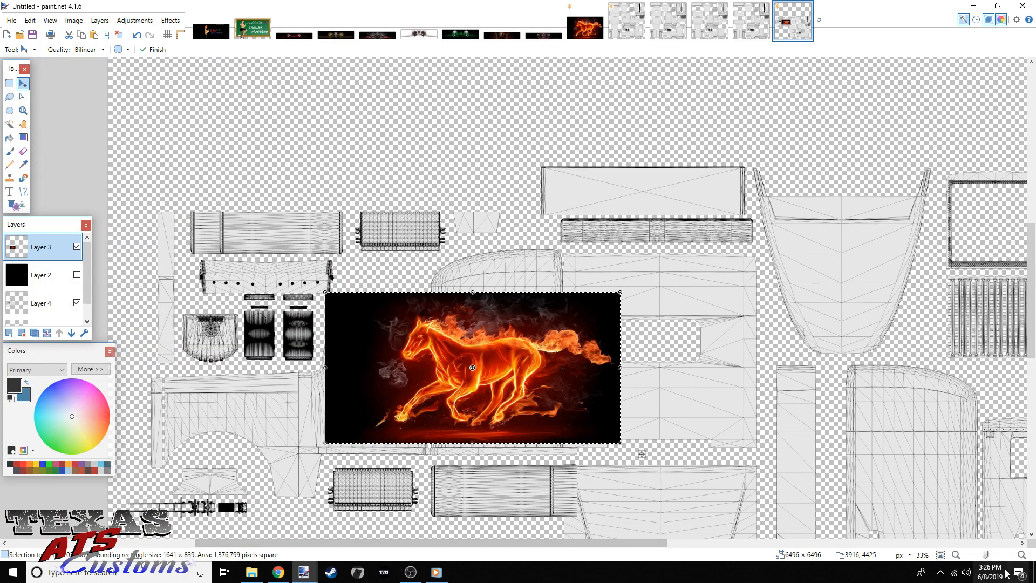
Reduce the opacity of Layer 3 to 171 so the template shows through the horse image
left_click_drag(986, 556, 988, 557)
scroll(432, 377, "down", 3)
key("F4")
left_click_drag(585, 307, 564, 310)
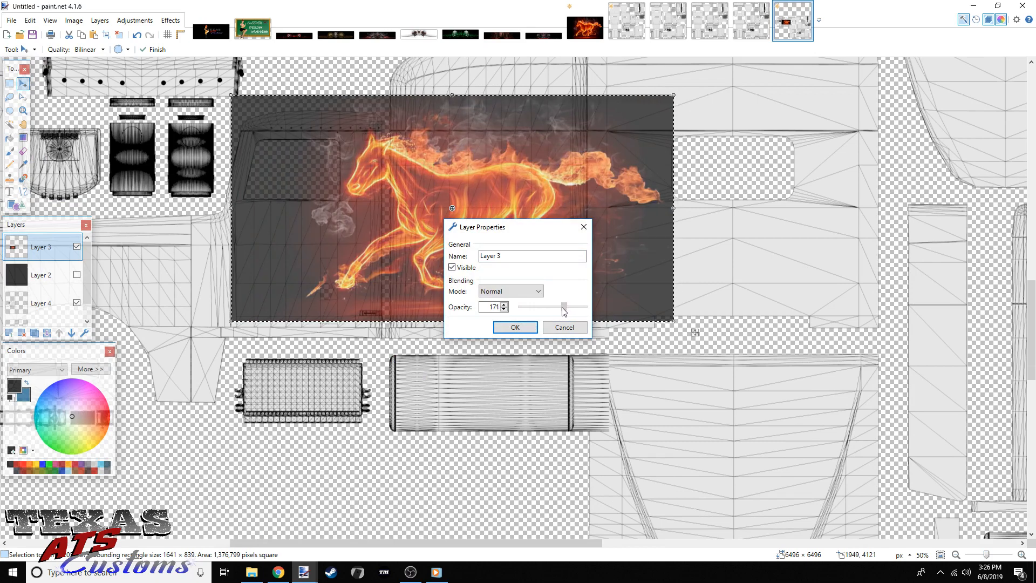
left_click(516, 328)
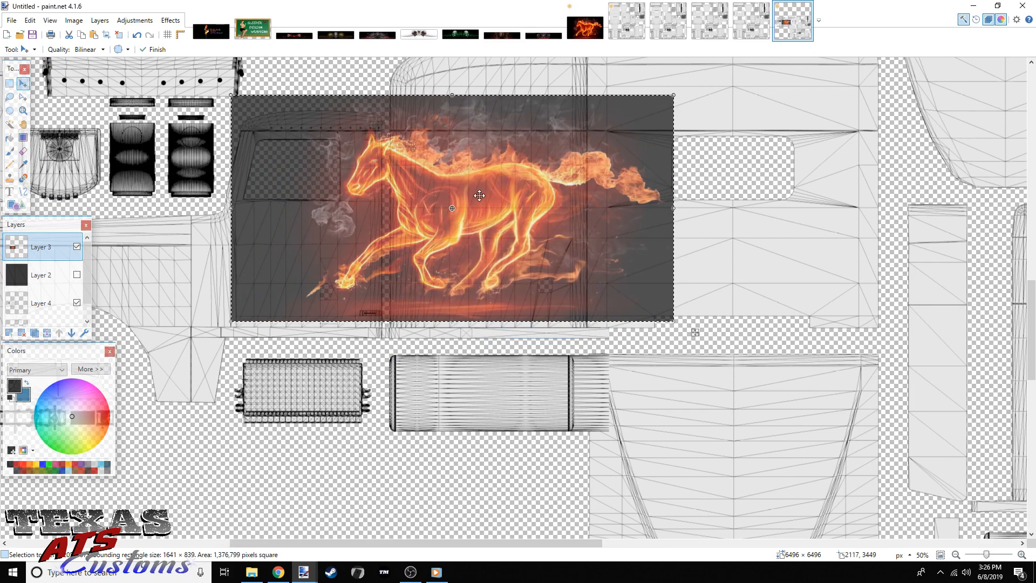
Move the semi-transparent horse image so its right edge meets the back panel's vertical center line
left_click_drag(489, 197, 549, 203)
scroll(668, 338, "up", 3)
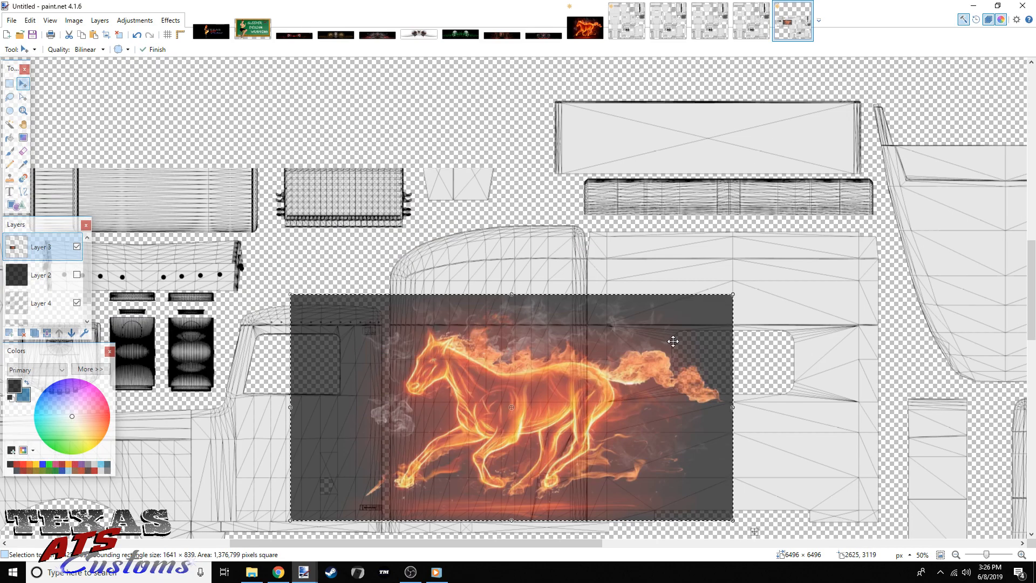
scroll(689, 358, "down", 1)
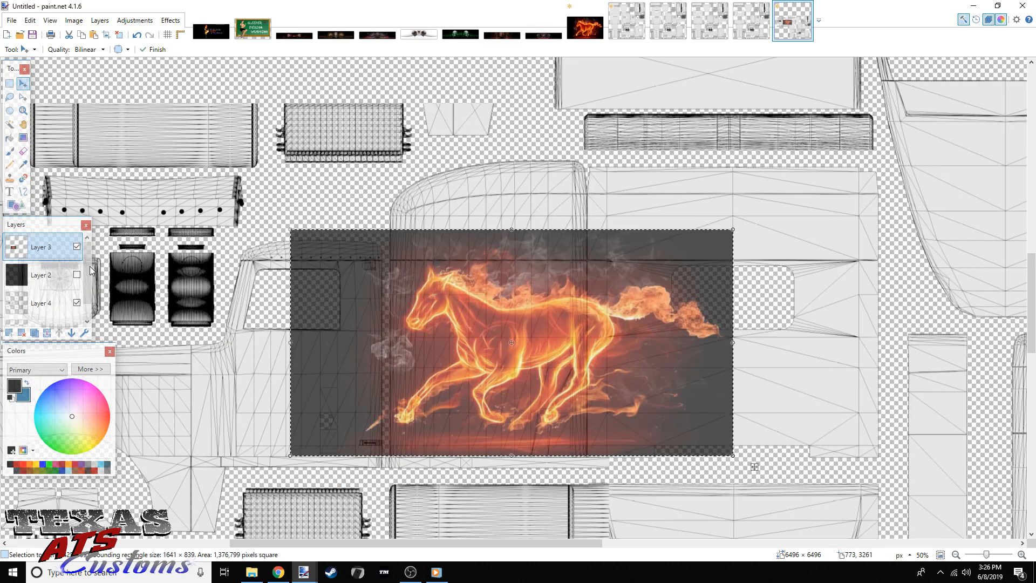
Add a new layer above the horse layer, clear the selection, and set the Rectangle shape tool to draw in red
key("ctrl+shift+n")
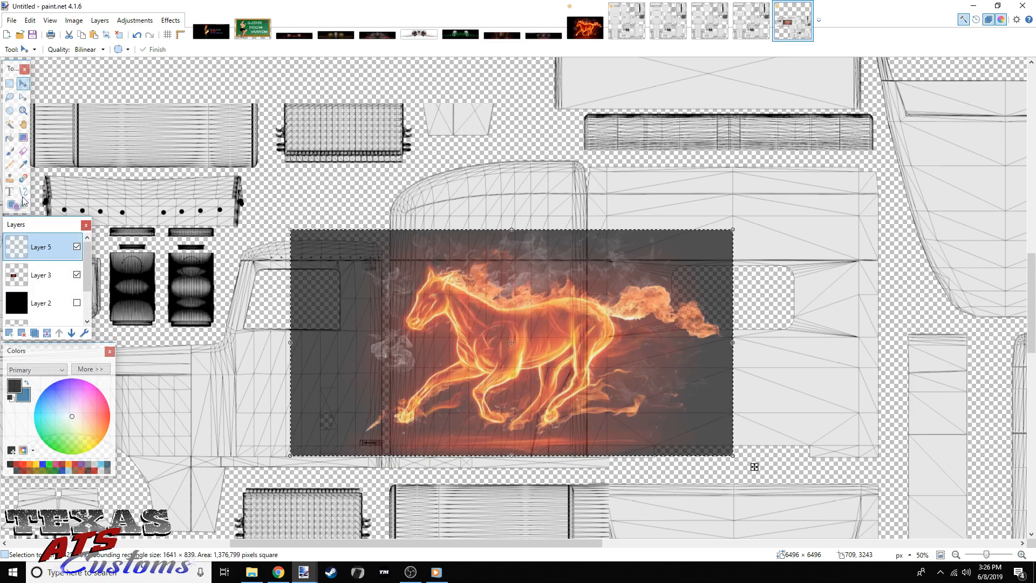
left_click(9, 83)
key("ctrl+d")
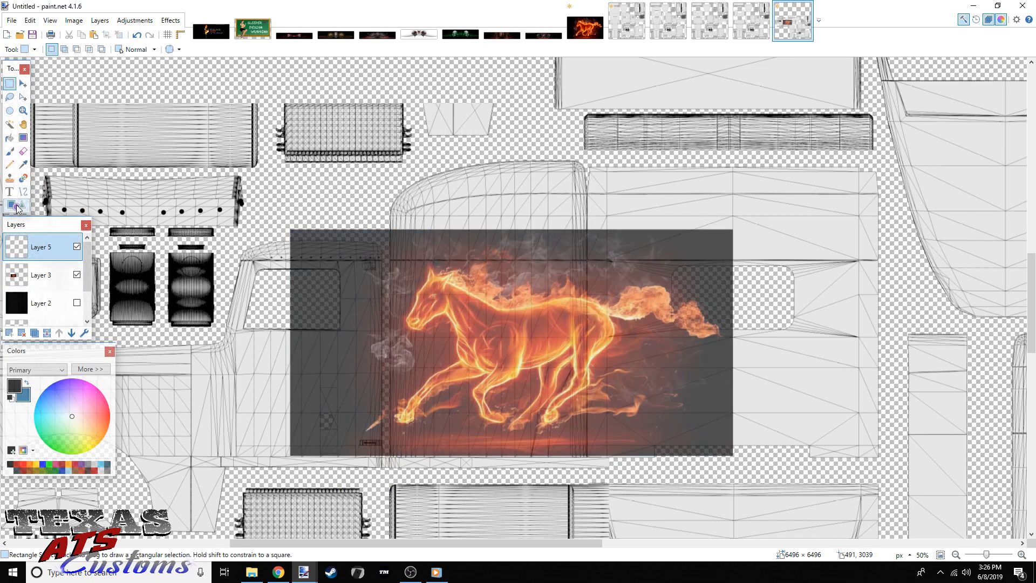
left_click(17, 207)
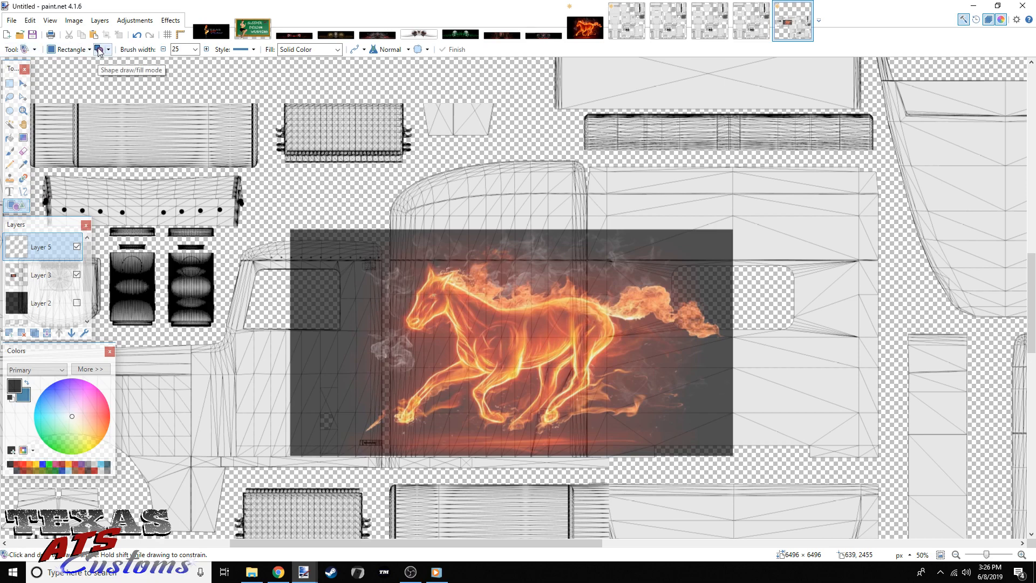
left_click_drag(331, 543, 408, 543)
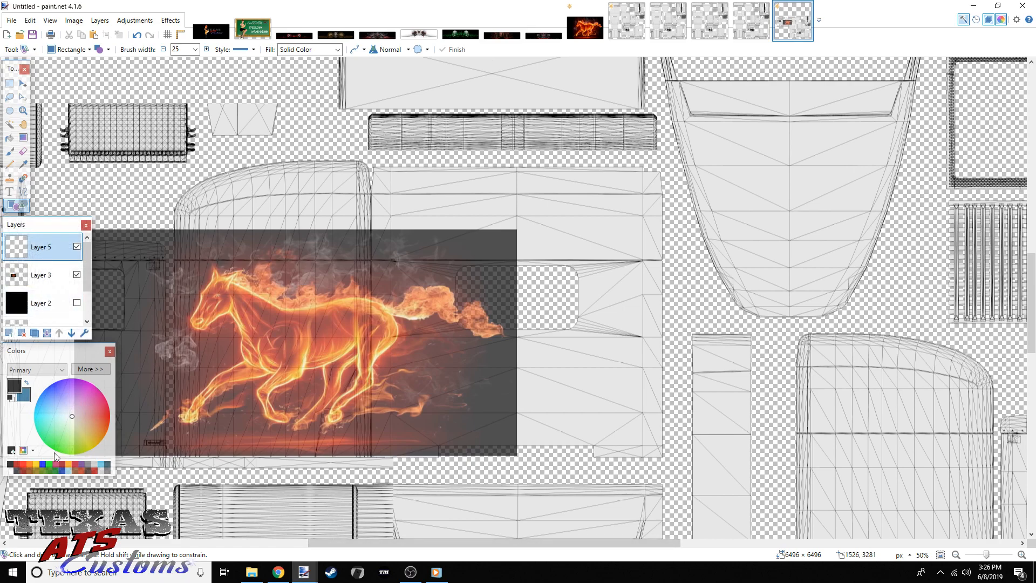
left_click(24, 463)
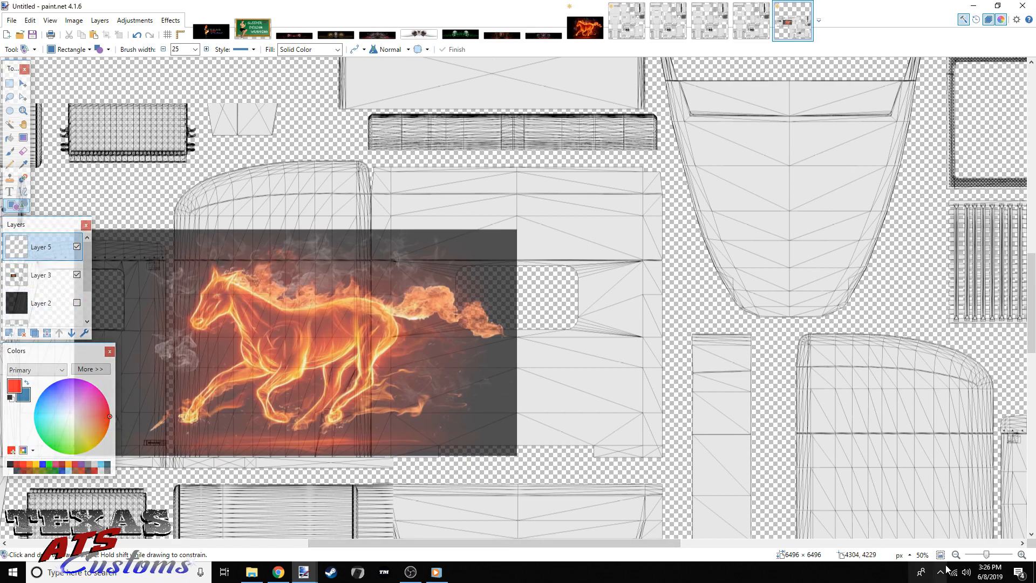
Draw a filled red vertical bar about 36 pixels wide on the upper left half of the back panel
left_click_drag(988, 556, 991, 555)
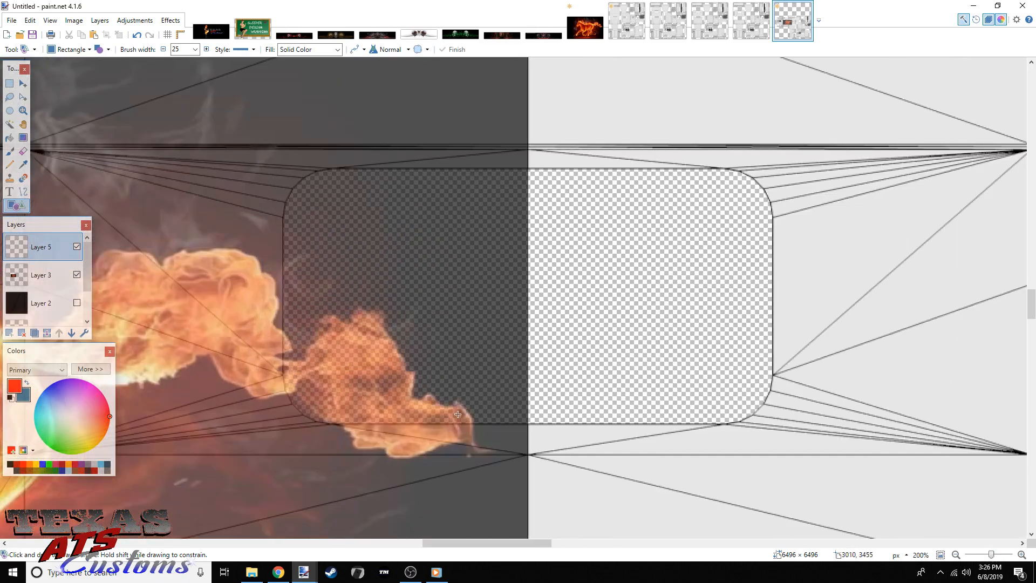
left_click_drag(494, 542, 446, 542)
scroll(642, 439, "up", 3)
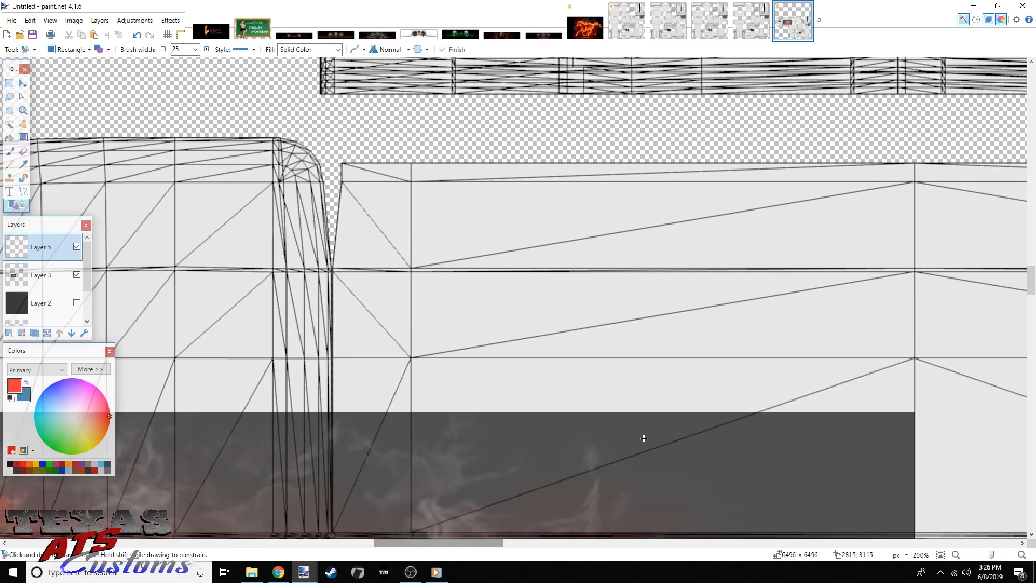
left_click_drag(594, 349, 607, 471)
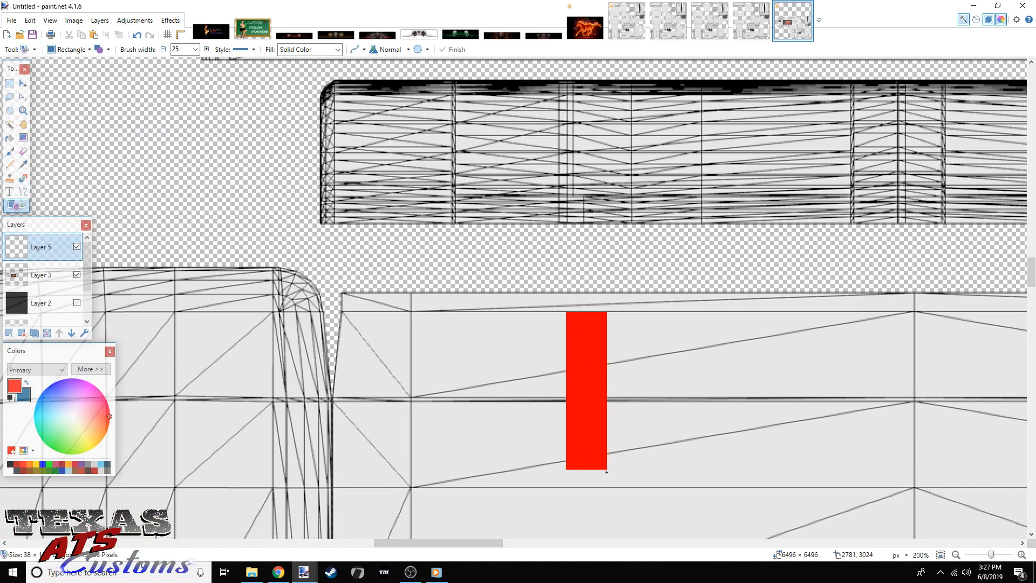
left_click_drag(989, 554, 992, 554)
scroll(558, 416, "down", 3)
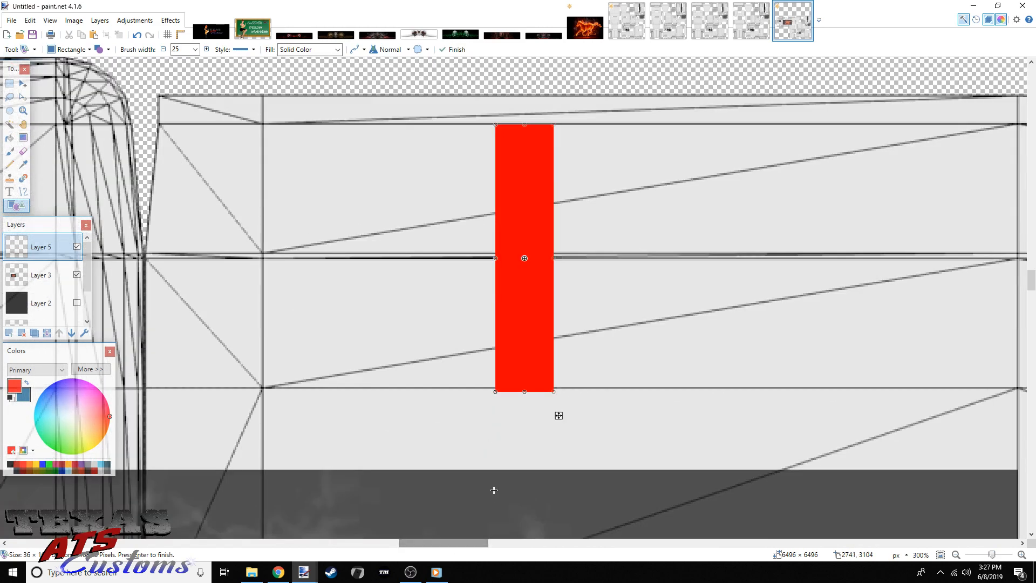
left_click_drag(993, 554, 988, 555)
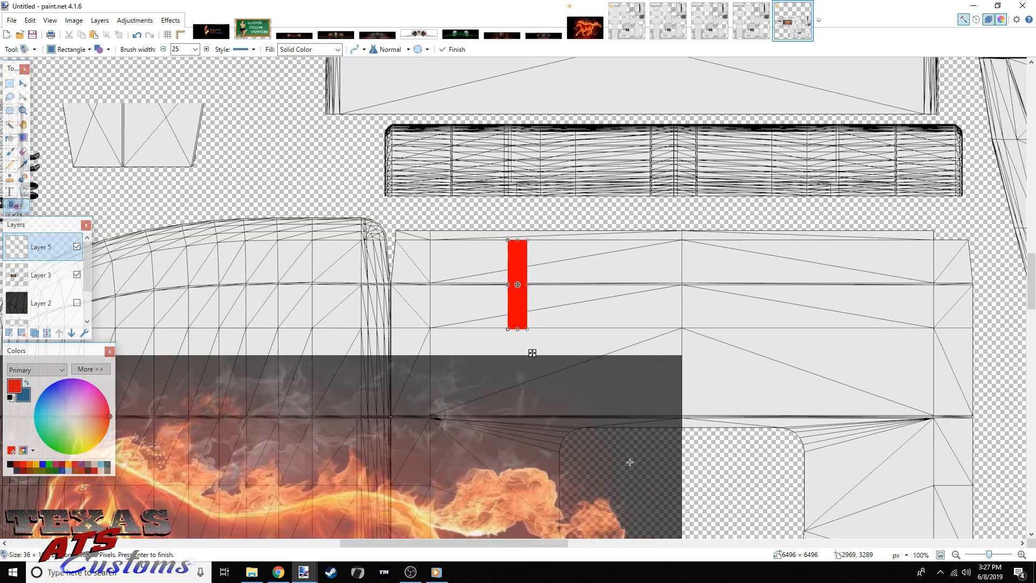
Select the whole horse image on Layer 3 with a rectangle of about 1785 × 1023 pixels
scroll(610, 464, "down", 3)
scroll(552, 539, "left", 3)
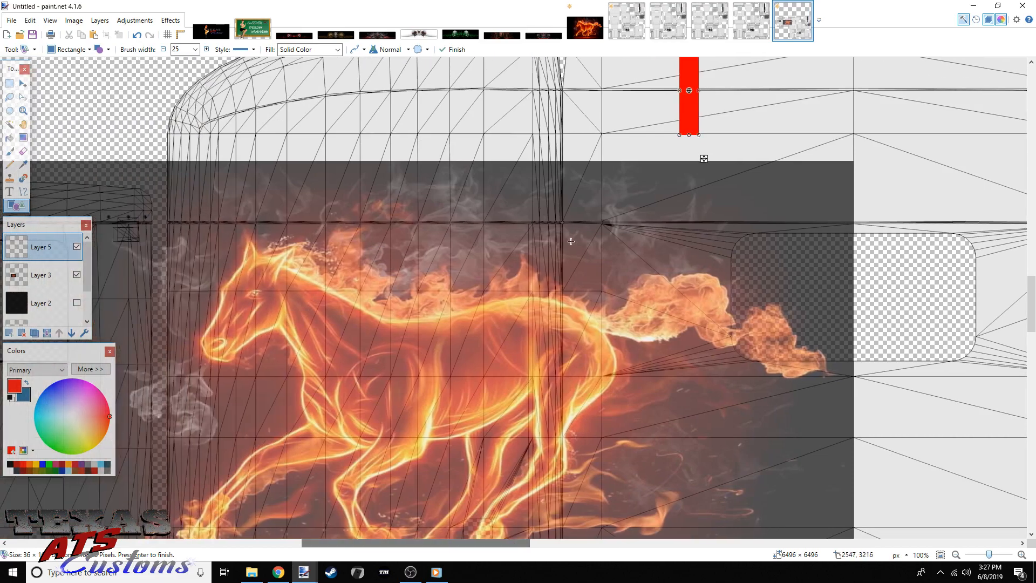
scroll(563, 352, "down", 2)
left_click_drag(507, 543, 452, 547)
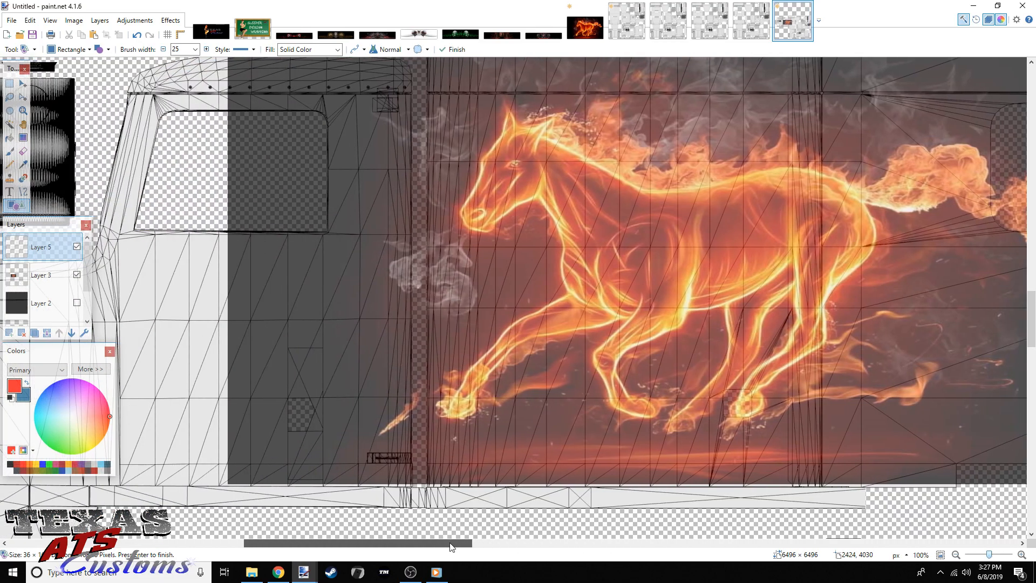
left_click(9, 83)
left_click(41, 274)
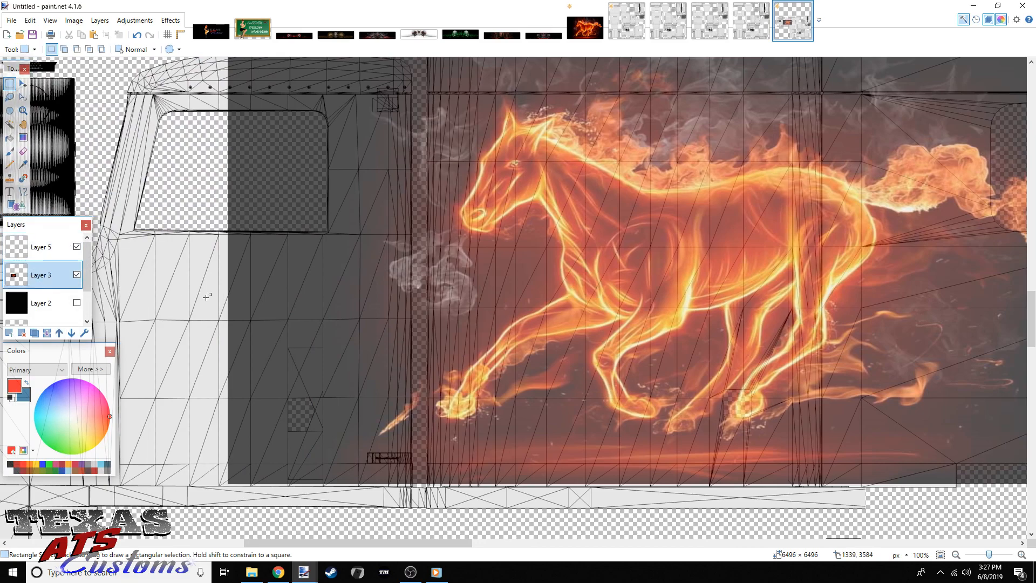
scroll(191, 295, "up", 2)
left_click_drag(185, 124, 776, 282)
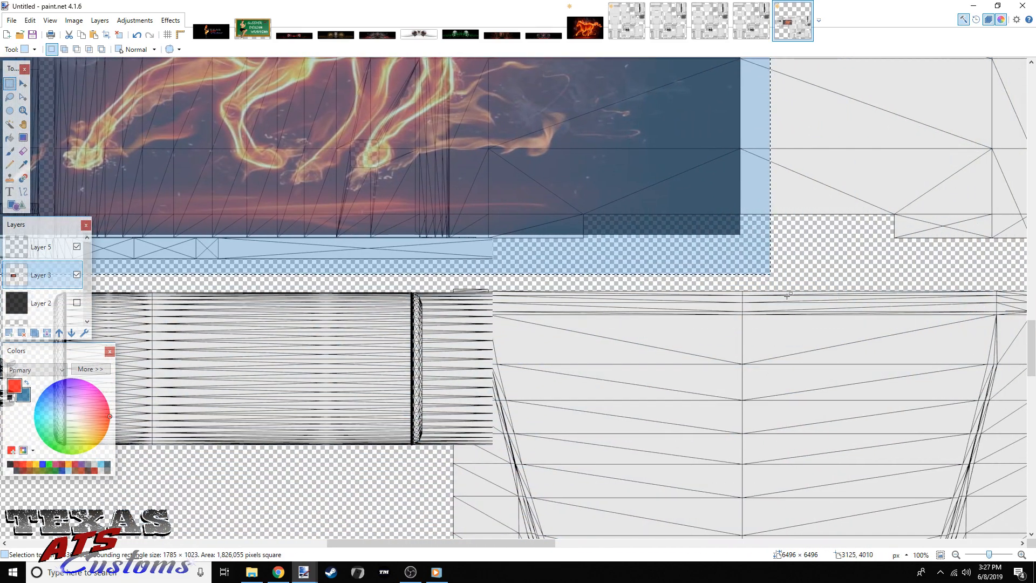
left_click_drag(988, 554, 986, 555)
scroll(588, 380, "up", 2)
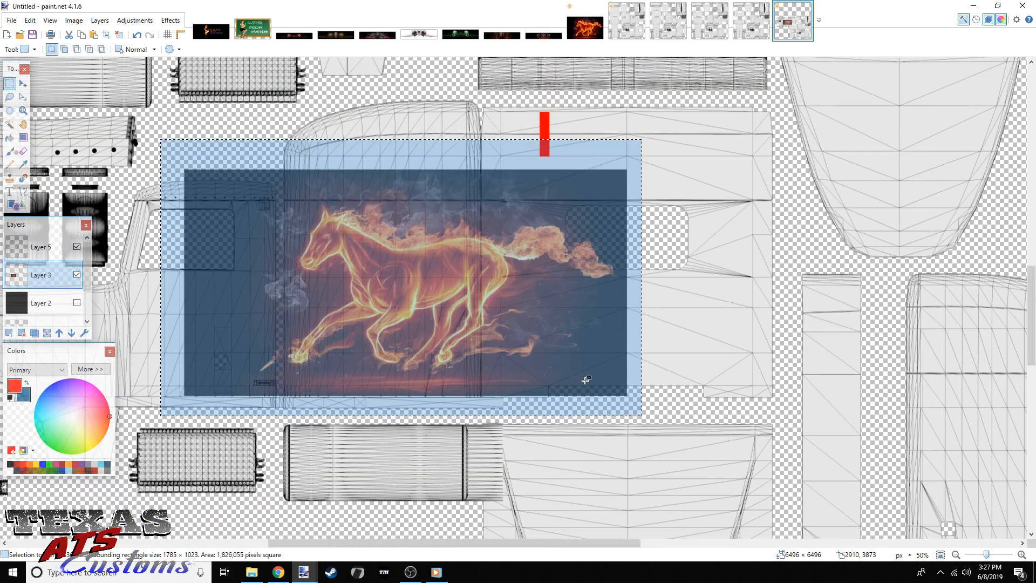
left_click_drag(537, 324, 534, 326)
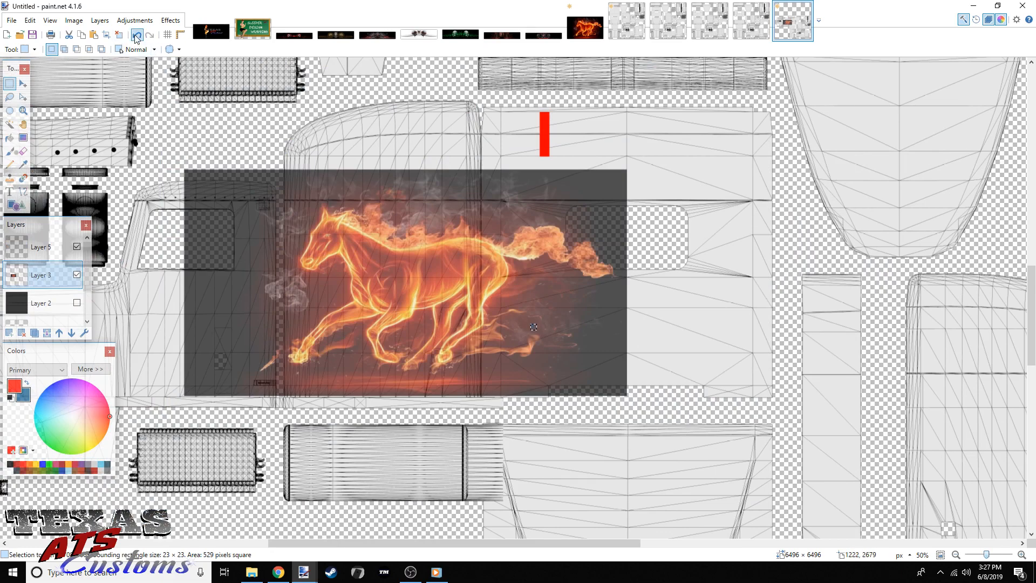
left_click(137, 36)
Move and resize the selected horse image to a selection of about 1727 × 1047 pixels over the cab door, sleeper side and back panel
left_click(23, 83)
left_click_drag(288, 230, 255, 230)
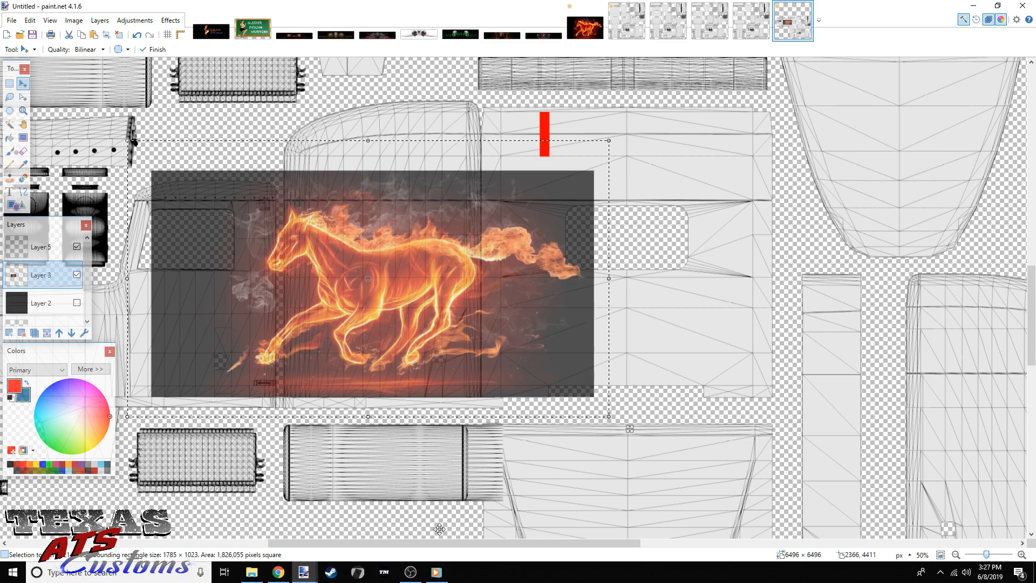
left_click_drag(438, 542, 401, 542)
scroll(625, 241, "down", 1)
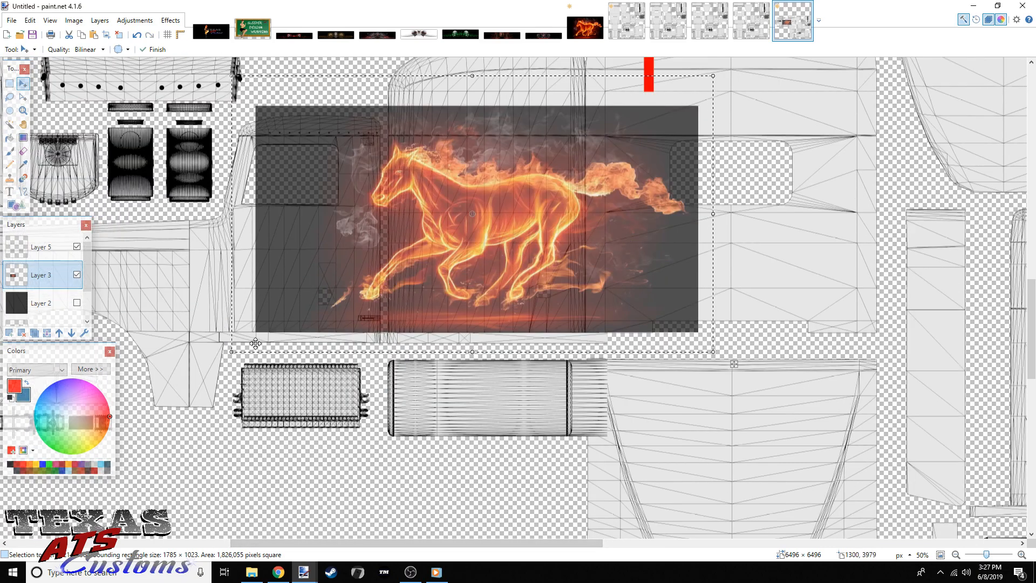
left_click_drag(231, 351, 134, 394)
left_click_drag(402, 265, 452, 260)
left_click_drag(762, 389, 649, 353)
left_click_drag(533, 262, 630, 281)
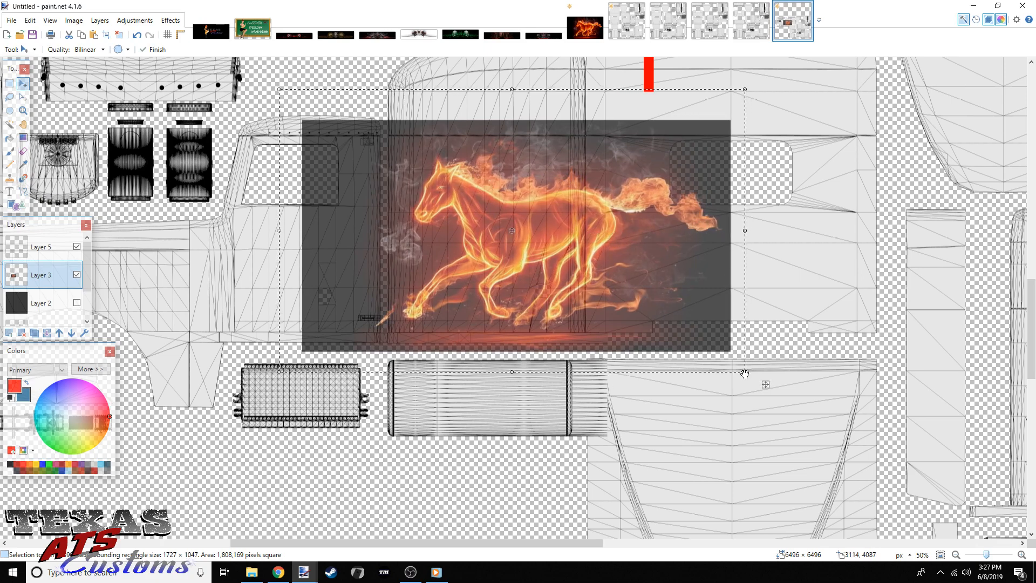
Adjust the horse image's proportions to a selection of about 1703 × 1119 pixels and deselect it
left_click_drag(745, 373, 738, 375)
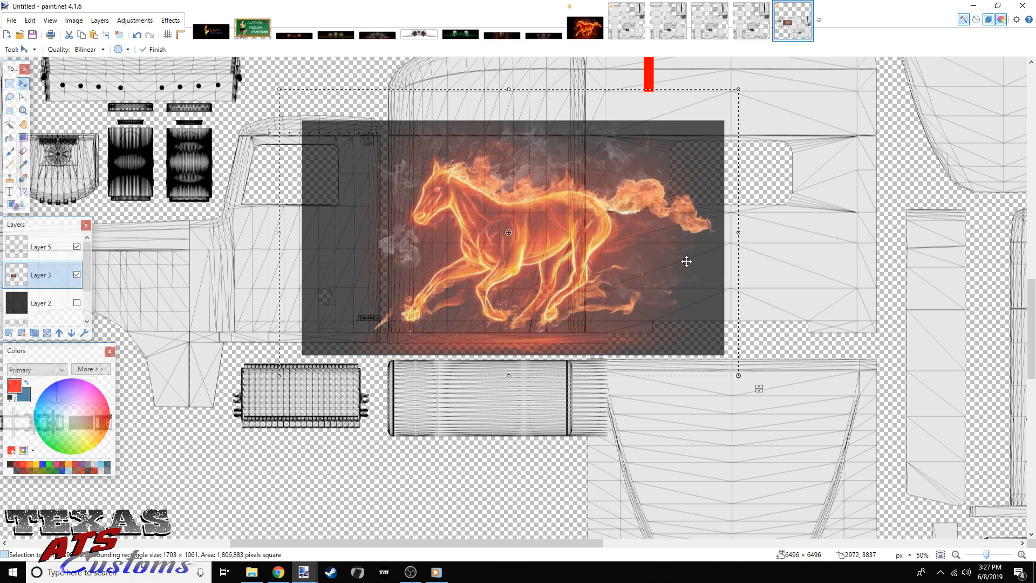
left_click_drag(508, 89, 511, 78)
scroll(318, 100, "down", 2)
scroll(395, 194, "up", 4)
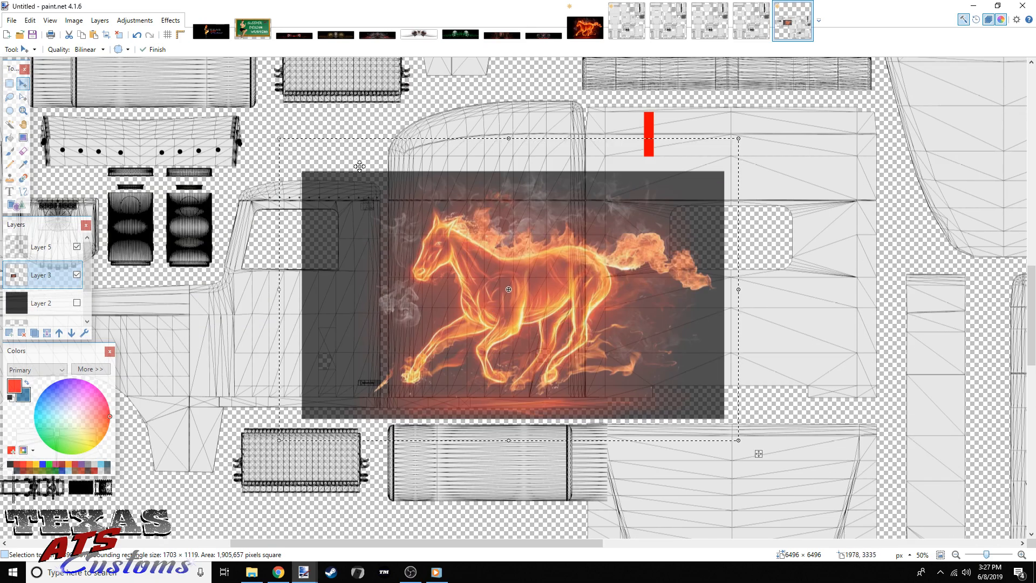
left_click(9, 83)
left_click(709, 292)
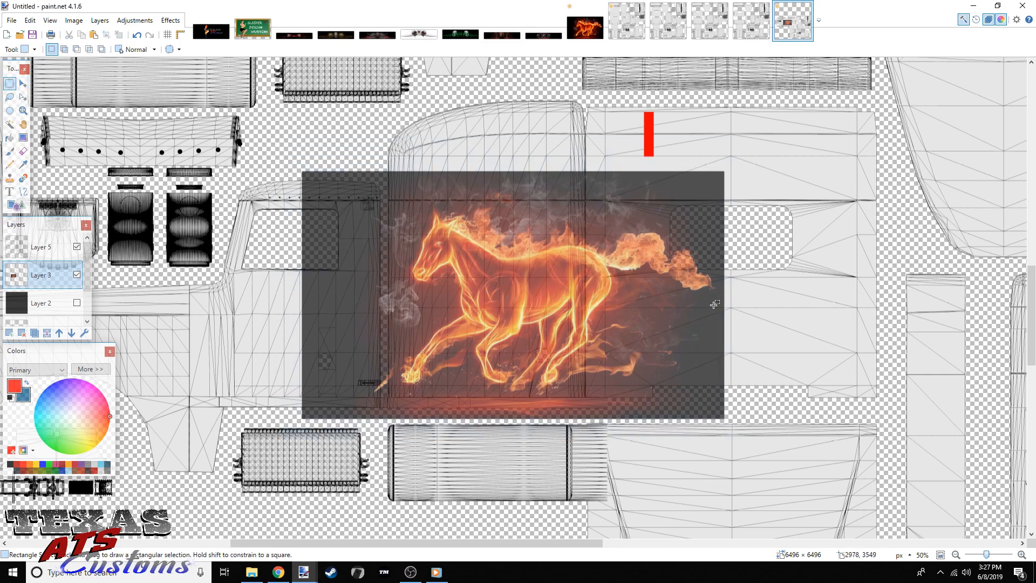
Delete the red bar on Layer 5 from the back panel
left_click_drag(587, 542, 606, 543)
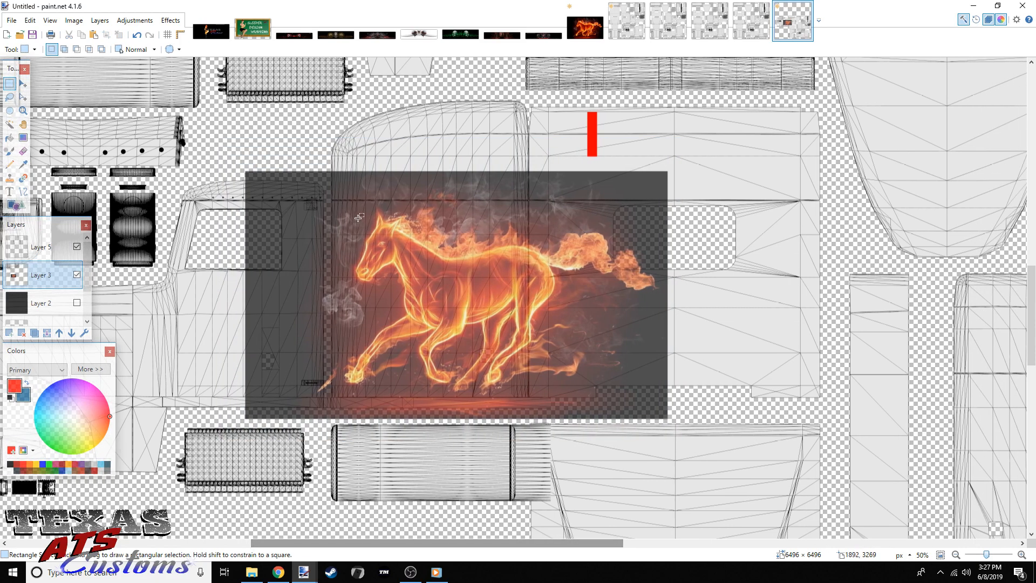
left_click_drag(520, 544, 571, 544)
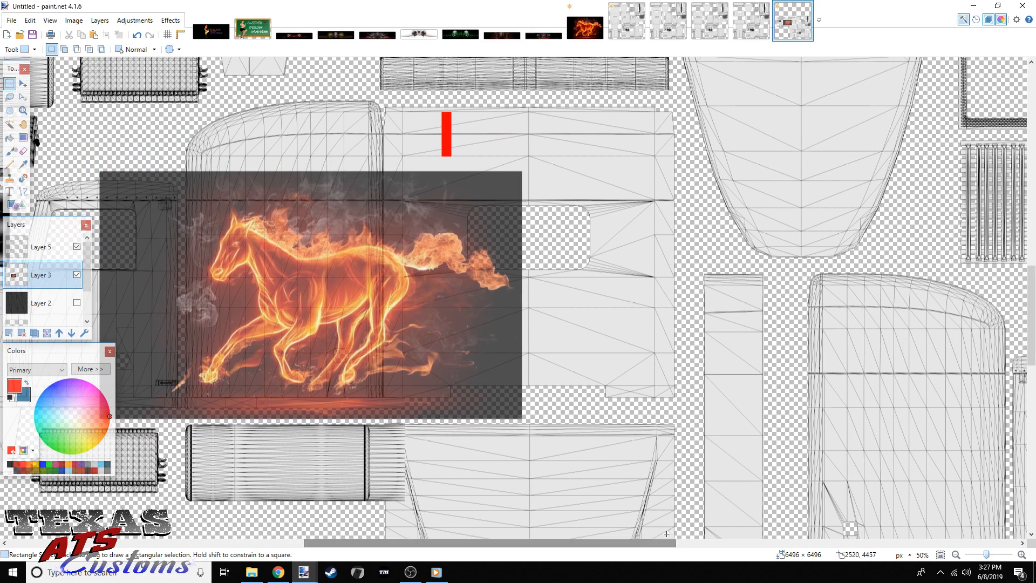
left_click_drag(987, 555, 990, 555)
scroll(291, 300, "up", 5)
left_click(33, 246)
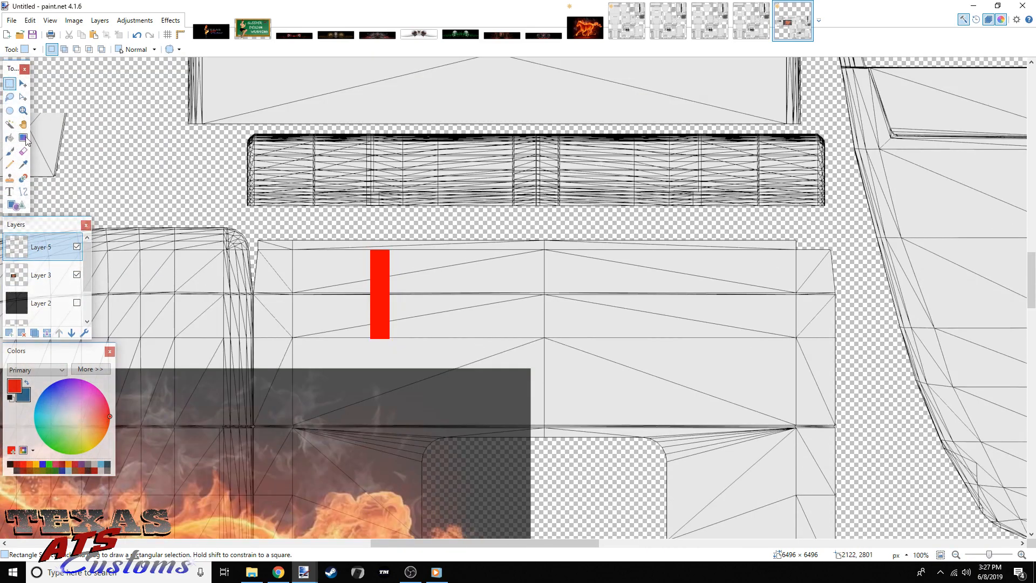
left_click_drag(353, 236, 401, 340)
key("Delete")
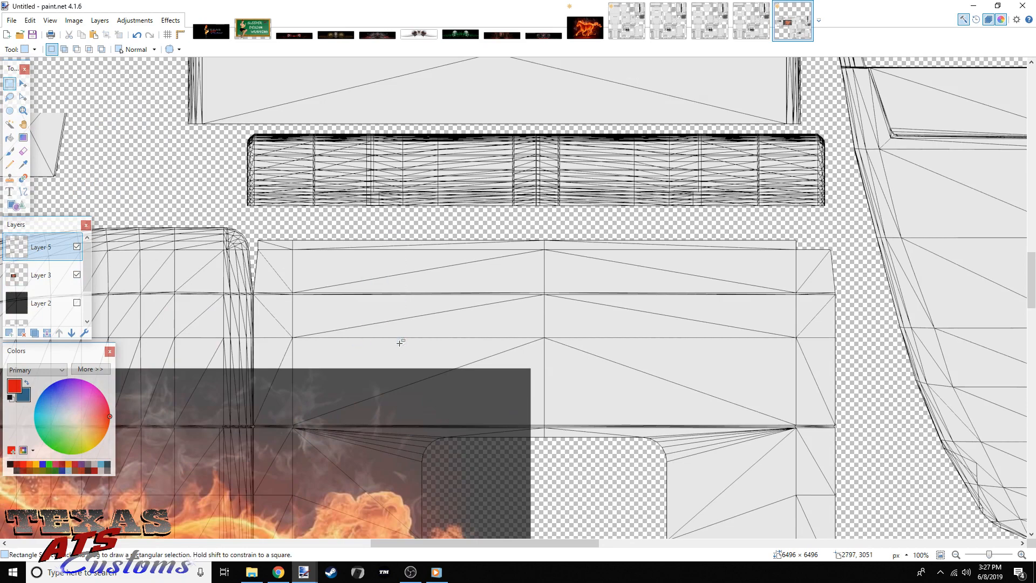
Draw a filled red bar about 39 pixels wide on the back panel's upper left half, running from the top crease past the third horizontal line
left_click(17, 205)
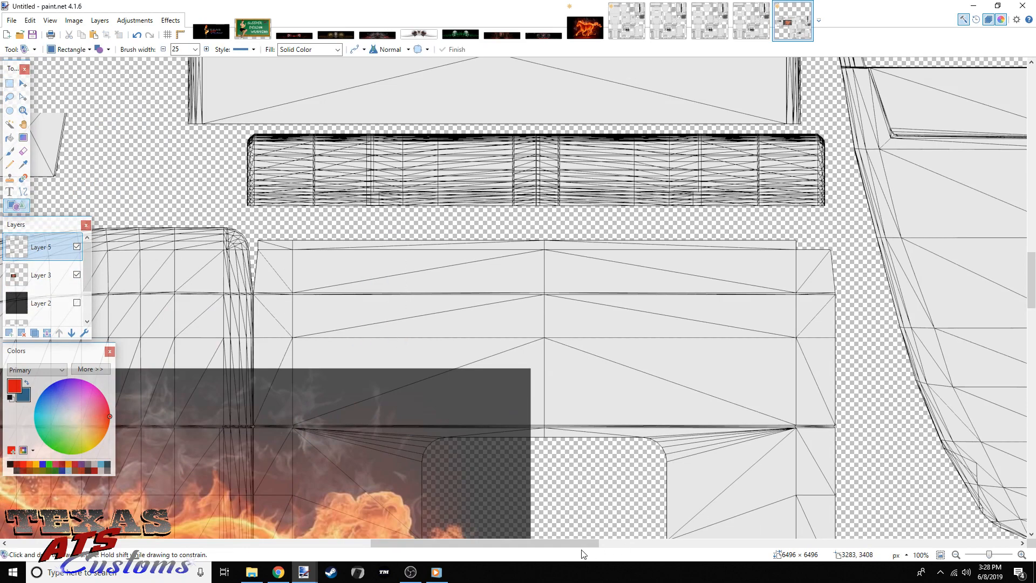
scroll(586, 543, "left", 3)
left_click_drag(987, 555, 992, 555)
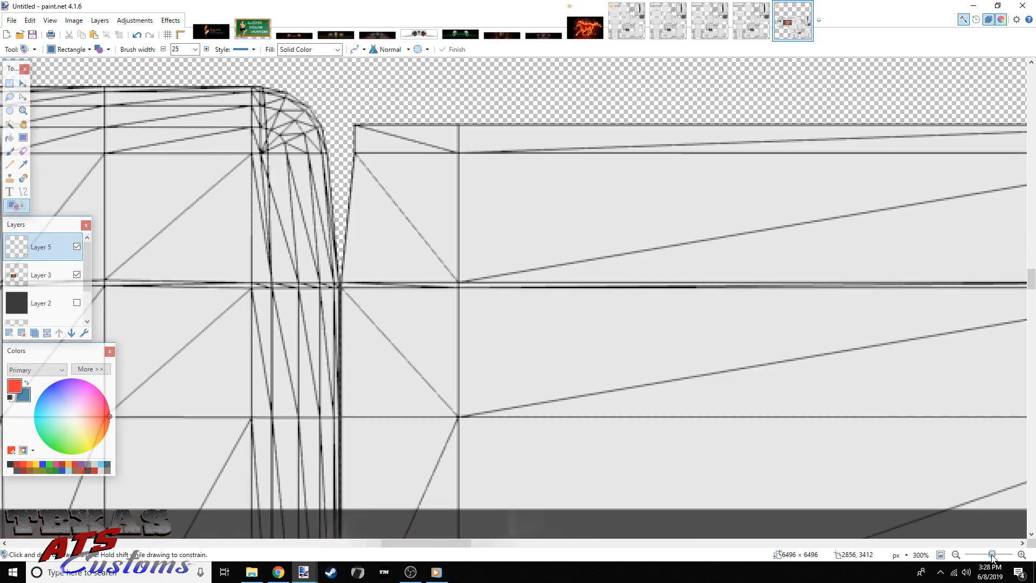
scroll(740, 337, "up", 1)
mouse_move(654, 260)
left_mouse_down()
mouse_move(699, 479)
mouse_move(695, 513)
left_mouse_up()
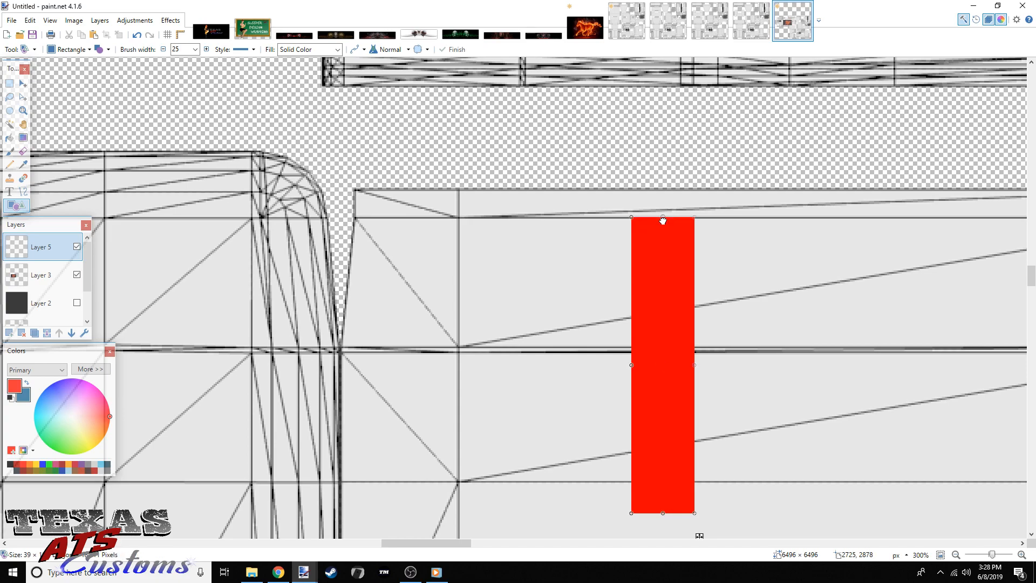
scroll(694, 288, "down", 4)
left_click_drag(663, 256, 662, 407)
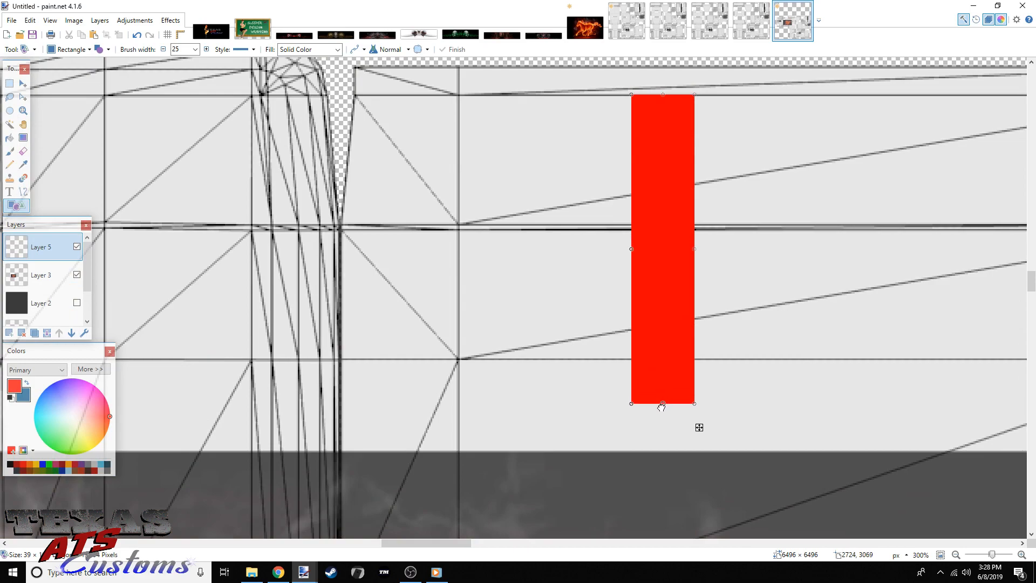
Copy the red bar with a selection of about 69 × 218 pixels and place the duplicate level with it on the back panel's right half
left_click_drag(480, 543, 495, 543)
scroll(507, 471, "up", 2)
left_click(10, 83)
left_click_drag(438, 142, 550, 495)
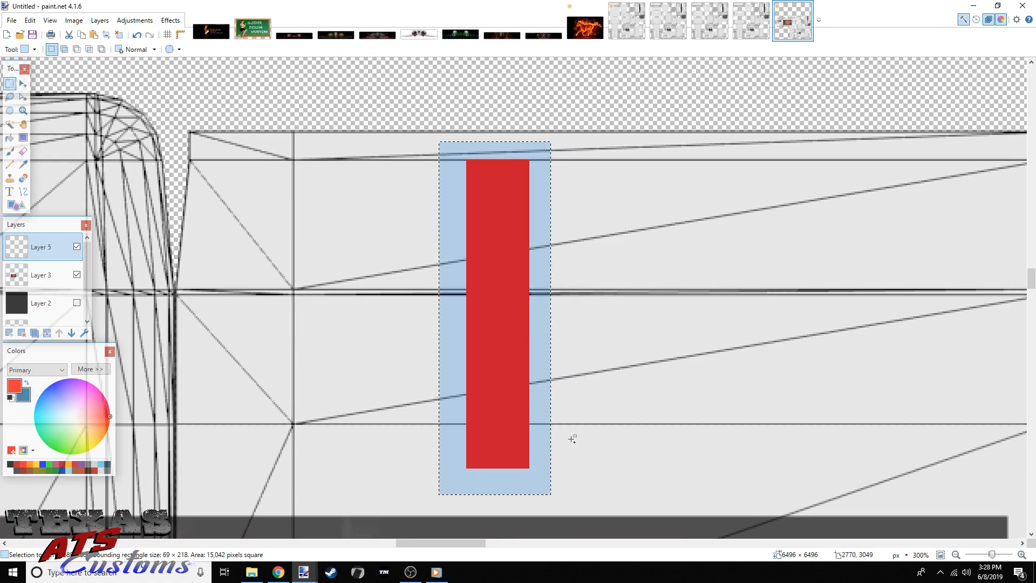
key("ctrl+c")
key("ctrl+v")
left_click_drag(502, 293, 377, 276)
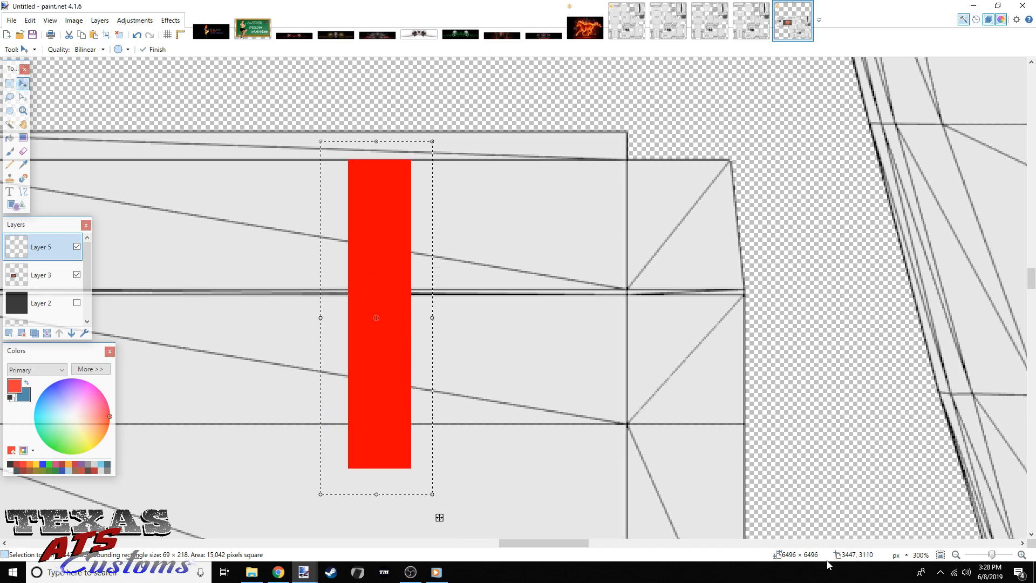
Select the flaming horse image on Layer 3 with a rectangular selection of 1657 × 996 pixels and copy it
left_click_drag(995, 558, 987, 556)
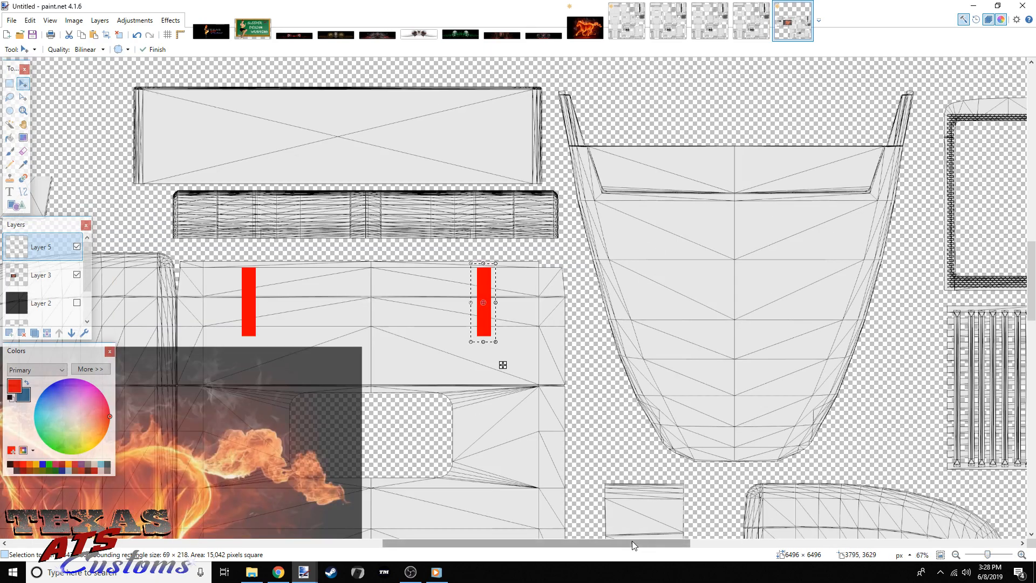
left_click_drag(632, 541, 536, 541)
scroll(524, 488, "down", 3)
left_click(9, 83)
left_click(104, 138)
left_click_drag(106, 138, 701, 495)
left_click(41, 274)
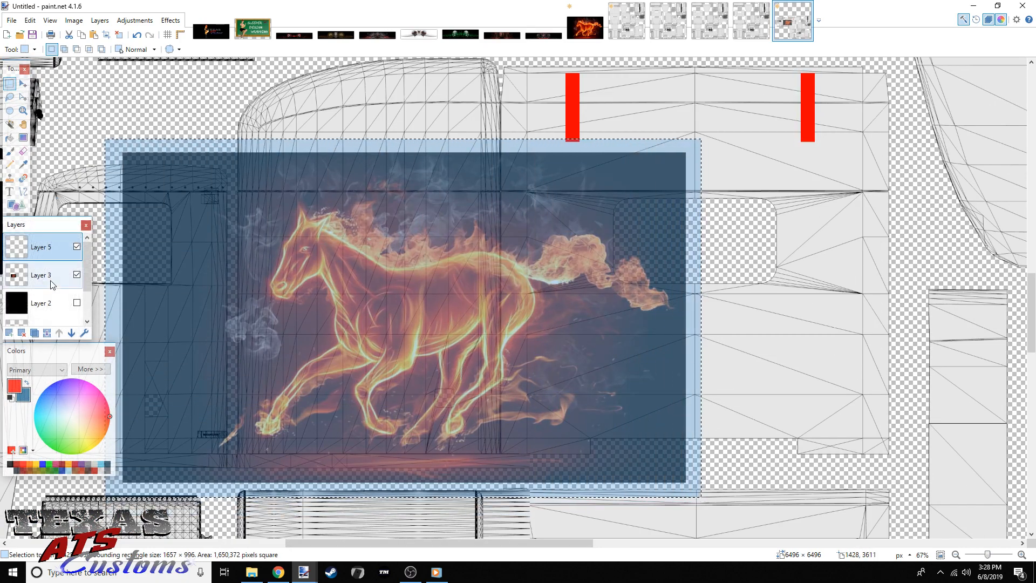
key("ctrl+z")
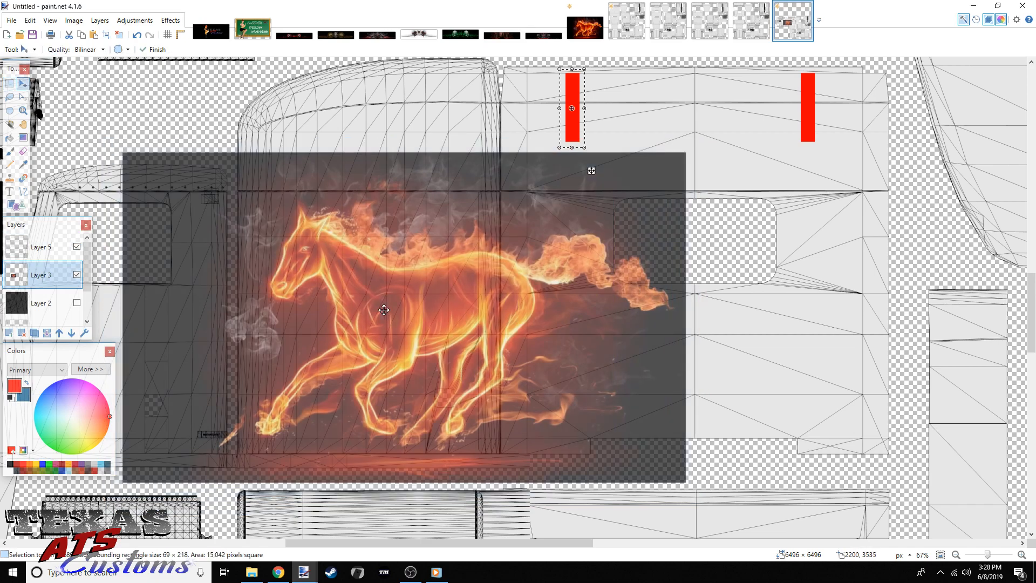
left_click(138, 37)
left_click(9, 83)
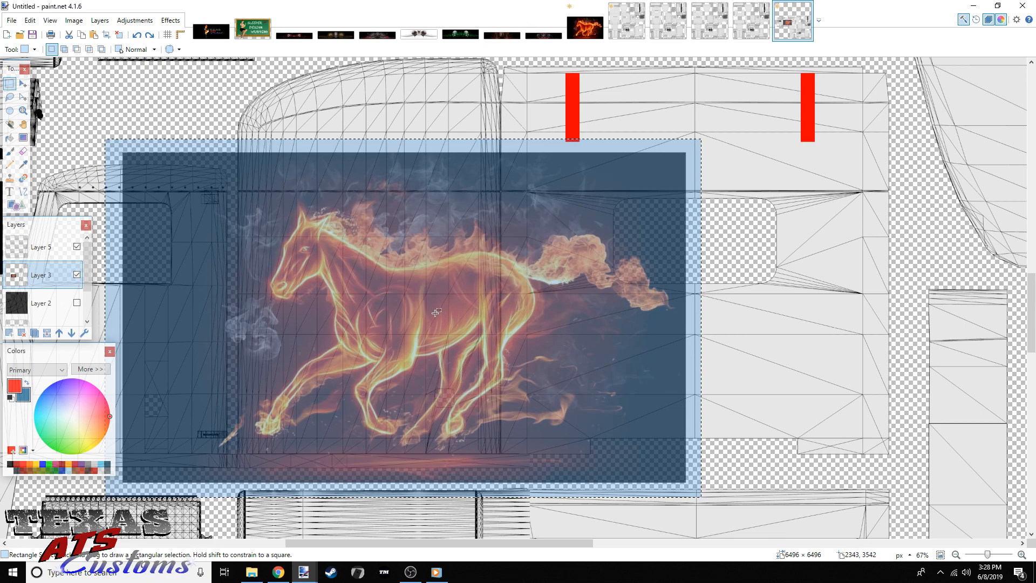
Create a new 1657 × 996 pixel image, paste the copied horse into it and flip it horizontally
left_click(11, 20)
left_click(24, 33)
left_click(504, 351)
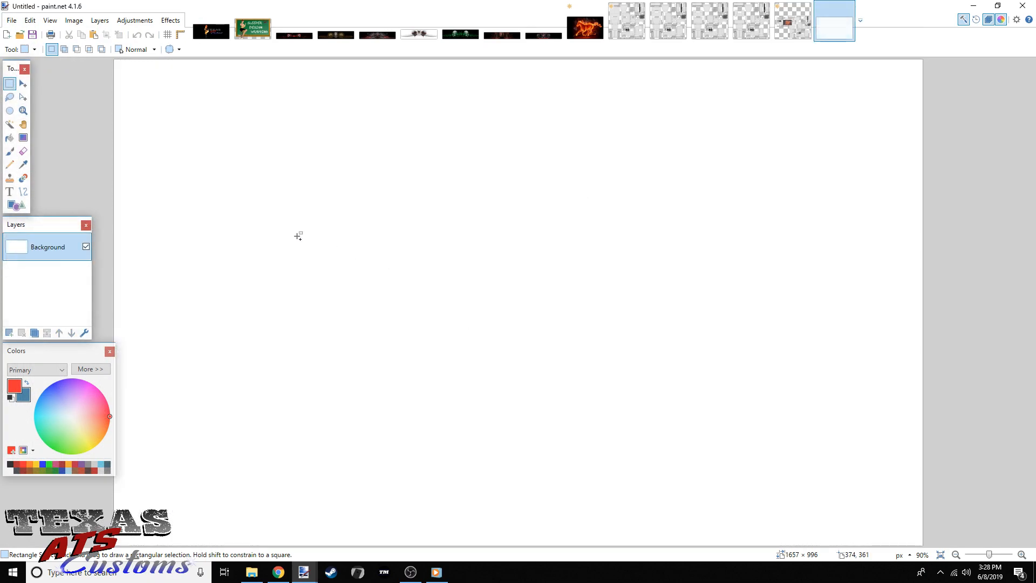
key("ctrl+v")
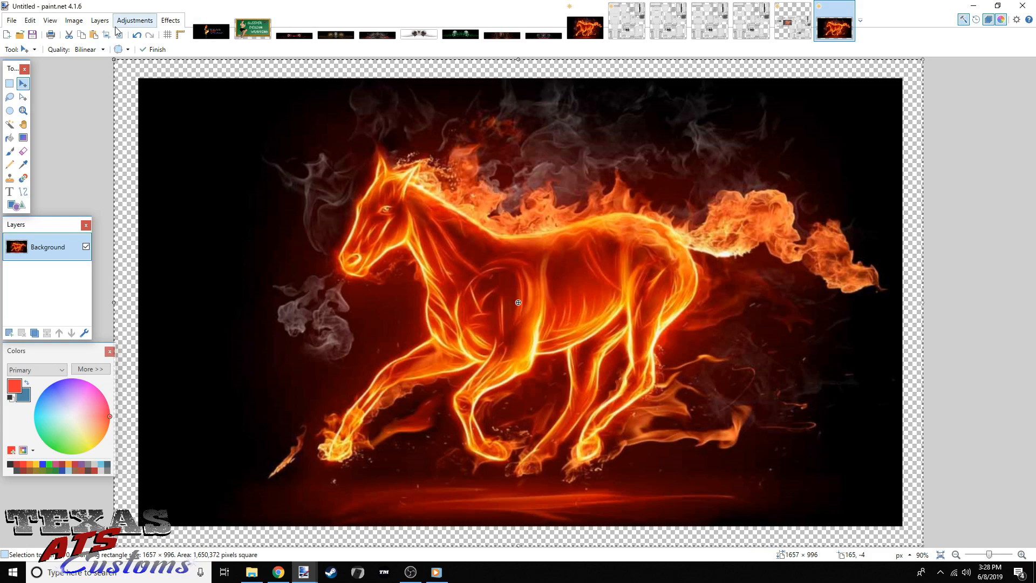
left_click(74, 20)
left_click(92, 76)
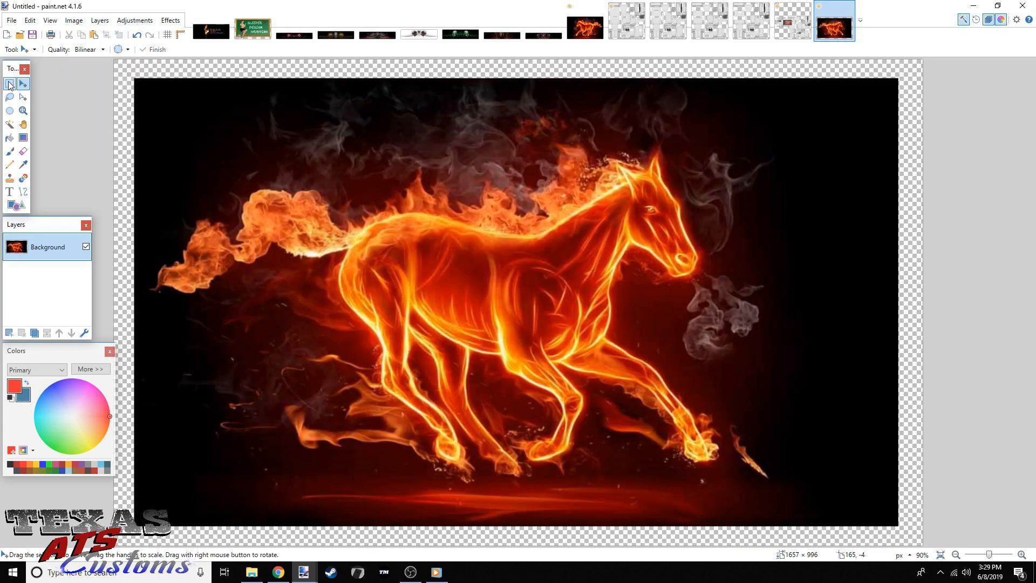
Copy the whole flipped horse image into a new layer of the truck template and place it just right of the original horse
left_click(9, 84)
key("ctrl+a")
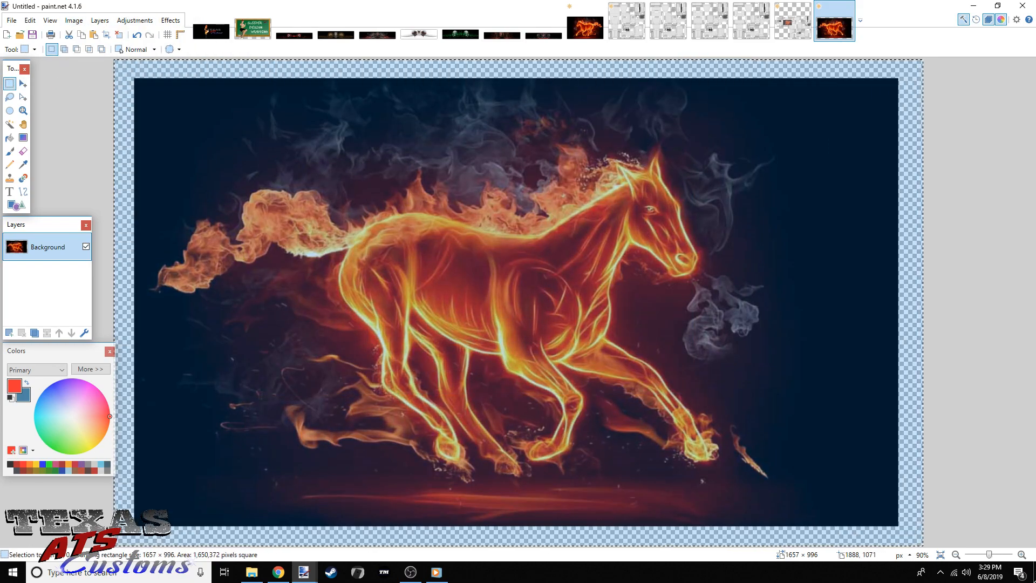
left_click(793, 21)
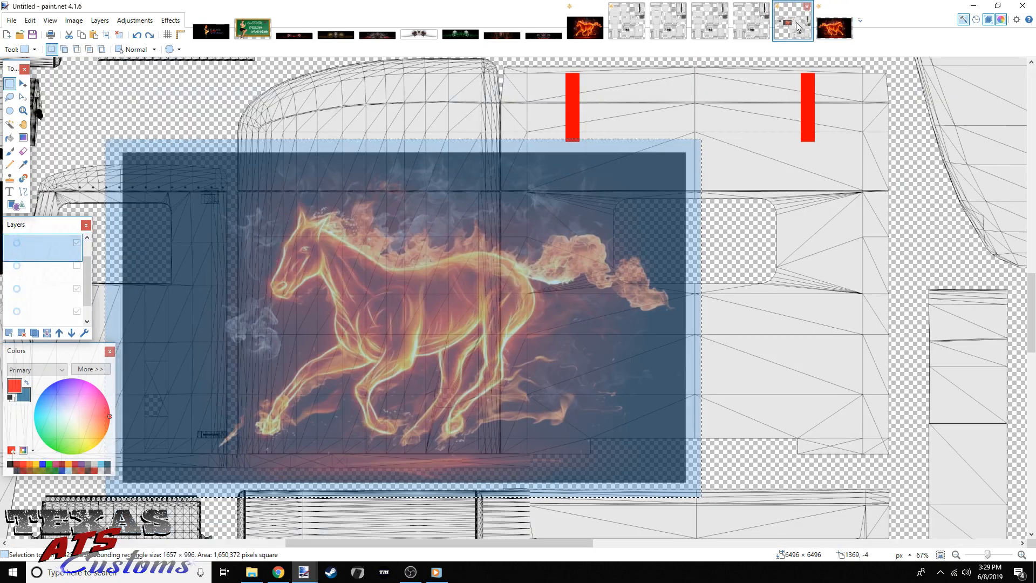
left_click(9, 332)
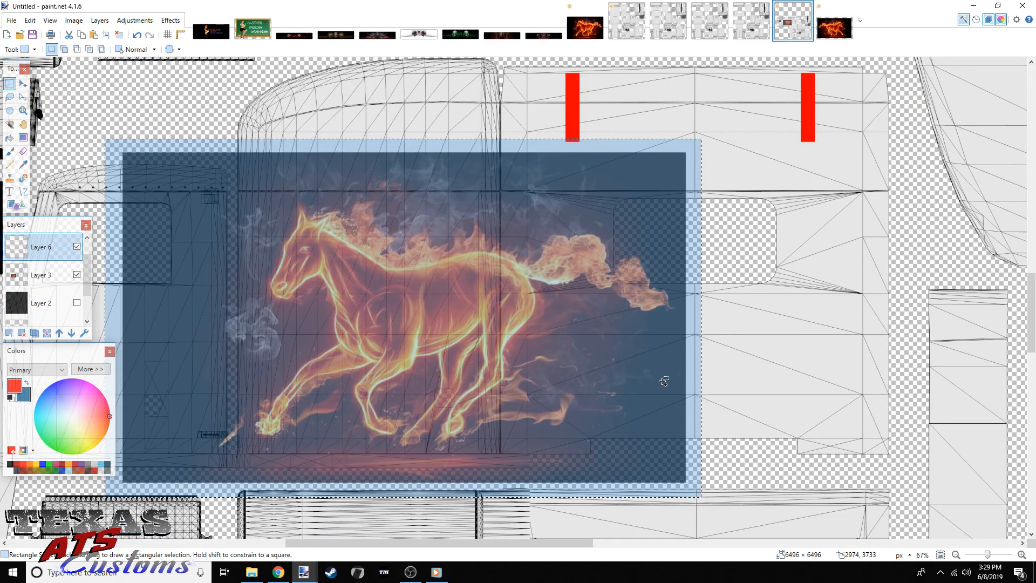
key("ctrl+v")
left_click_drag(470, 316, 699, 332)
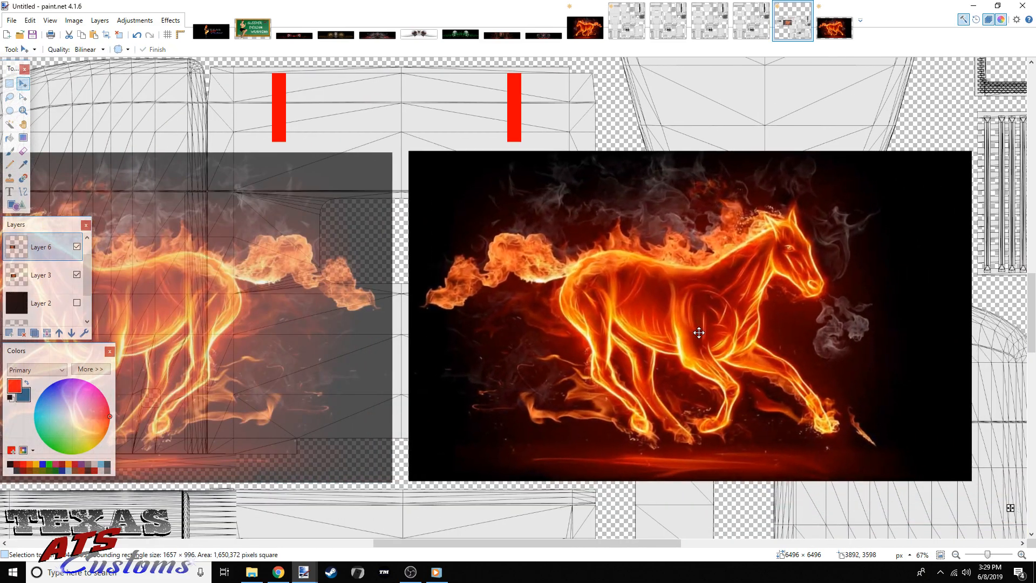
Move the original horse on Layer 3 so its right edge meets the back panel's centre line and its top meets the red bars' lower ends
left_click_drag(607, 543, 519, 543)
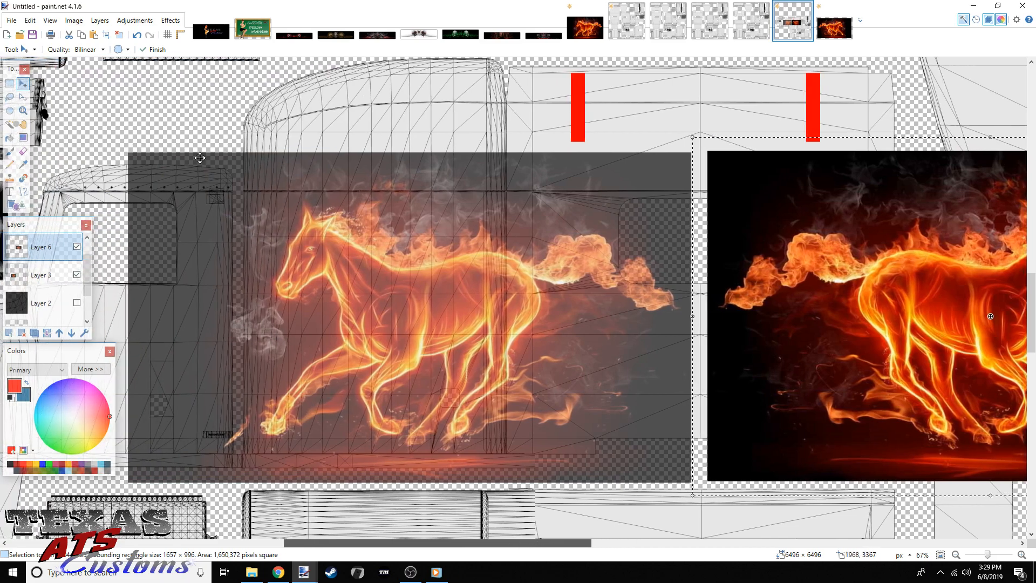
left_click(9, 84)
left_click_drag(114, 126, 692, 506)
left_click(40, 275)
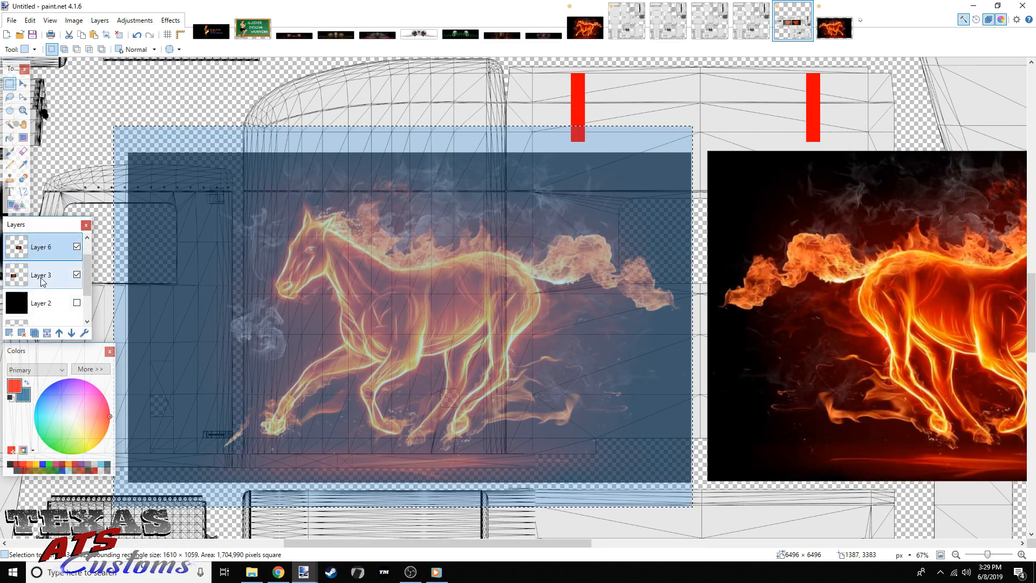
left_click_drag(988, 556, 991, 555)
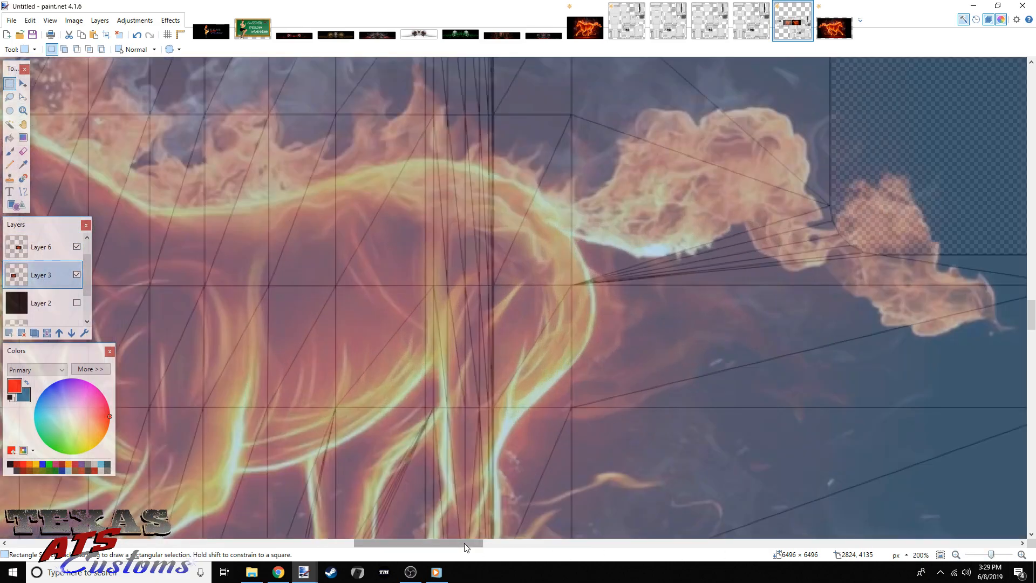
left_click_drag(467, 547, 539, 547)
scroll(356, 452, "up", 6)
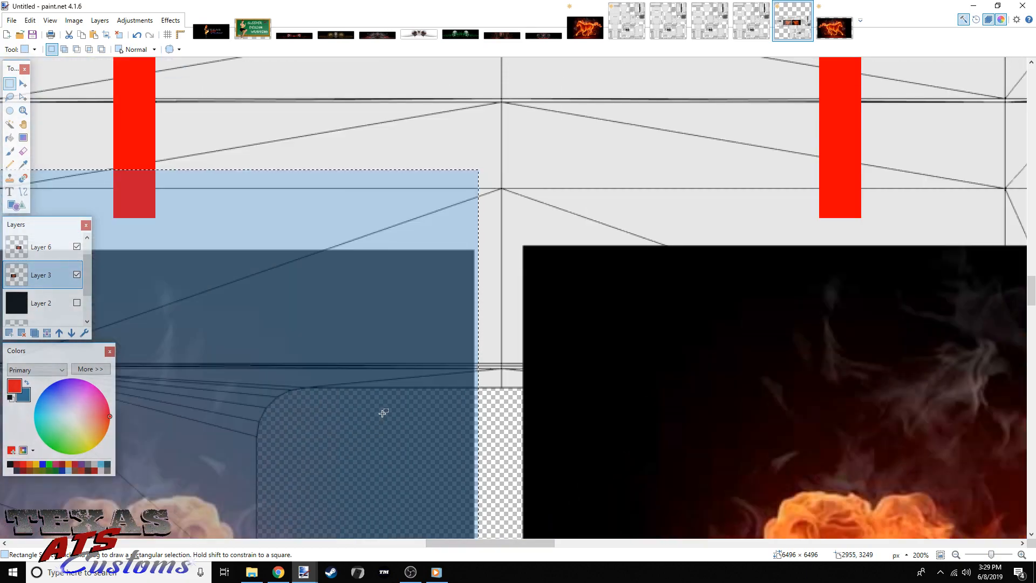
left_click(383, 413)
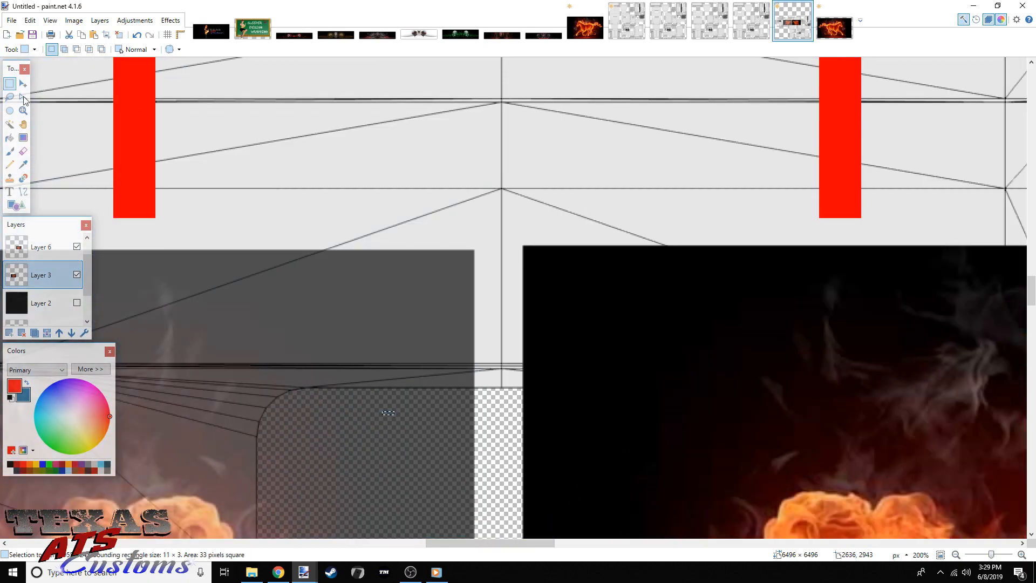
left_click(136, 37)
left_click(23, 83)
left_click_drag(327, 347, 354, 318)
left_click_drag(427, 540, 412, 540)
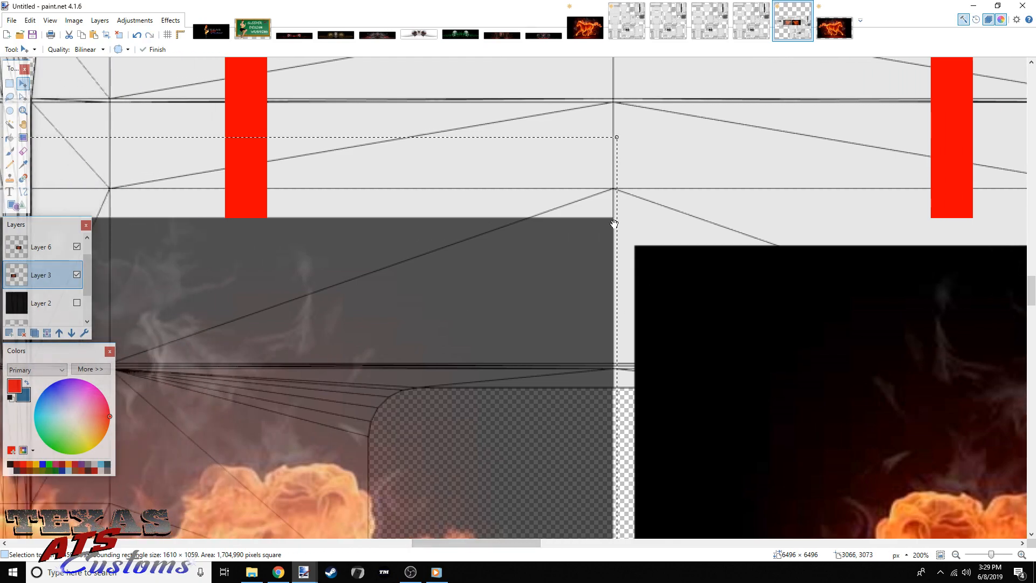
left_click_drag(522, 546, 499, 547)
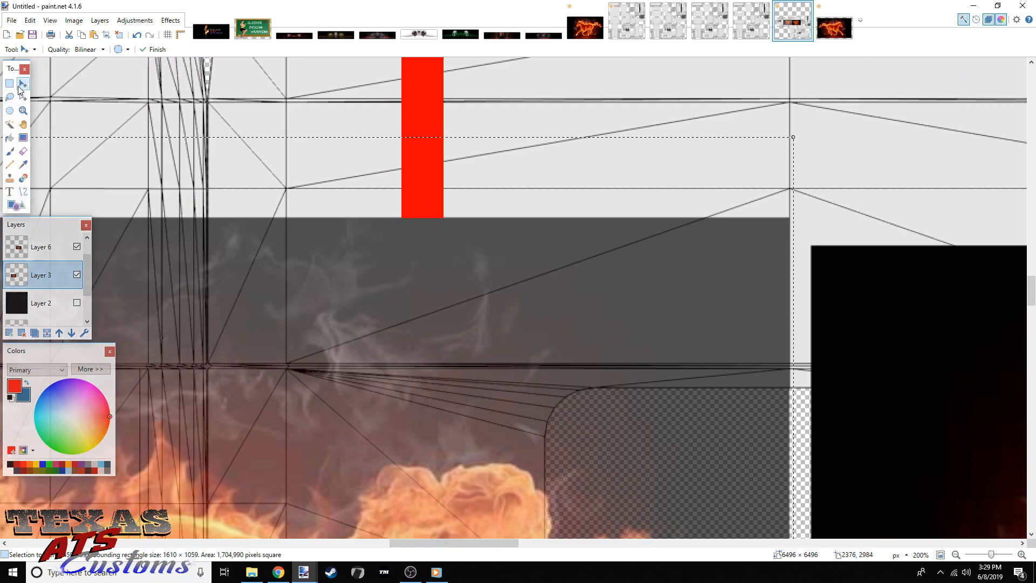
left_click(10, 84)
left_click(286, 117)
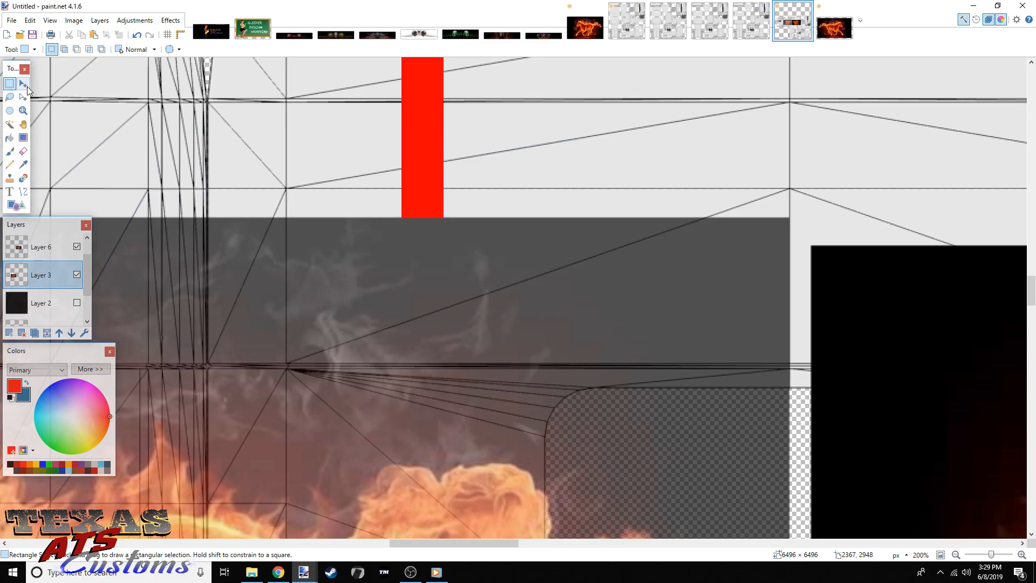
Select the mirrored horse on Layer 6 with about 1643 × 987 pixels and butt it level against the original horse at the centre line
left_click(40, 246)
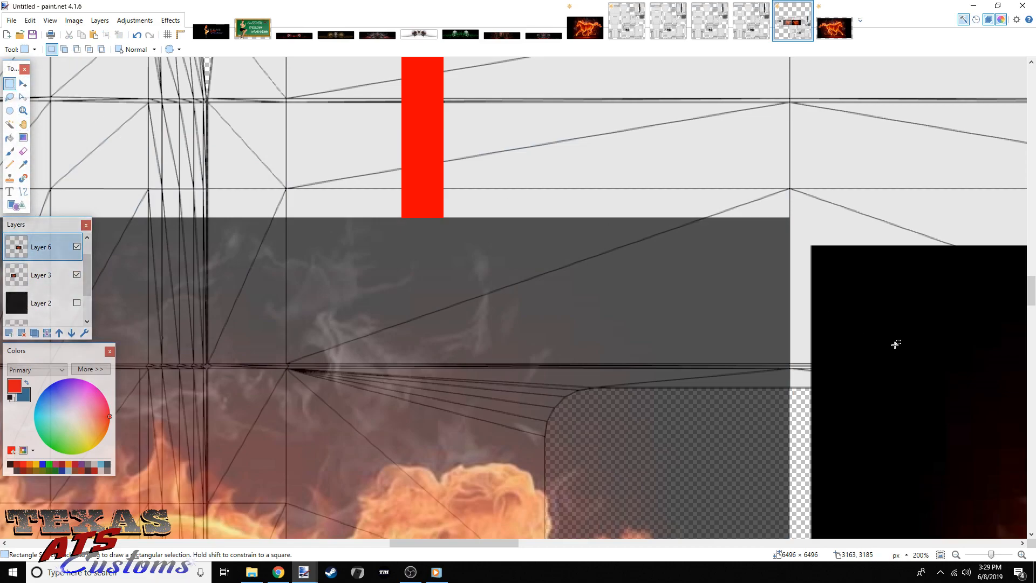
left_click_drag(779, 190, 739, 163)
left_click(23, 83)
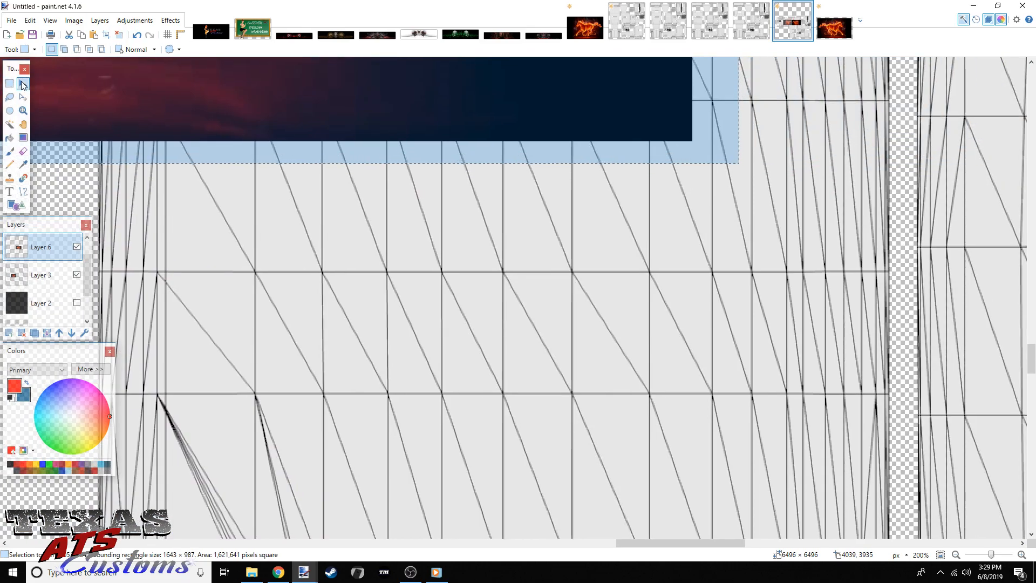
left_click_drag(628, 543, 451, 527)
scroll(488, 442, "up", 10)
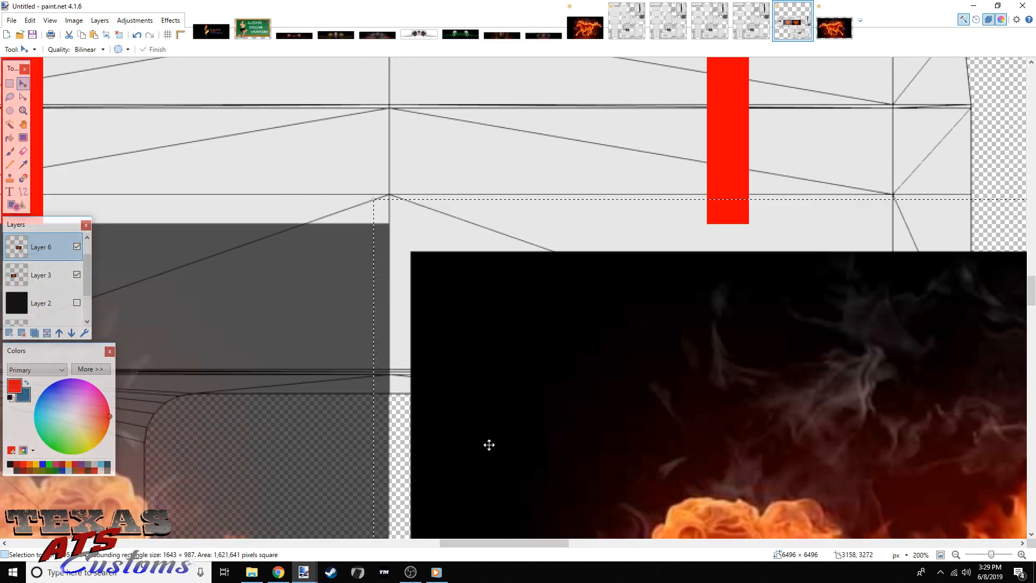
left_click_drag(489, 445, 471, 397)
mouse_move(481, 543)
left_mouse_down()
mouse_move(412, 554)
mouse_move(475, 563)
left_mouse_up()
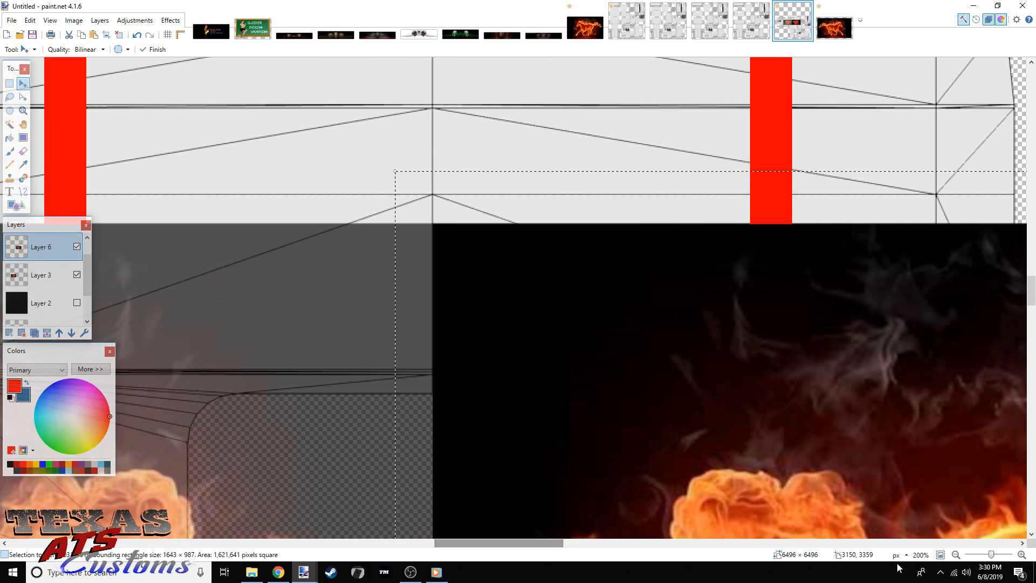
Clear the selection and merge the mirrored horse's Layer 6 down into Layer 3
left_click_drag(990, 556, 986, 555)
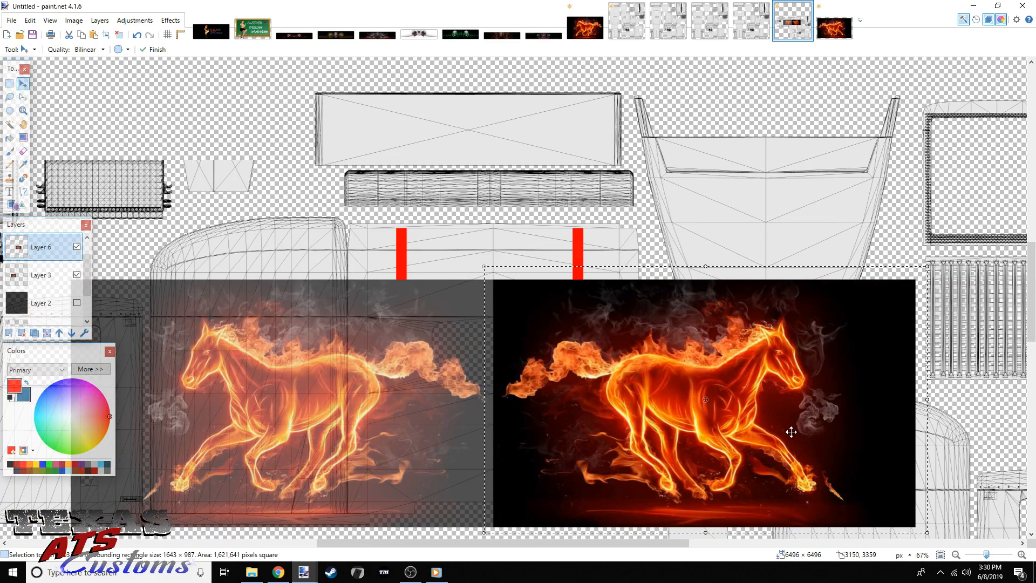
scroll(666, 364, "down", 1)
left_click(9, 83)
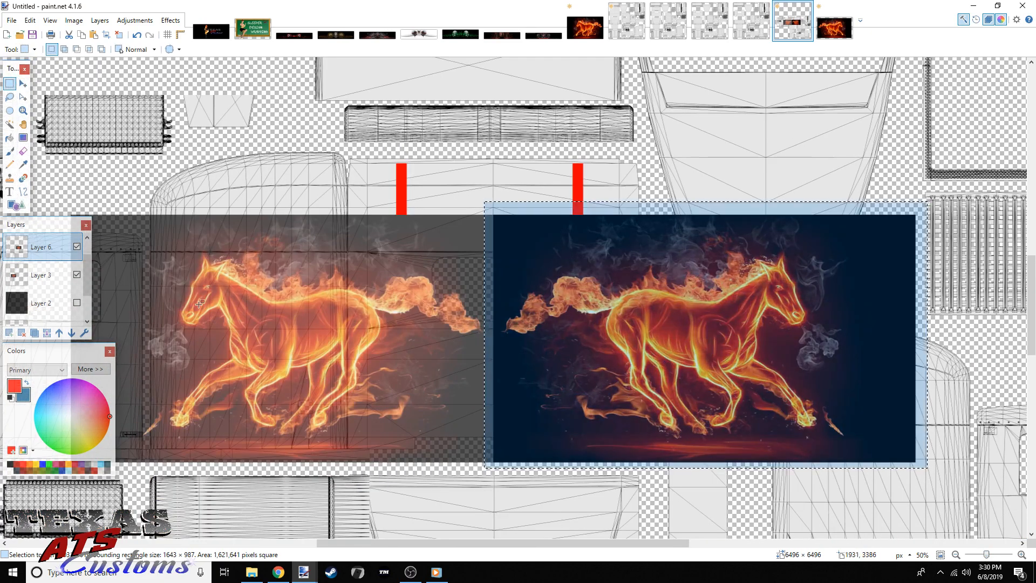
left_click_drag(440, 544, 422, 550)
left_click(41, 275)
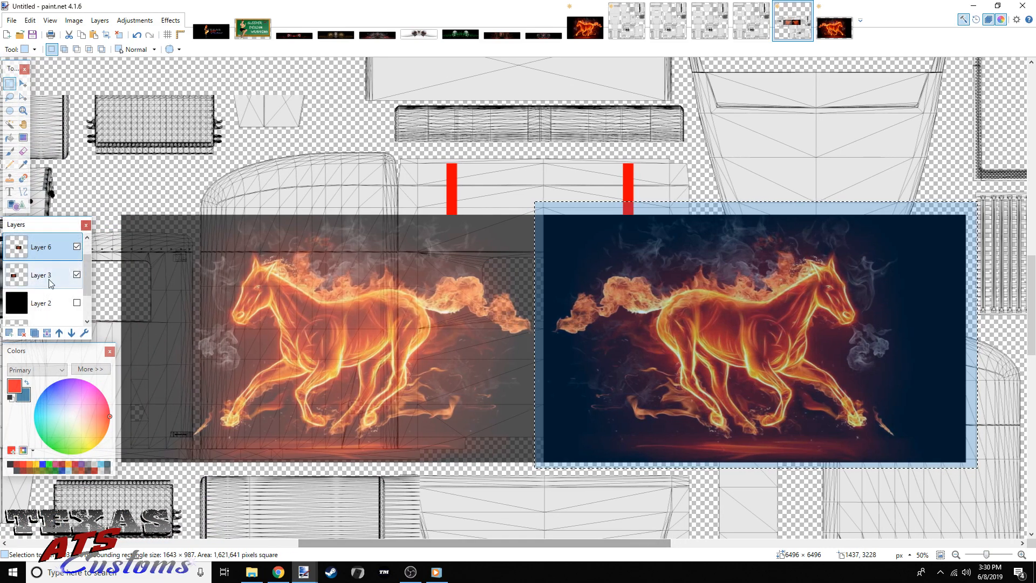
key("F4")
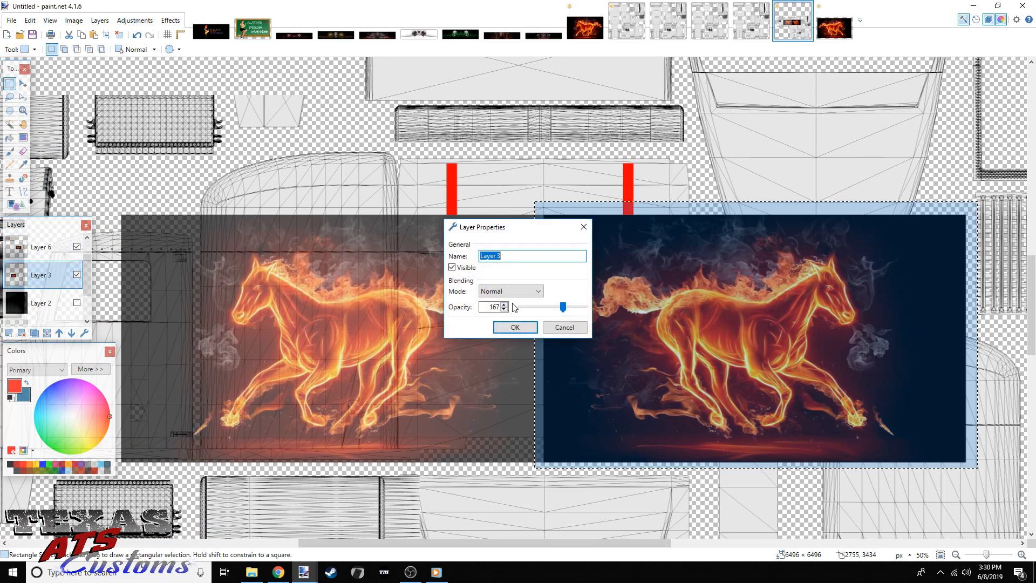
left_click(570, 328)
key("ctrl+d")
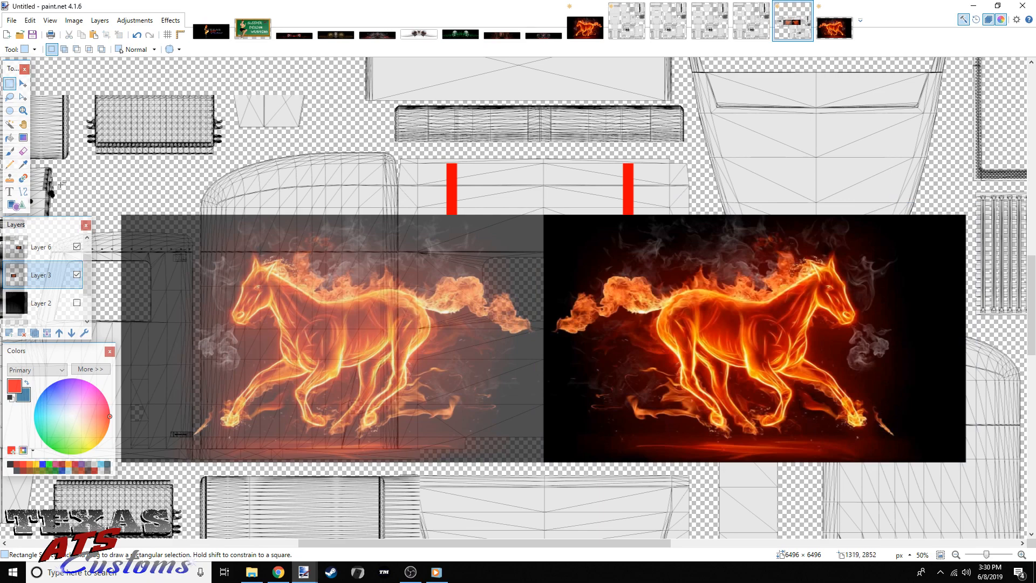
left_click(49, 244)
left_click(46, 333)
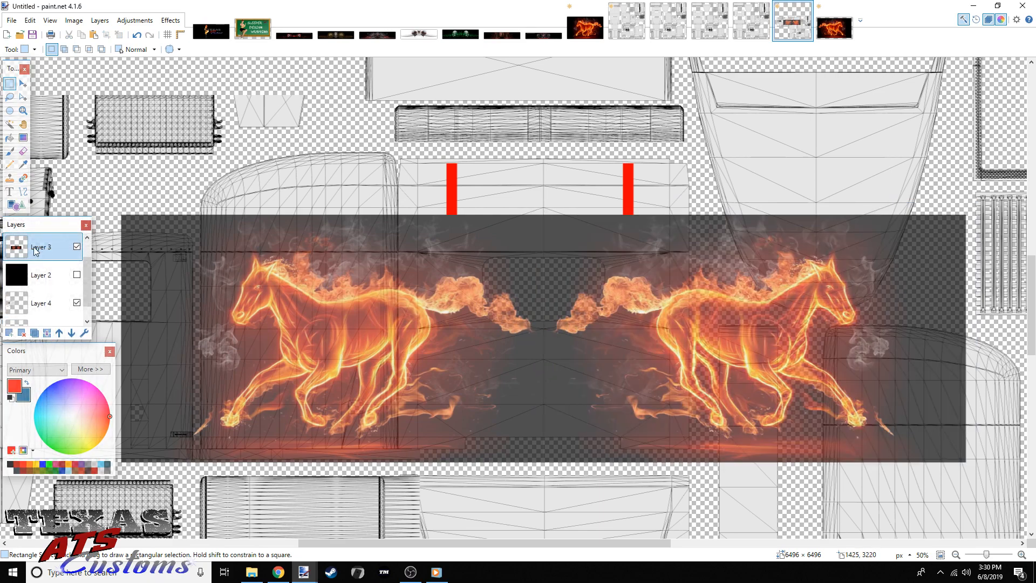
Raise the opacity of the merged horse layer, Layer 3, to the maximum
key("F4")
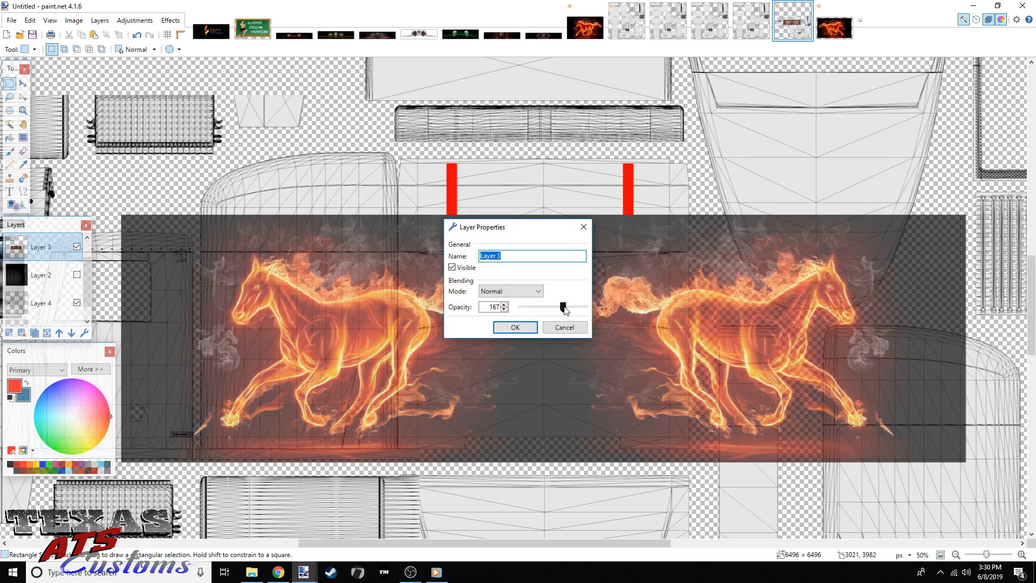
left_click_drag(565, 308, 611, 308)
left_click(516, 327)
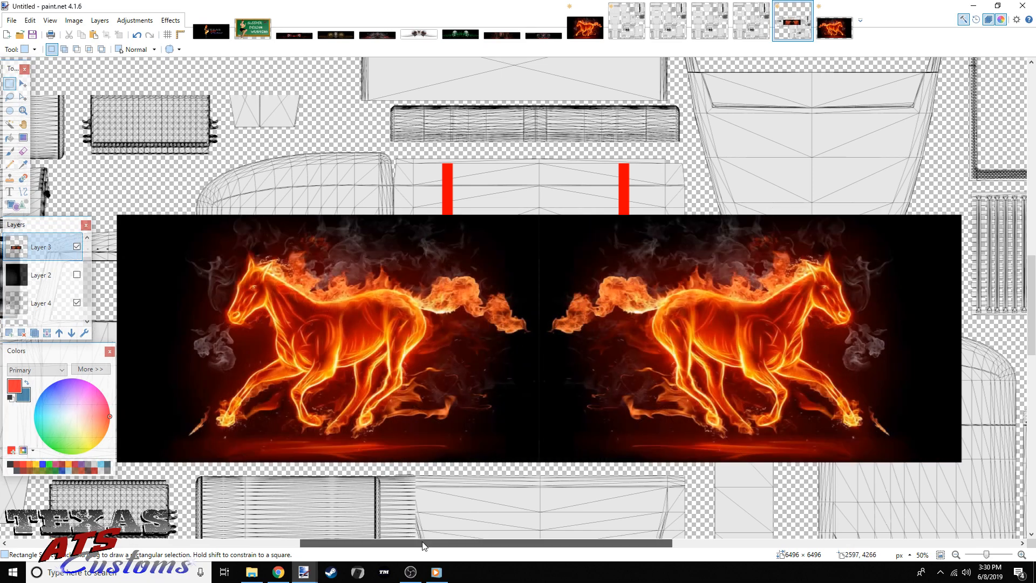
scroll(540, 303, "right", 3)
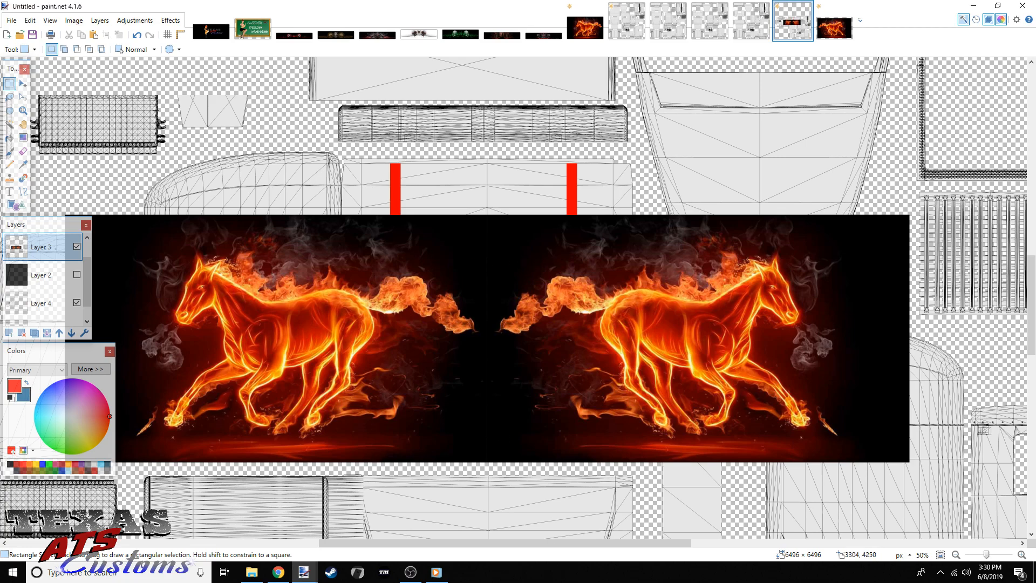
left_click_drag(561, 551, 534, 552)
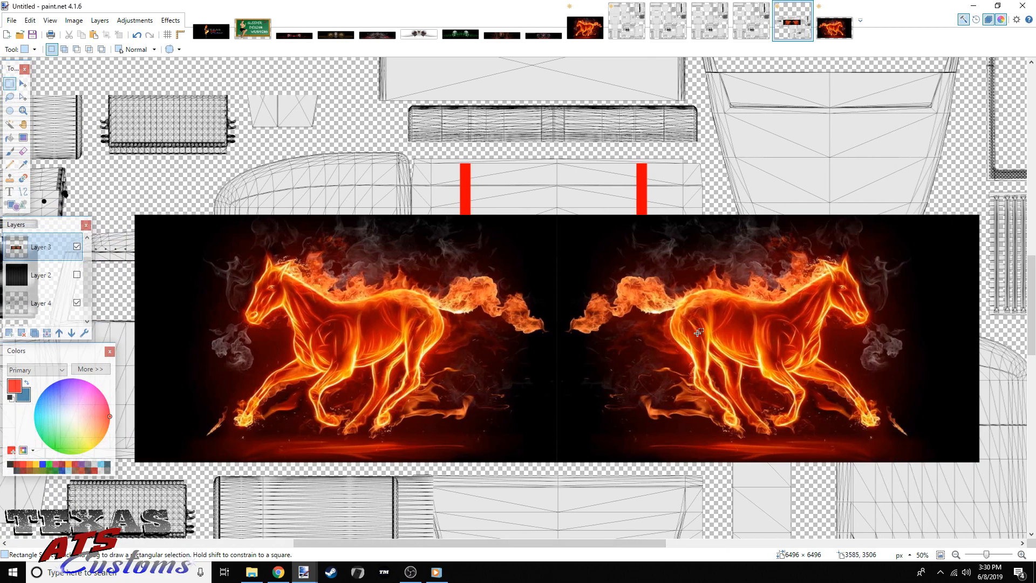
Look through the open wide skin artworks, including 379 Life Link Wide View and Blood Fusion Wide Shot Full, as layout examples
left_click_drag(986, 555, 982, 554)
left_click(300, 32)
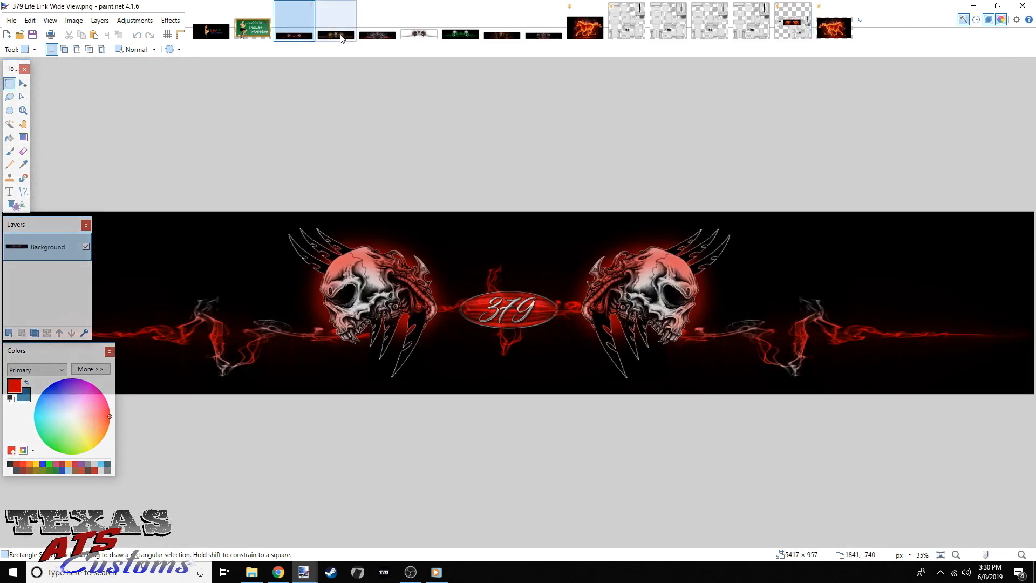
left_click(336, 32)
left_click(377, 32)
left_click_drag(987, 554, 983, 555)
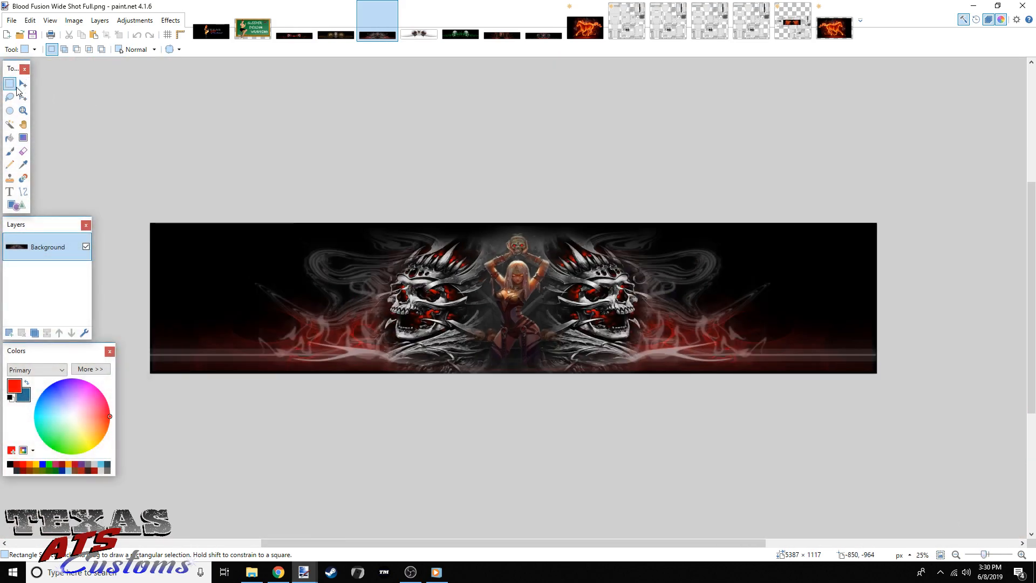
Try the whole Blood Fusion Wide Shot Full artwork as a new layer over the sleeper, with the horse layer hidden
left_click_drag(138, 173, 885, 380)
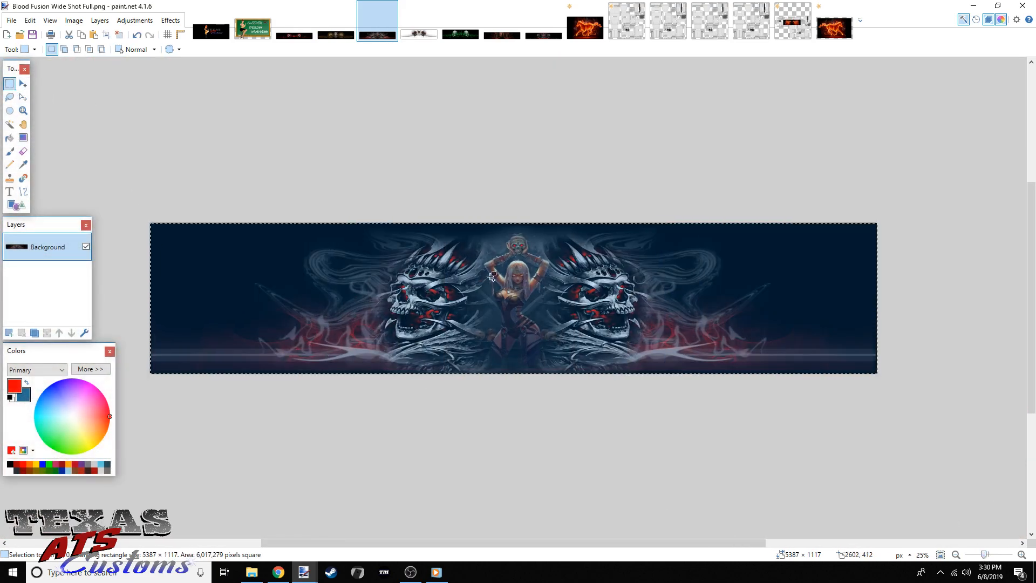
left_click(793, 22)
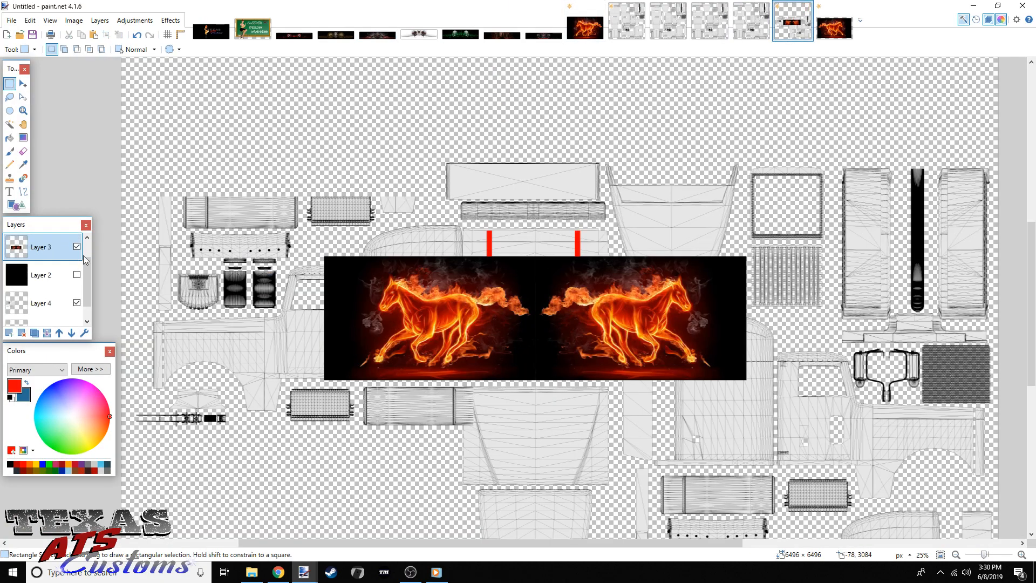
left_click(76, 247)
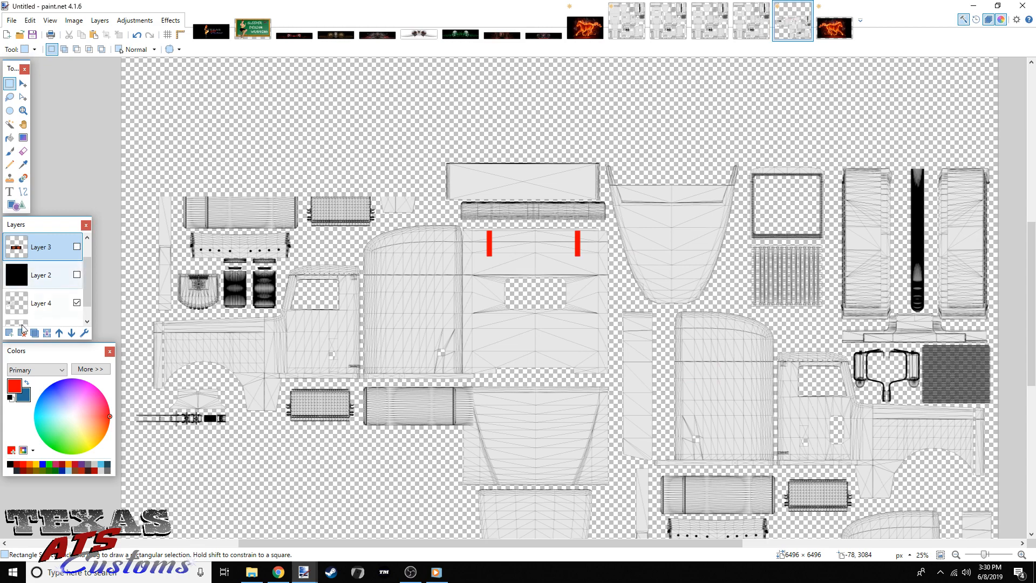
key("ctrl+shift+v")
left_click_drag(484, 240, 502, 332)
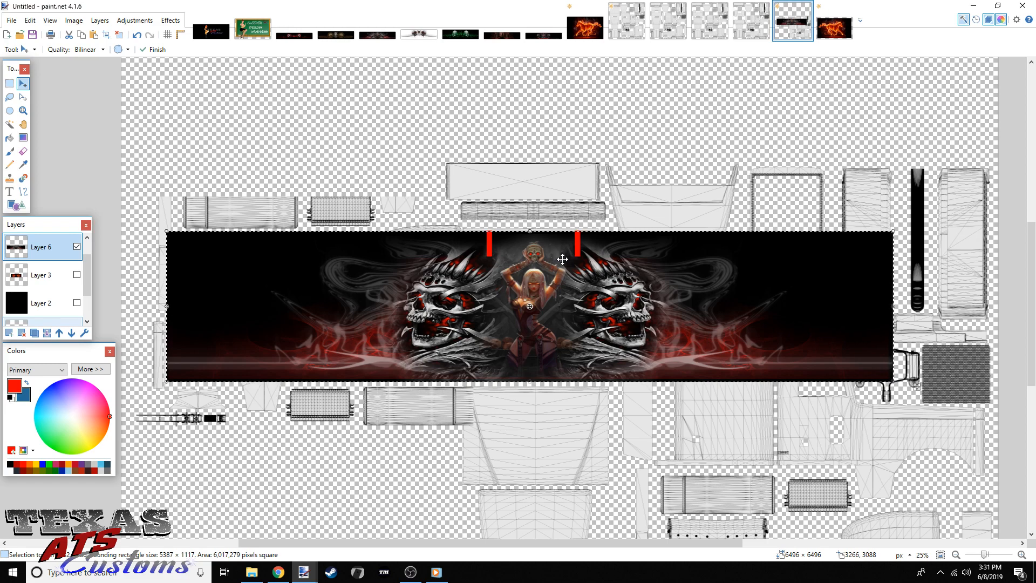
key("ctrl+z")
left_click(77, 275)
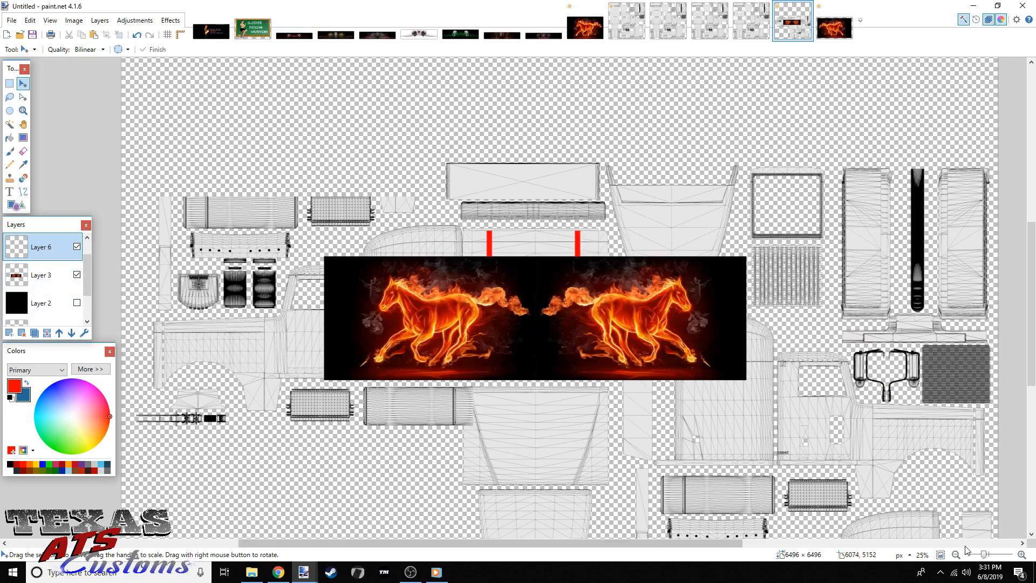
Delete the empty Layer 6 and the red guide bars' Layer 5, keeping the horse image on Layer 3
left_click_drag(984, 554, 990, 554)
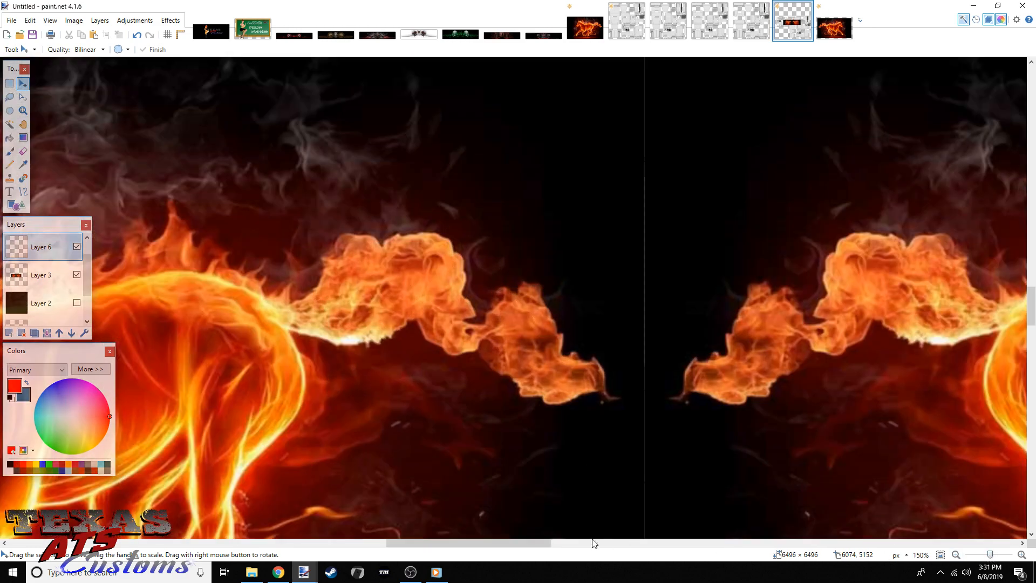
left_click_drag(537, 544, 502, 544)
scroll(458, 451, "up", 3)
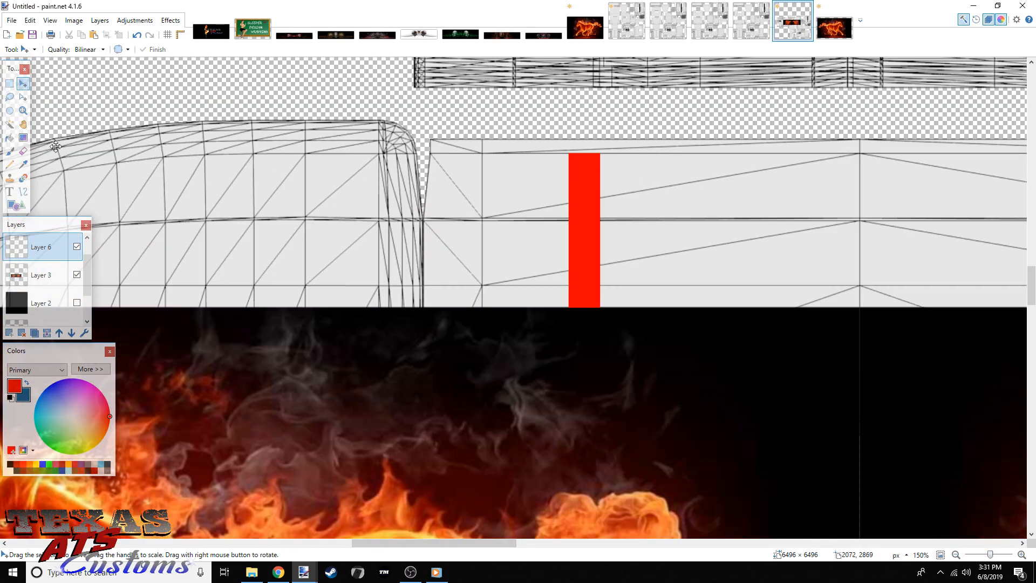
left_click(9, 83)
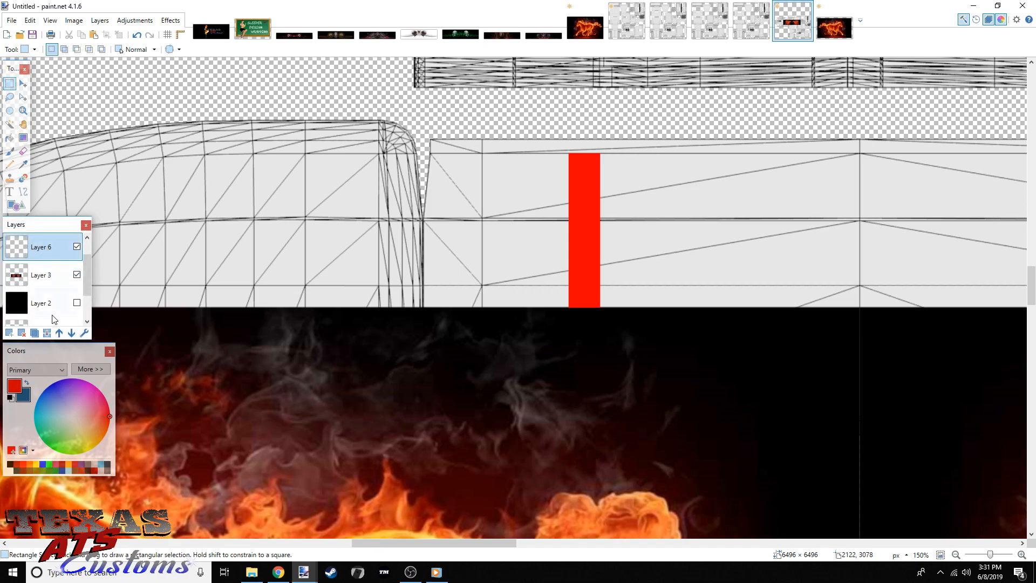
left_click(22, 332)
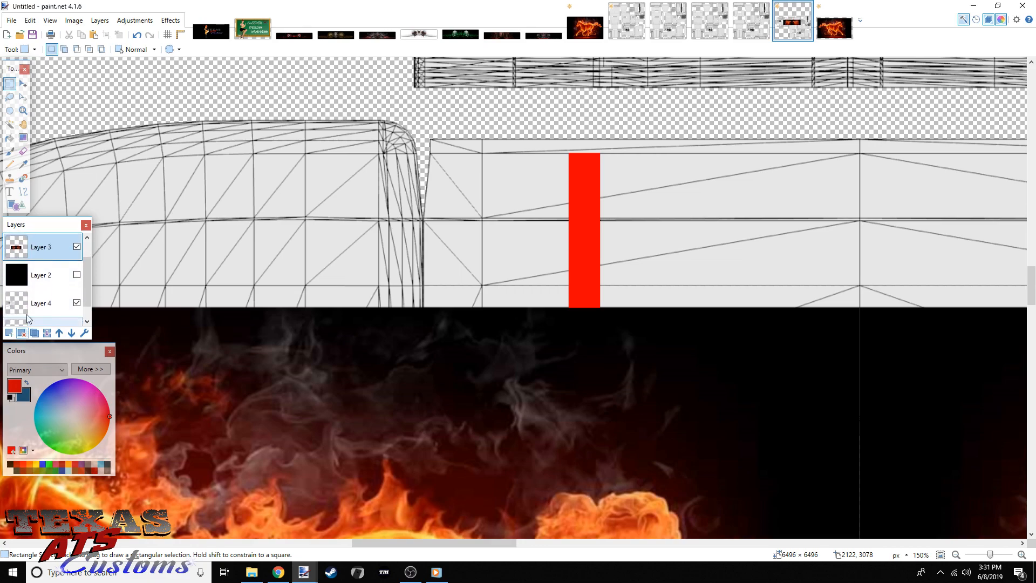
key("ctrl+shift+n")
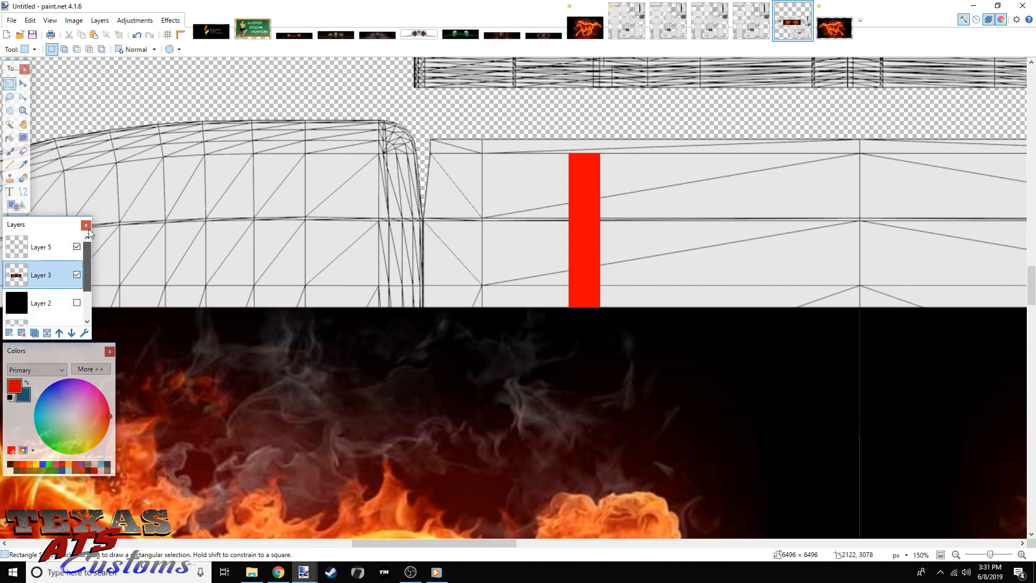
left_click(21, 333)
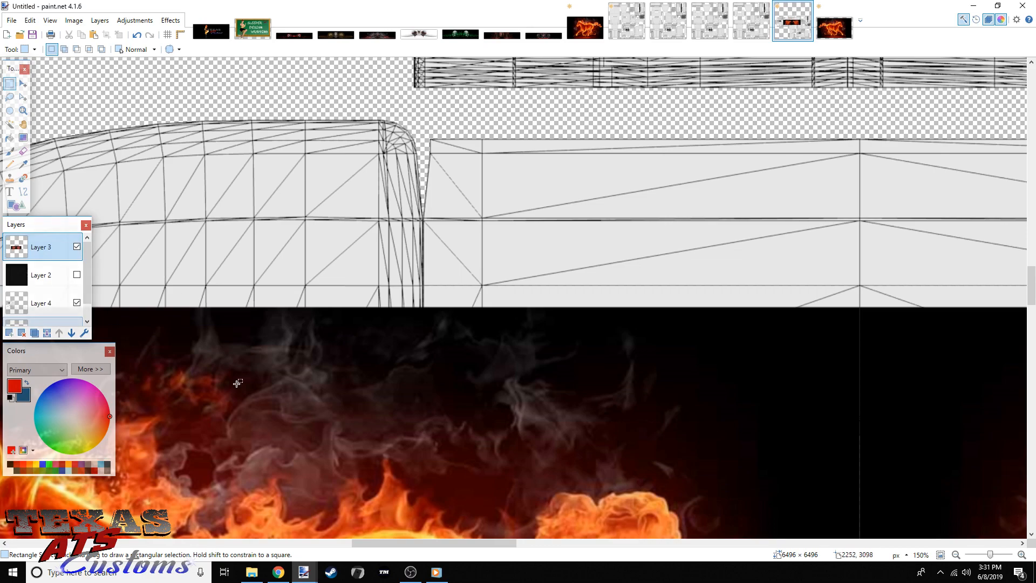
On Layer 3, draw a thin black rectangle about 87 pixels wide across the gap between the left sleeper side and back panel
left_click_drag(477, 544, 452, 545)
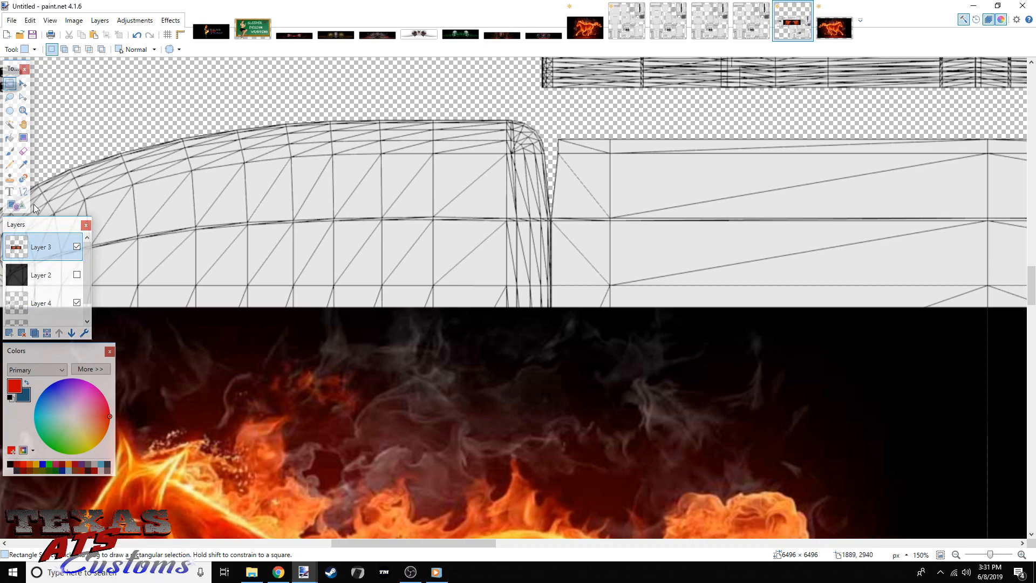
left_click(16, 206)
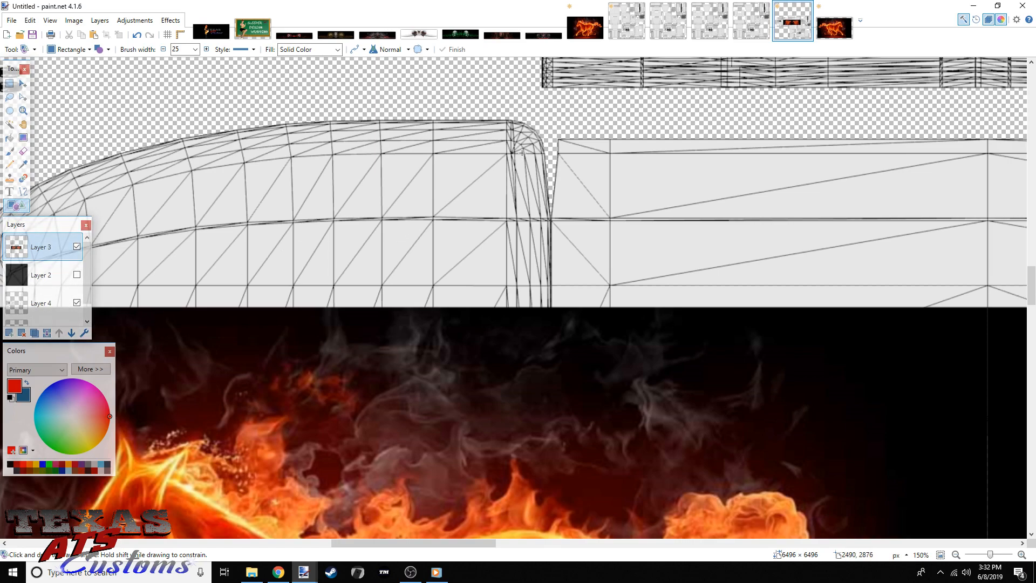
left_click_drag(520, 154, 590, 156)
key("Return")
left_click(137, 35)
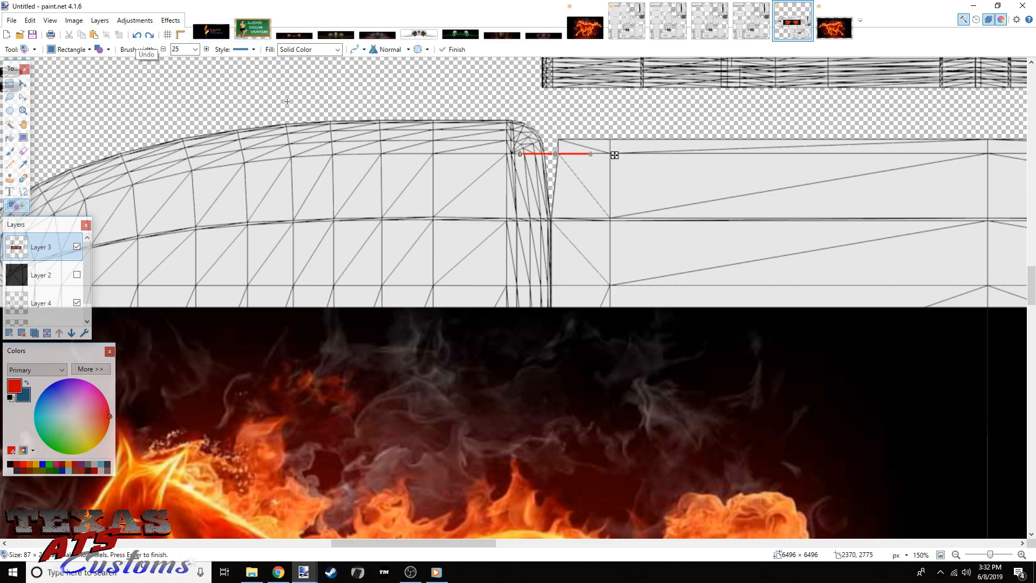
left_click(10, 464)
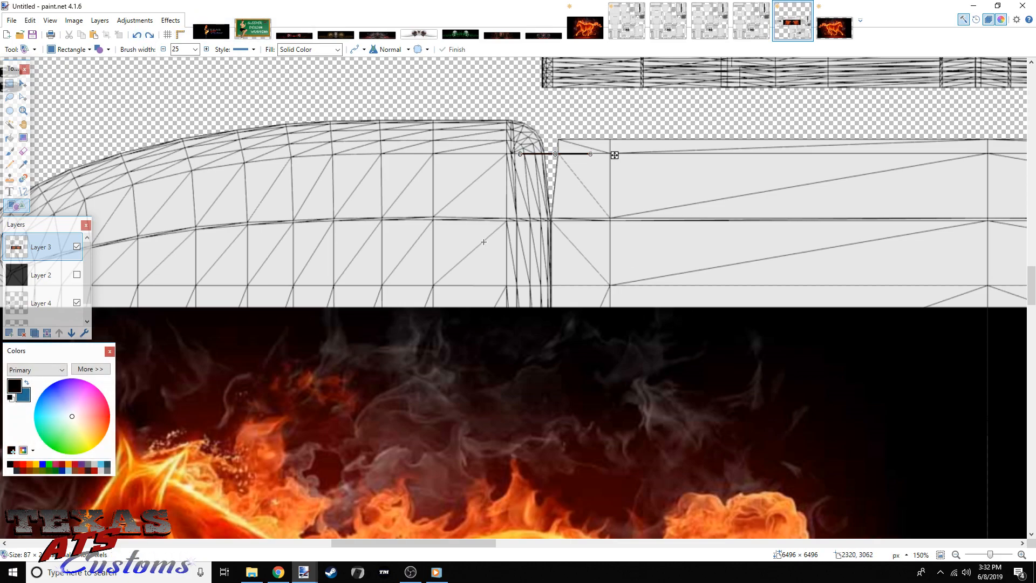
Try a taller version of the black rectangle over the gap beside the back panel
scroll(712, 398, "down", 3)
scroll(715, 399, "up", 3)
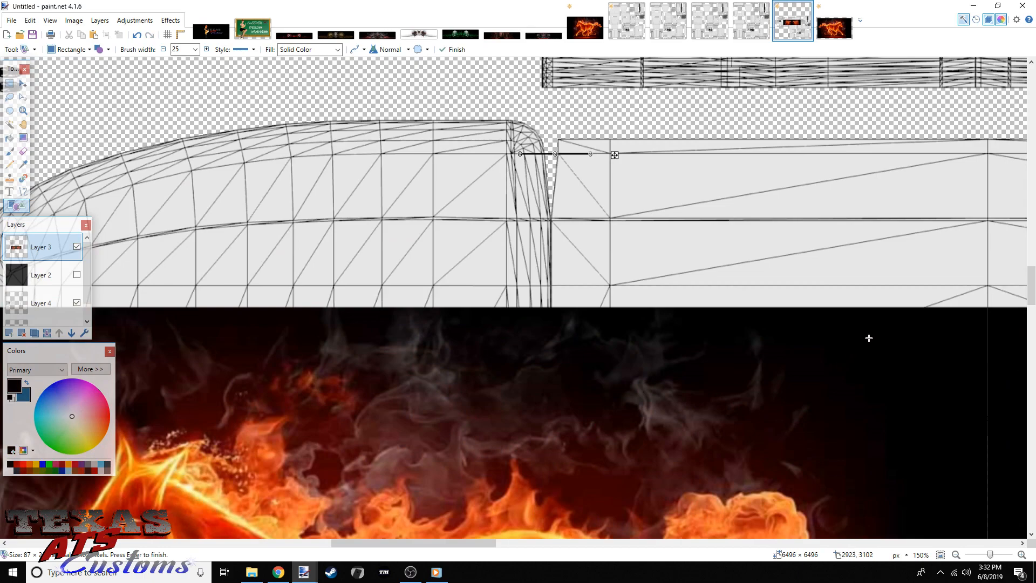
scroll(664, 281, "up", 1)
left_click_drag(991, 555, 993, 555)
scroll(781, 411, "up", 1)
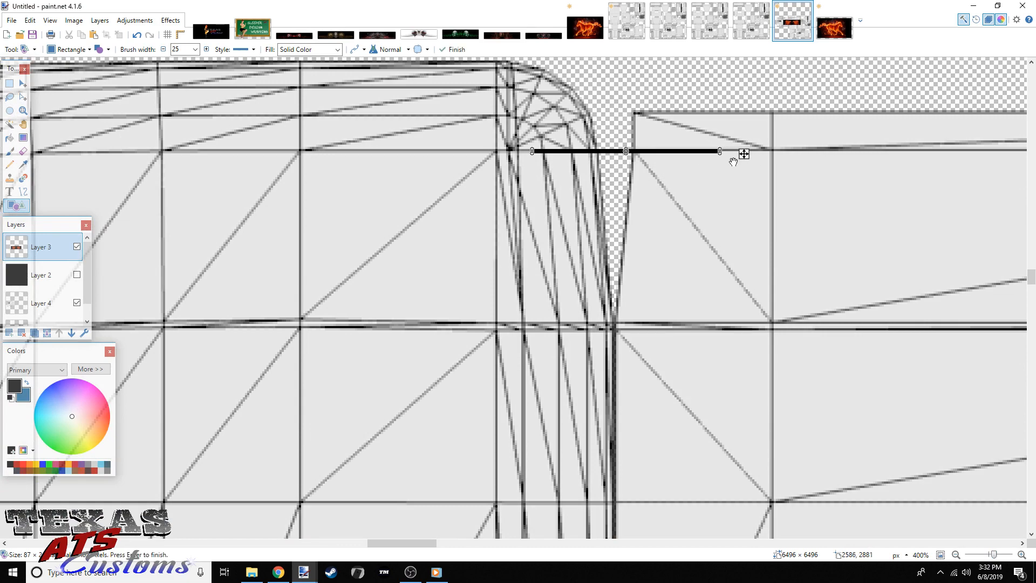
left_click_drag(626, 151, 636, 199)
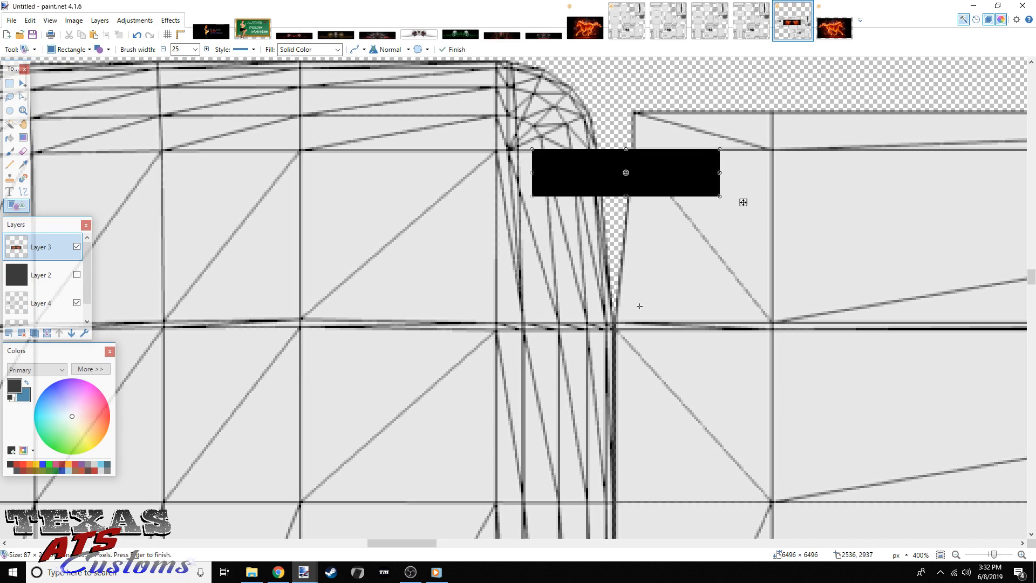
scroll(658, 376, "down", 2)
scroll(615, 289, "up", 3)
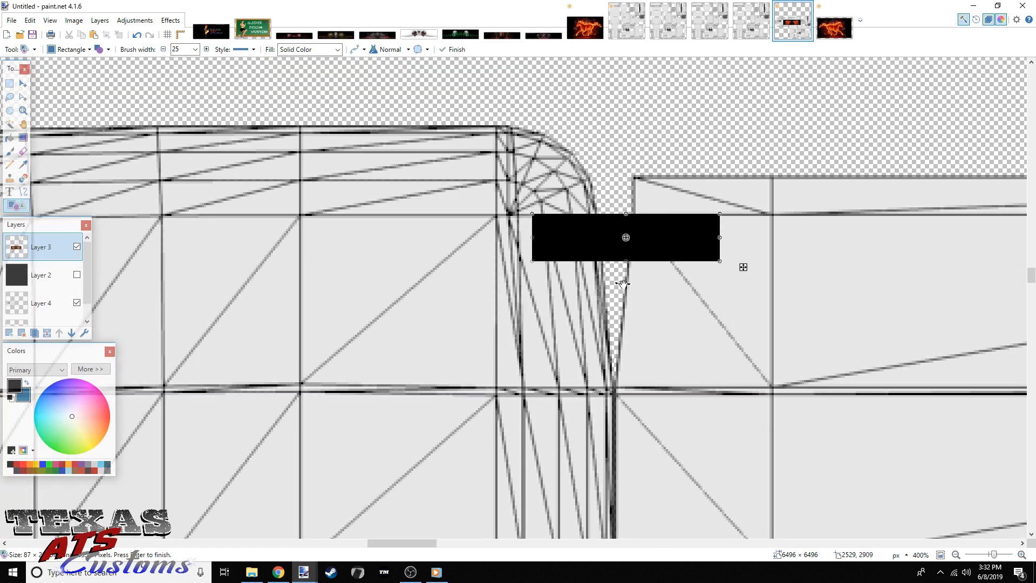
Thin the black rectangle to a narrow bar and align it with the horizontal template line crossing the gap
left_click_drag(625, 260, 626, 217)
key("Return")
left_click_drag(741, 223, 742, 222)
scroll(737, 329, "down", 2)
scroll(703, 361, "up", 2)
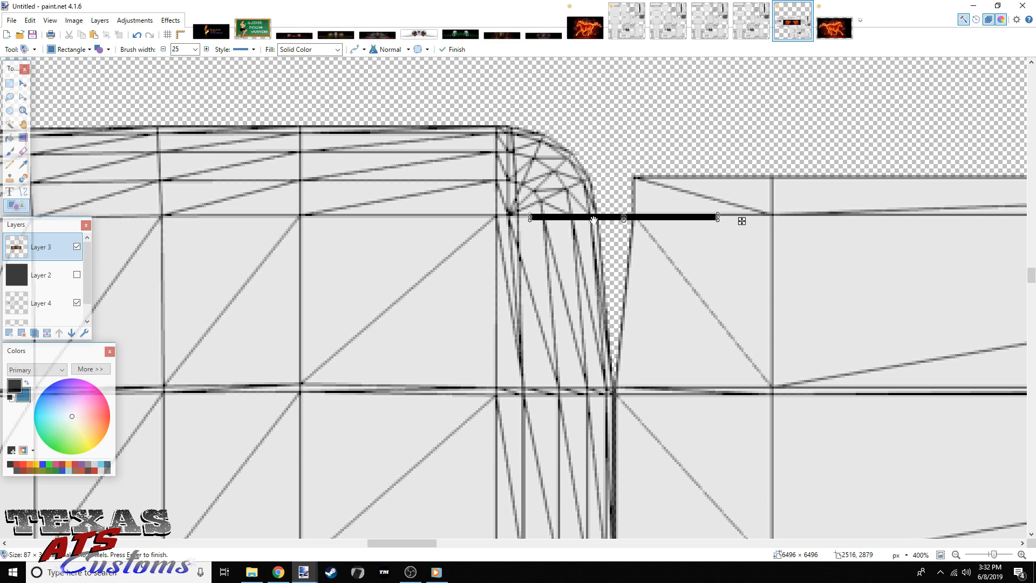
key("s")
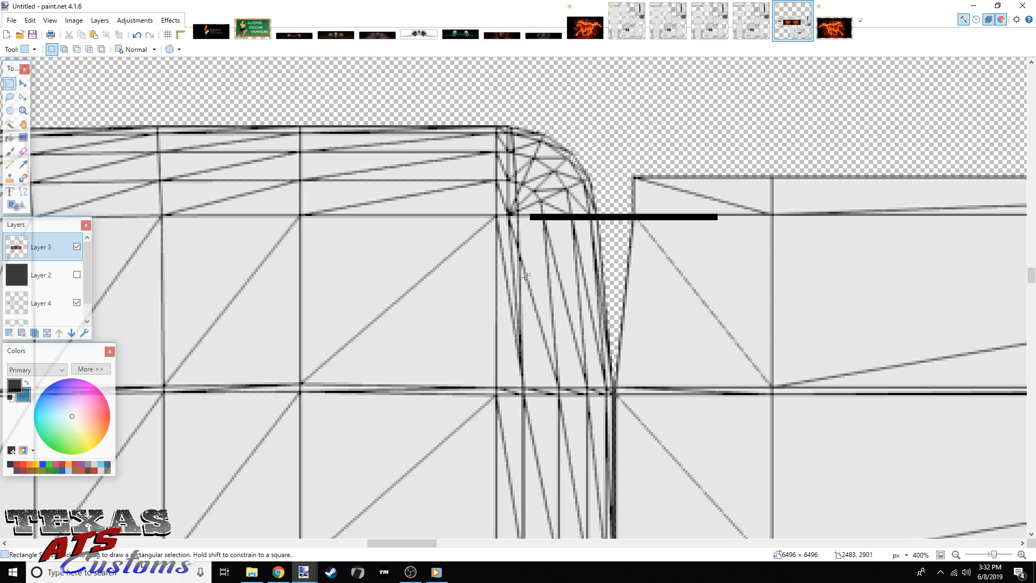
Place a copy of the black alignment bar at the same height across the back panel's right edge
scroll(521, 257, "down", 3)
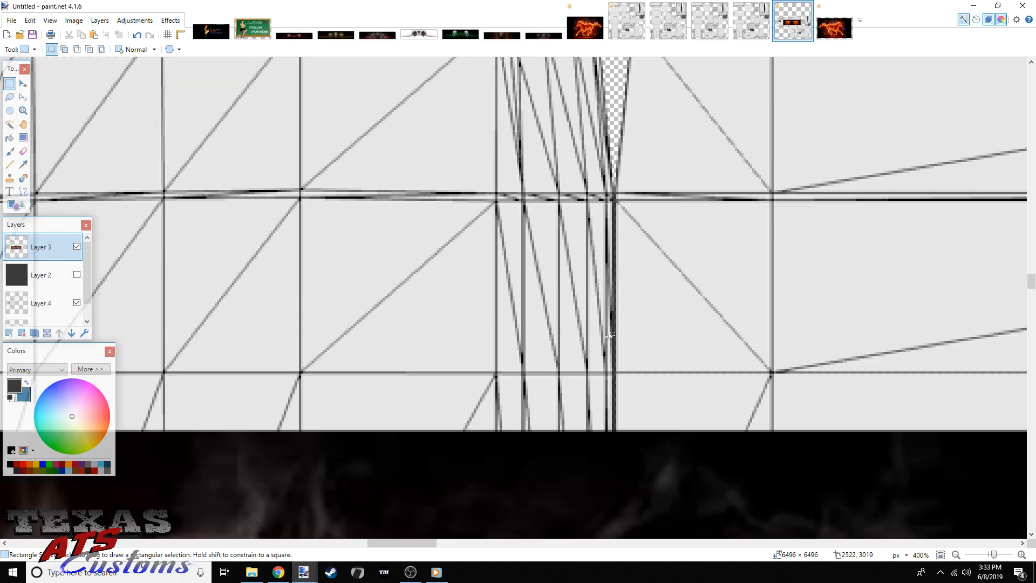
scroll(621, 262, "up", 3)
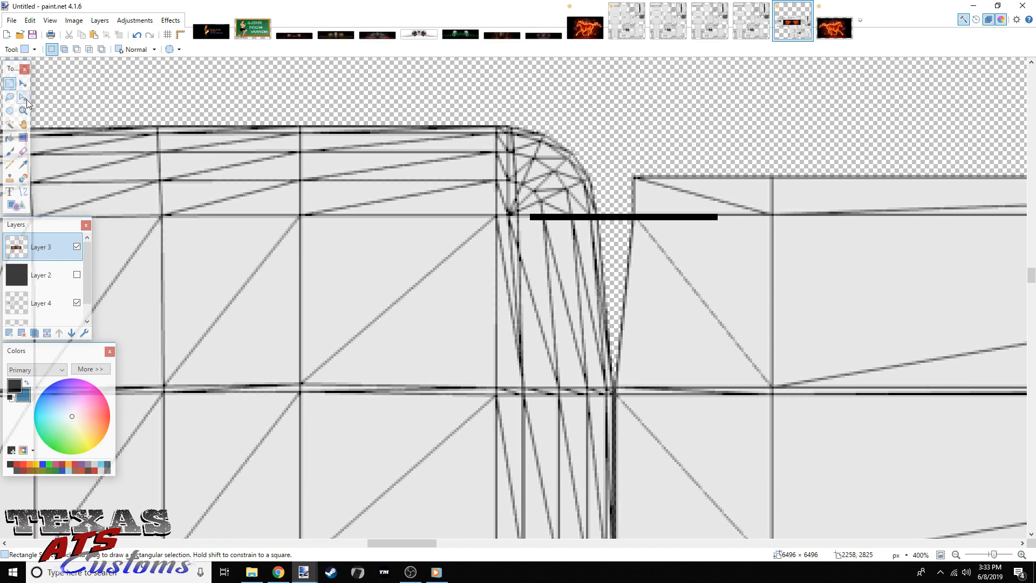
left_click_drag(516, 199, 702, 244)
key("m")
left_click(9, 83)
left_click(446, 214)
scroll(584, 210, "down", 1)
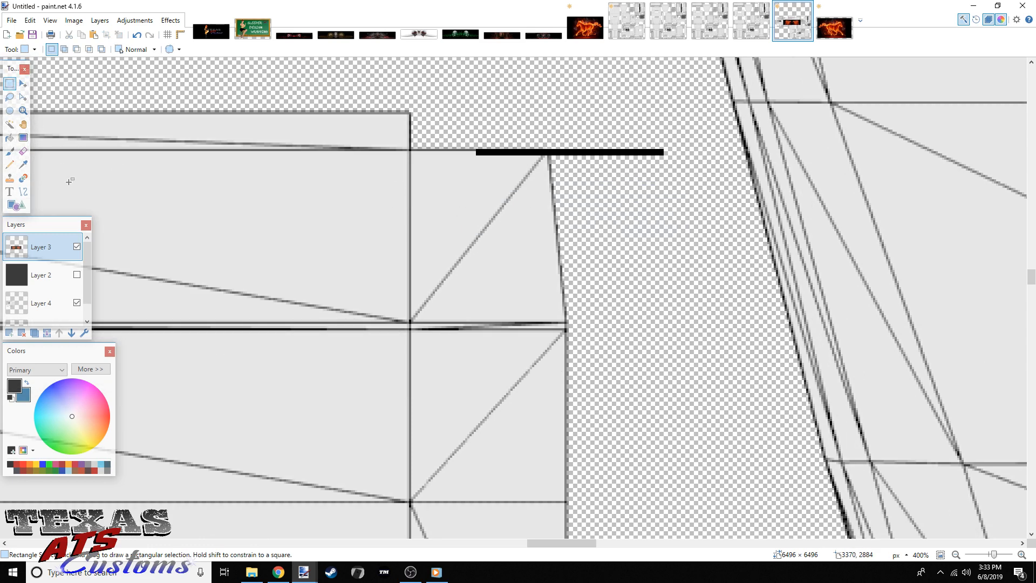
Lower the opacity of the horse layer, Layer 3, to 131
left_click_drag(993, 555, 988, 562)
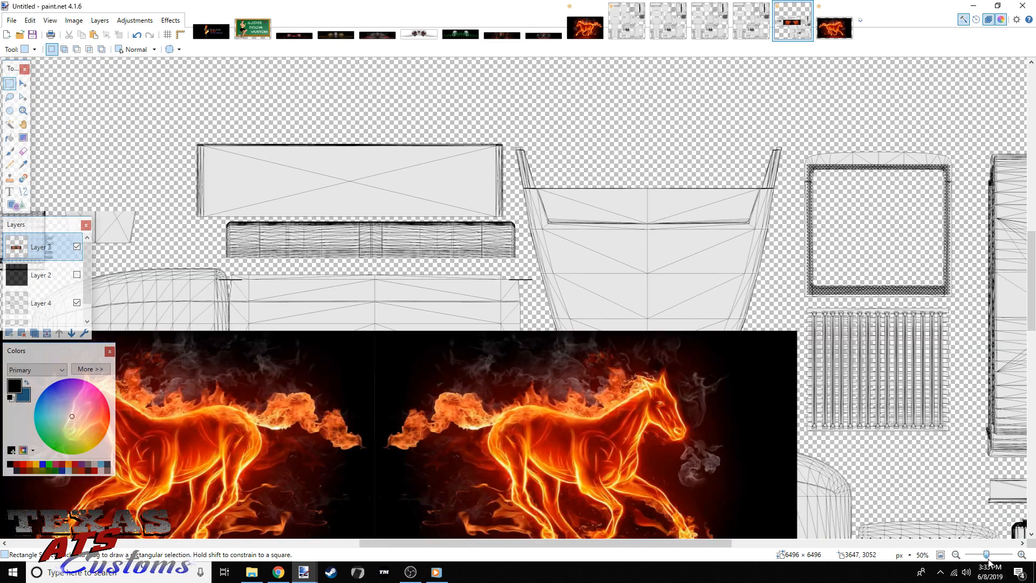
left_click_drag(695, 540, 601, 518)
scroll(601, 518, "down", 2)
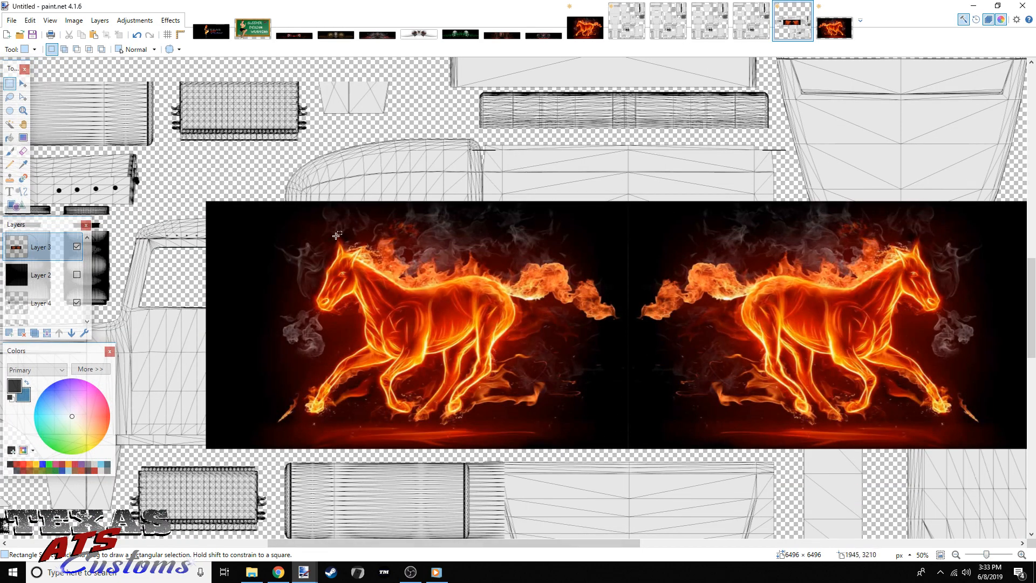
left_click_drag(526, 543, 563, 543)
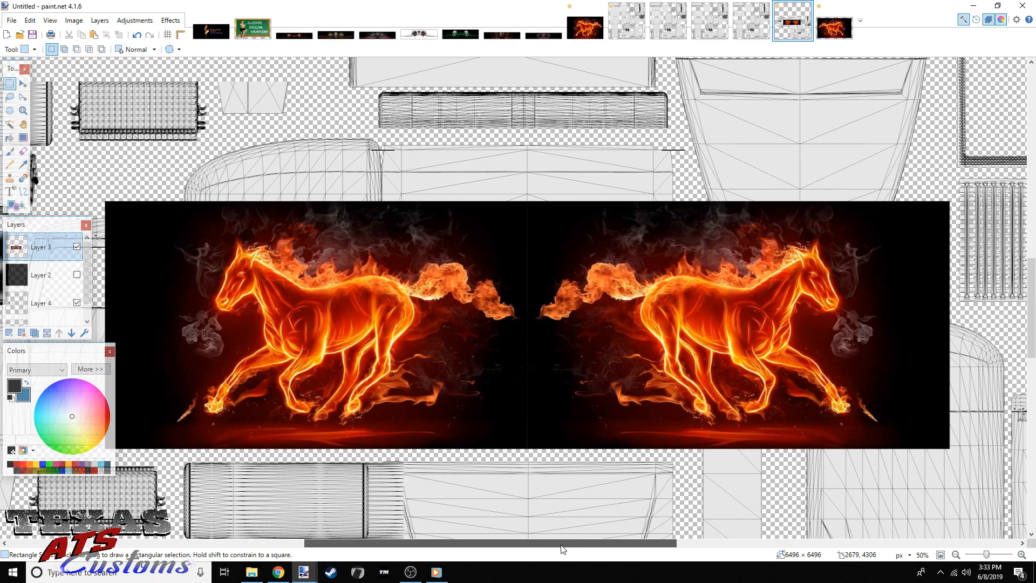
left_click_drag(990, 557, 985, 558)
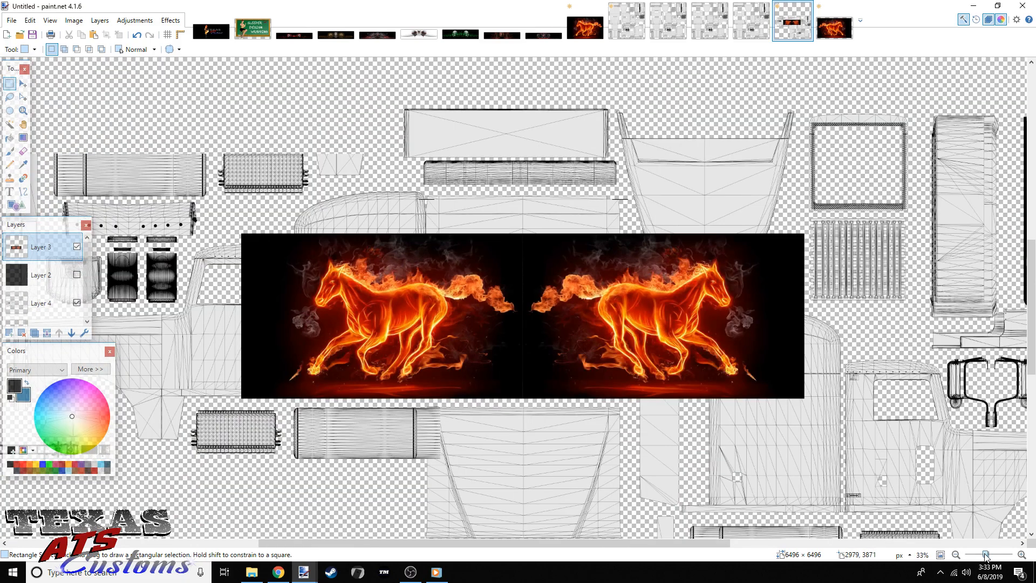
key("F4")
left_click_drag(585, 306, 557, 315)
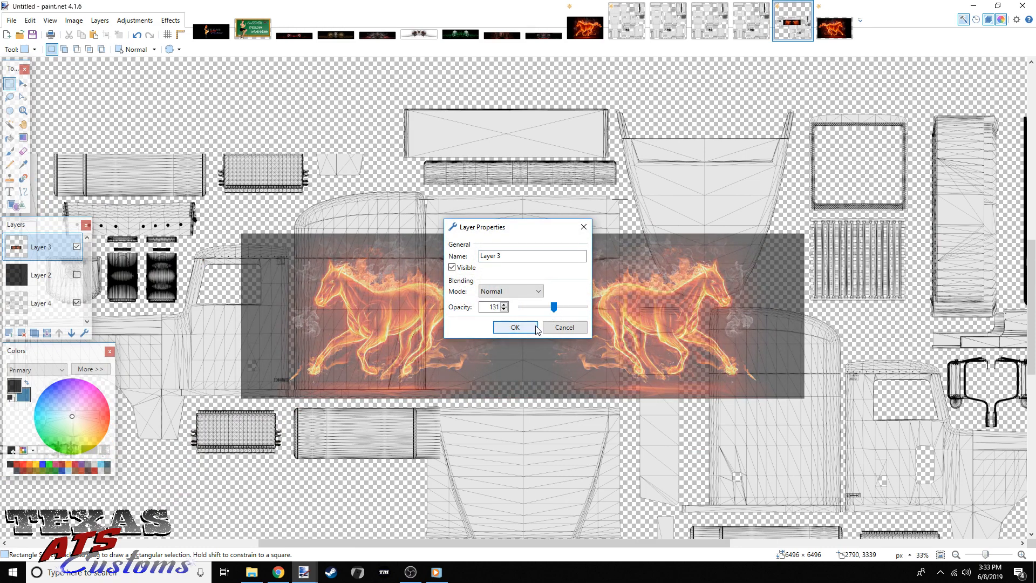
left_click(515, 327)
Try a rectangular selection about 22 × 193 pixels starting at the back panel's right edge, then clear it
left_click_drag(682, 545, 707, 543)
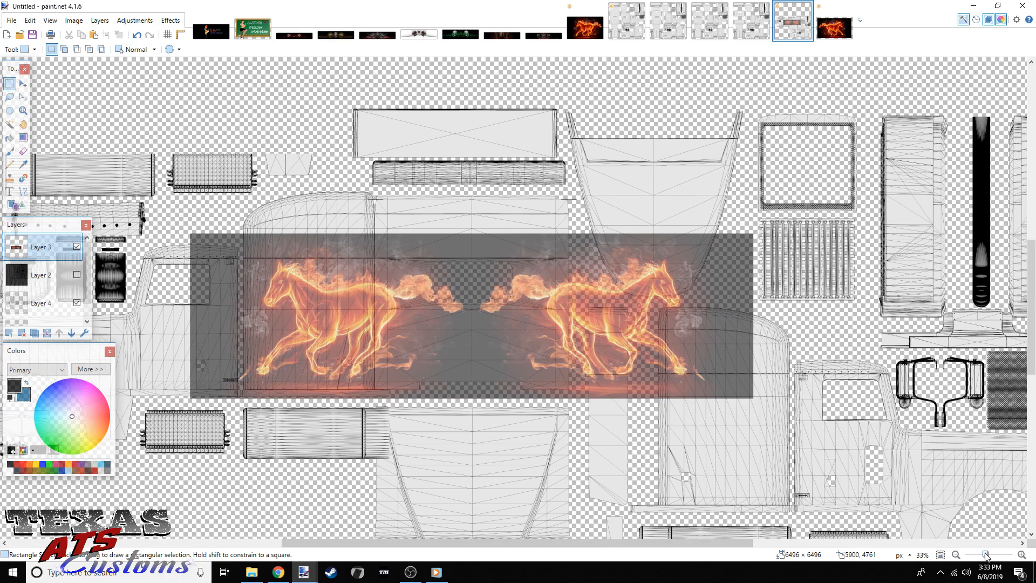
left_click_drag(986, 555, 992, 554)
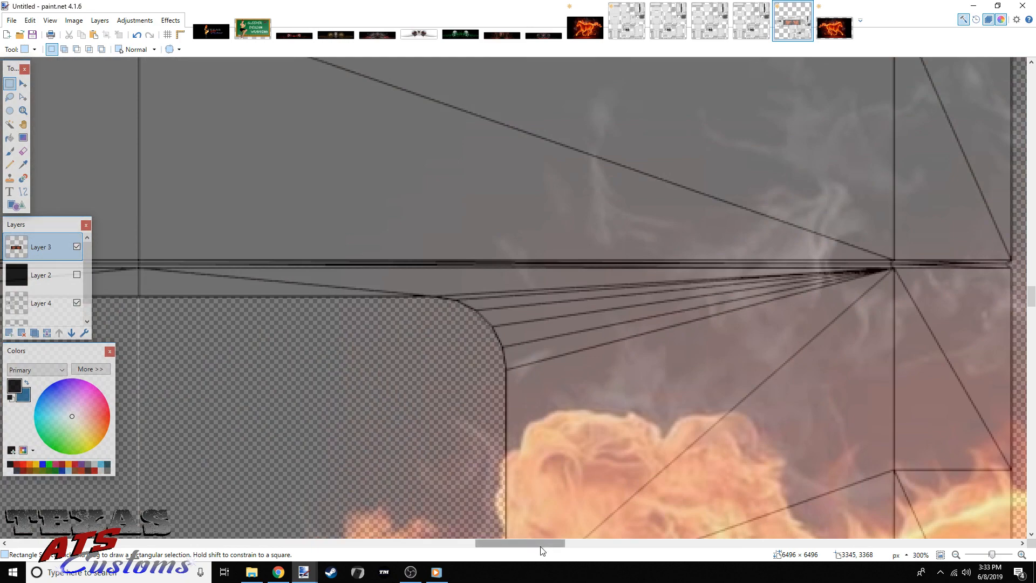
left_click_drag(542, 543, 583, 542)
scroll(557, 475, "up", 2)
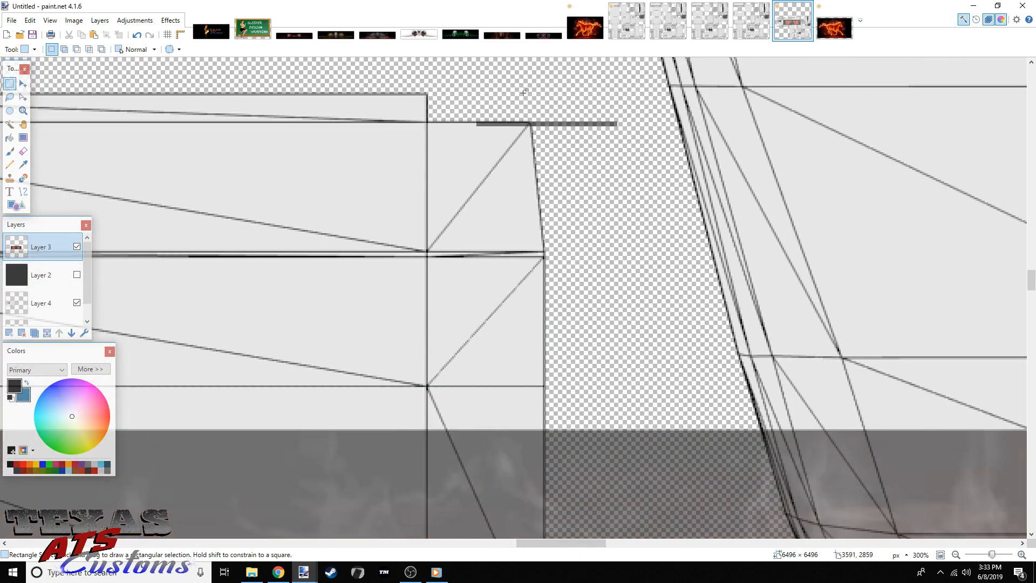
scroll(554, 109, "down", 1)
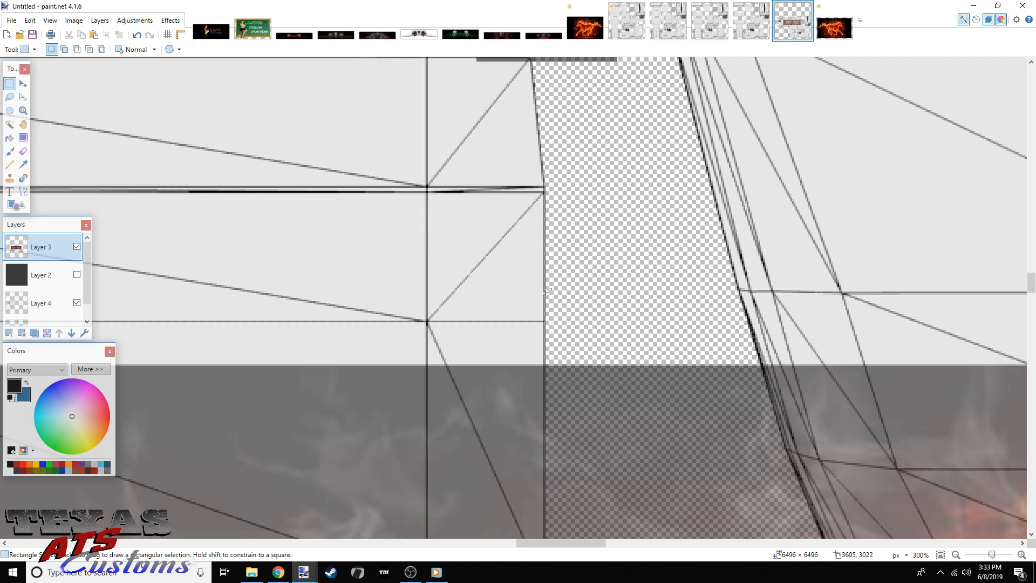
scroll(549, 304, "up", 3)
scroll(566, 245, "down", 1)
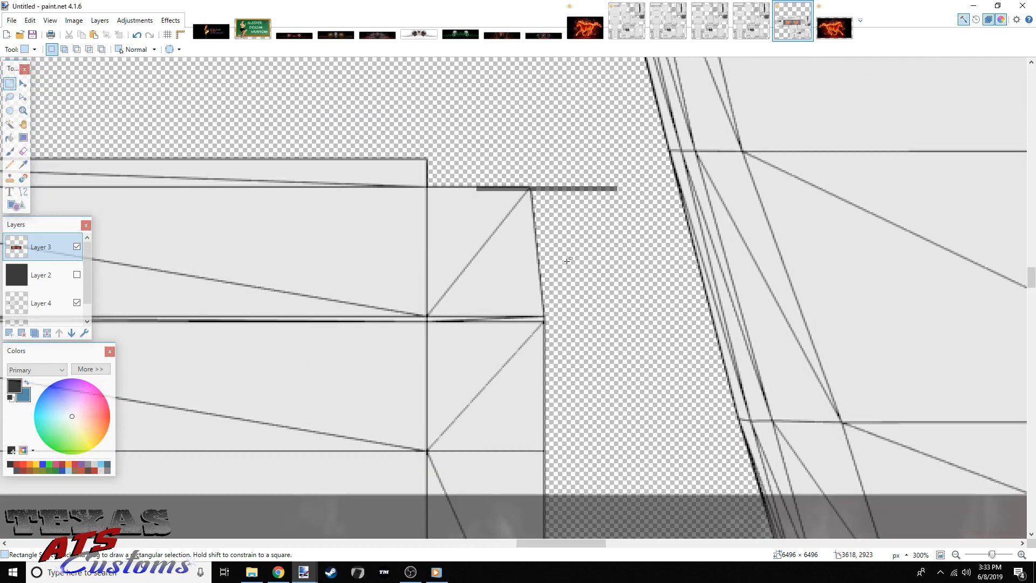
left_click_drag(540, 144, 615, 410)
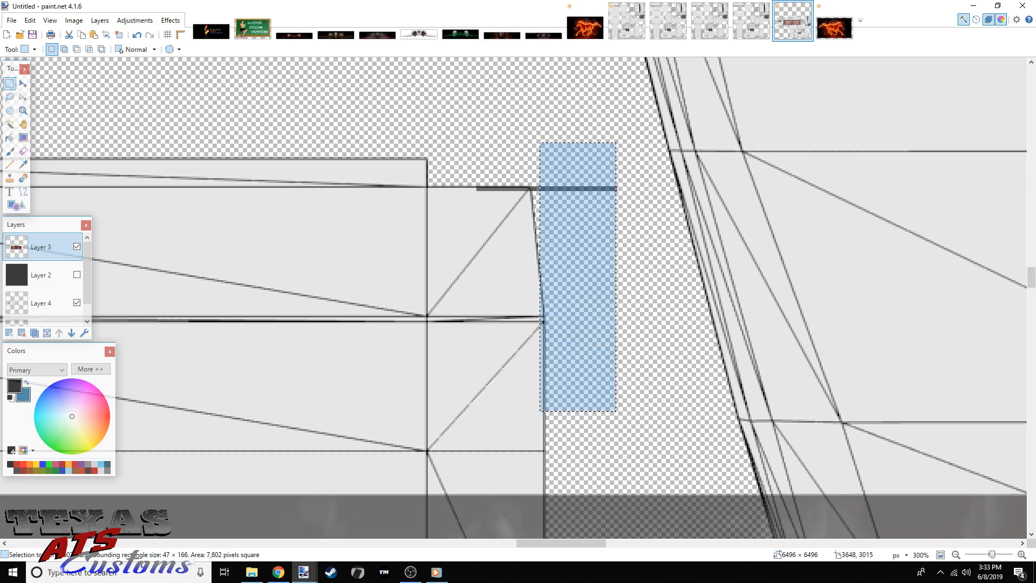
left_click_drag(544, 131, 579, 444)
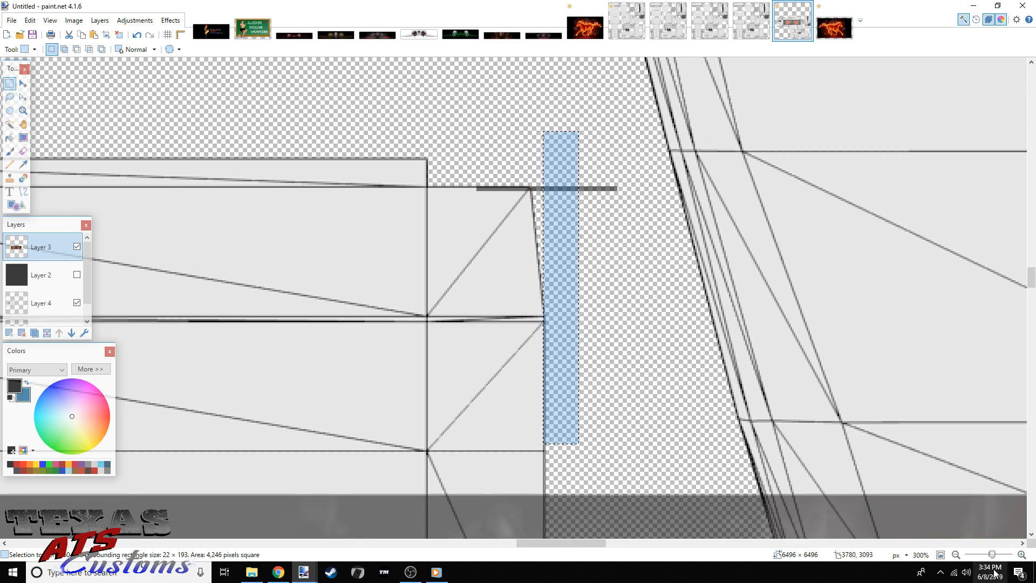
left_click_drag(994, 557, 998, 557)
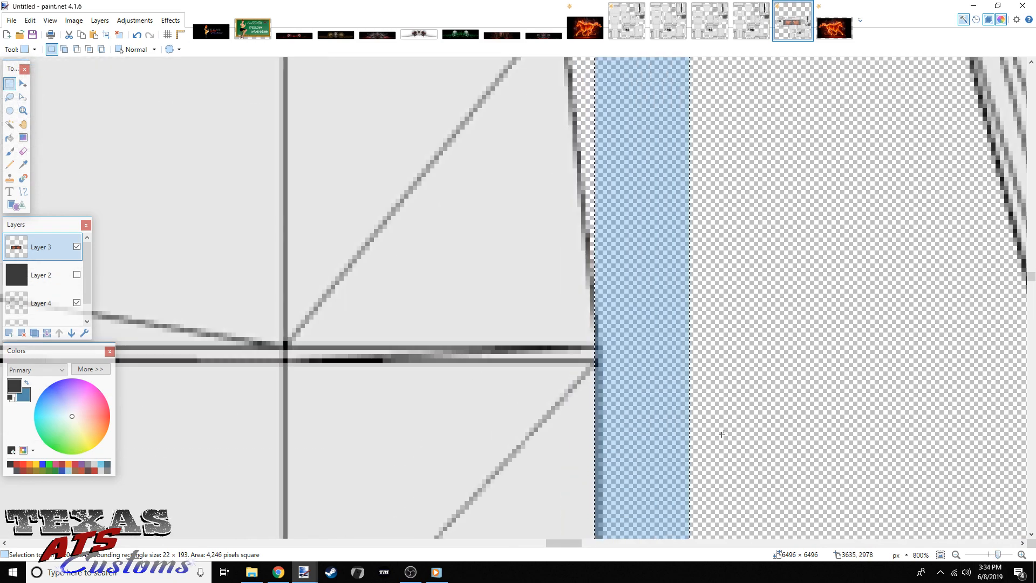
left_click(396, 240)
Draw a small solid blue rectangle about 22 pixels wide outward from the back panel's right edge as a selection marker
left_click(16, 205)
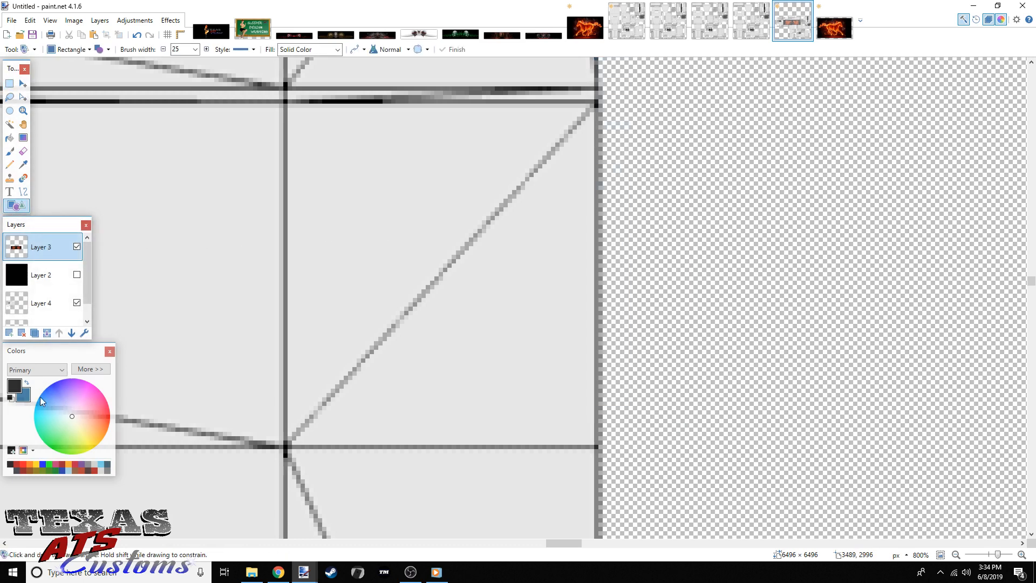
left_click(10, 464)
left_click(43, 463)
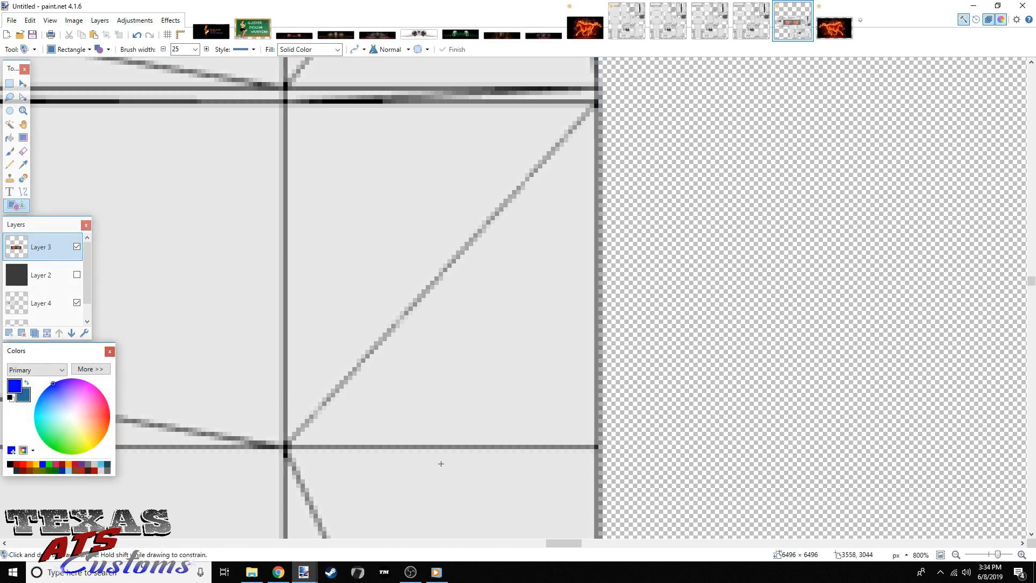
left_click_drag(594, 358, 688, 390)
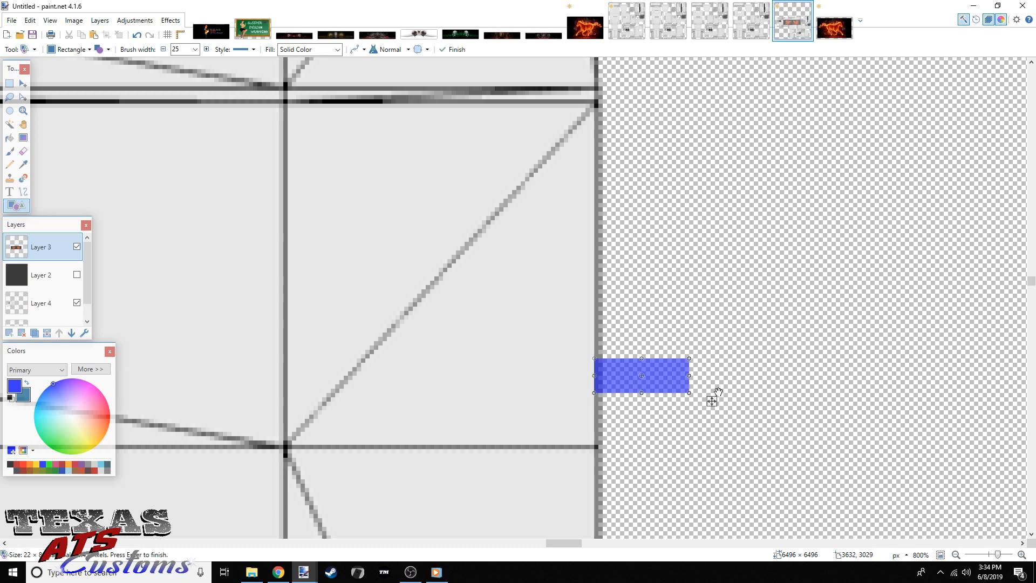
key("Return")
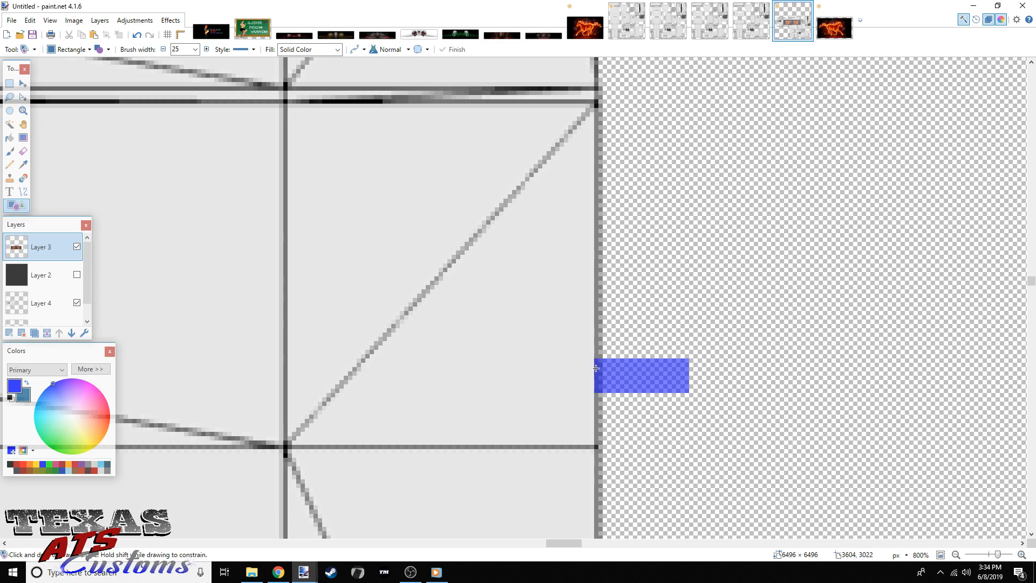
Try selecting from the blue marker's inner end outward, with a selection about 20 × 65 pixels
key("s")
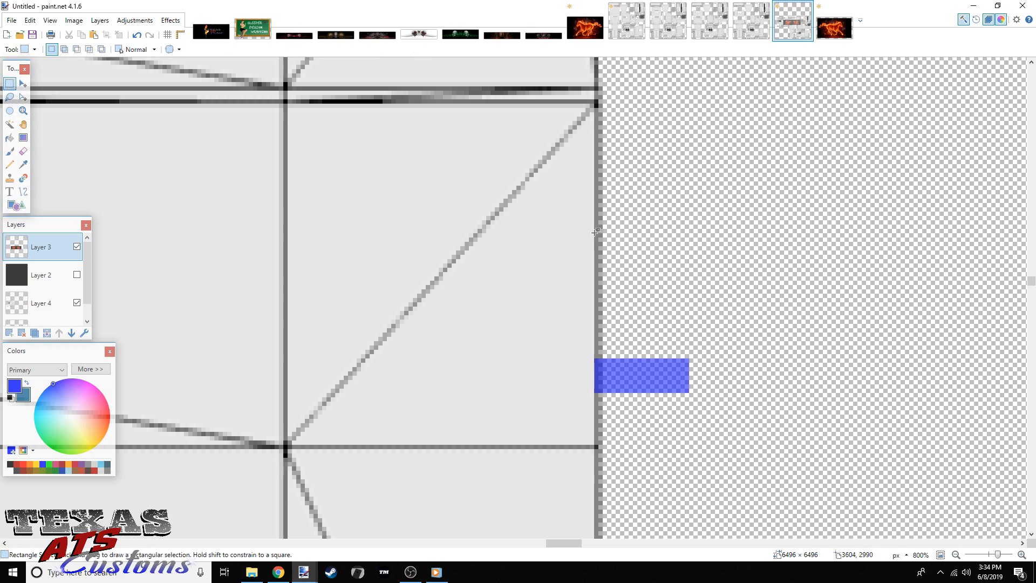
left_click_drag(594, 232, 669, 425)
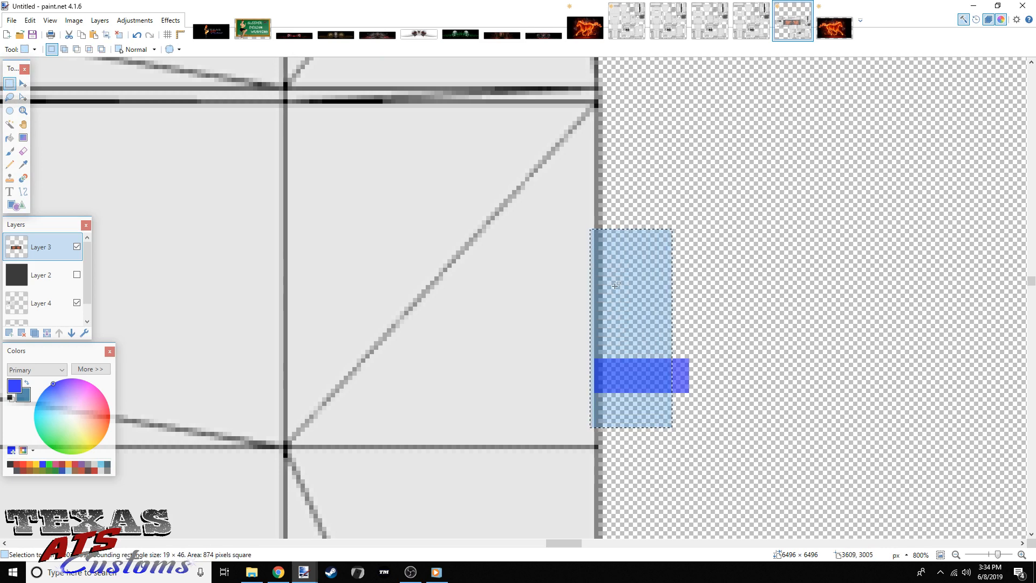
left_click_drag(595, 212, 678, 493)
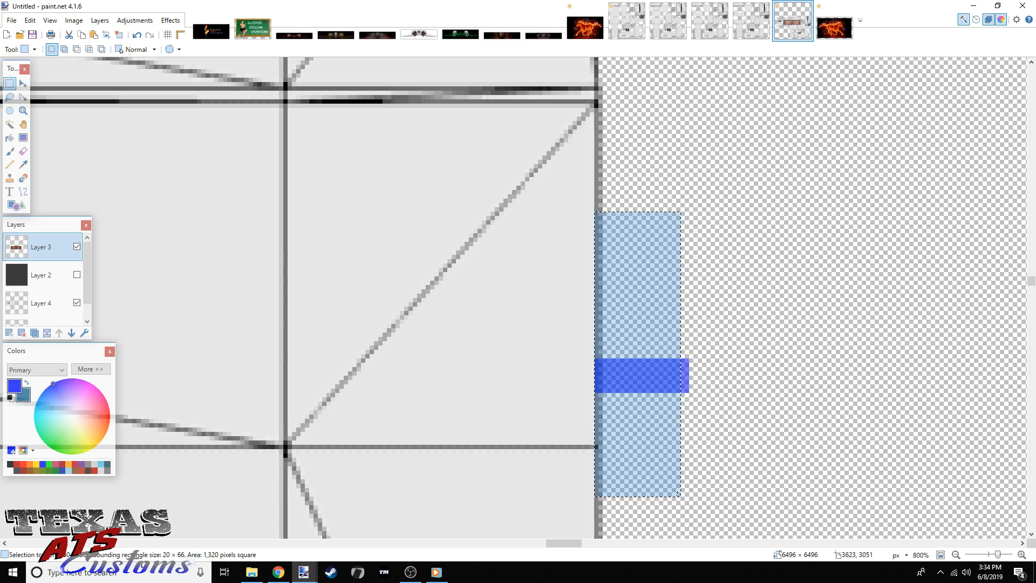
left_click_drag(677, 493, 677, 489)
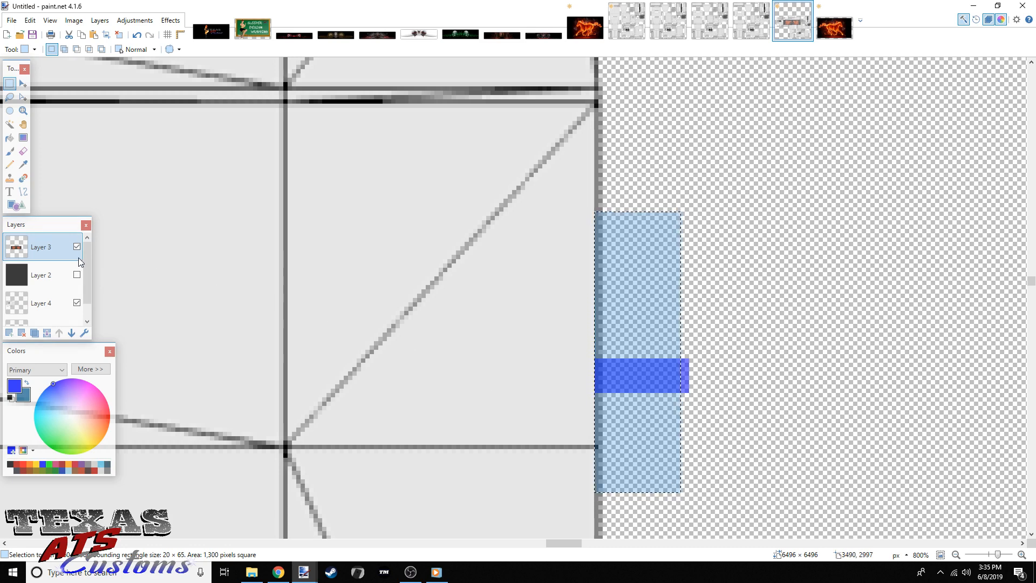
Select the blue marker with a rectangle about 41 × 24 pixels and delete it, clearing the selection
left_click(9, 83)
left_click_drag(568, 337, 745, 441)
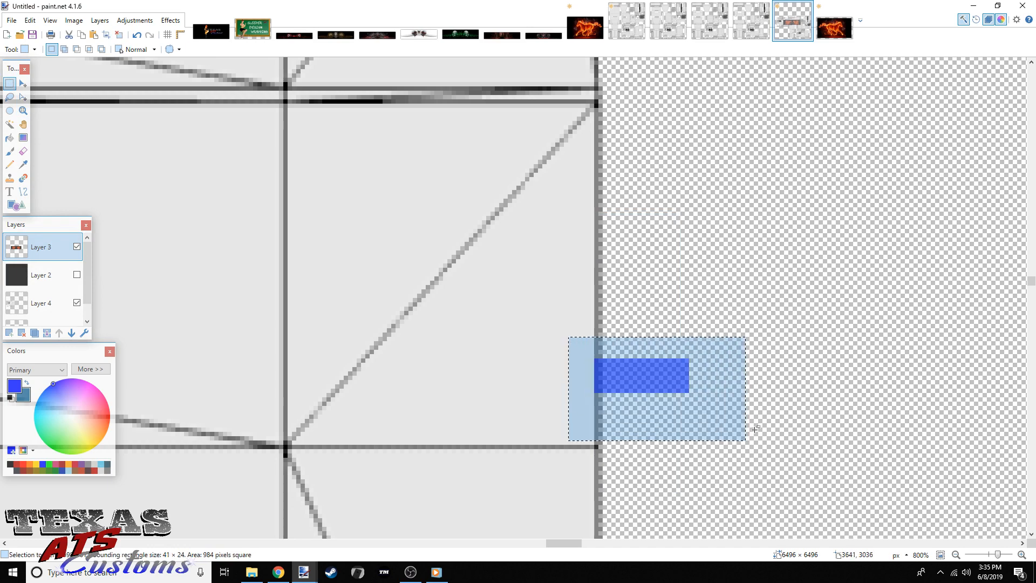
key("End")
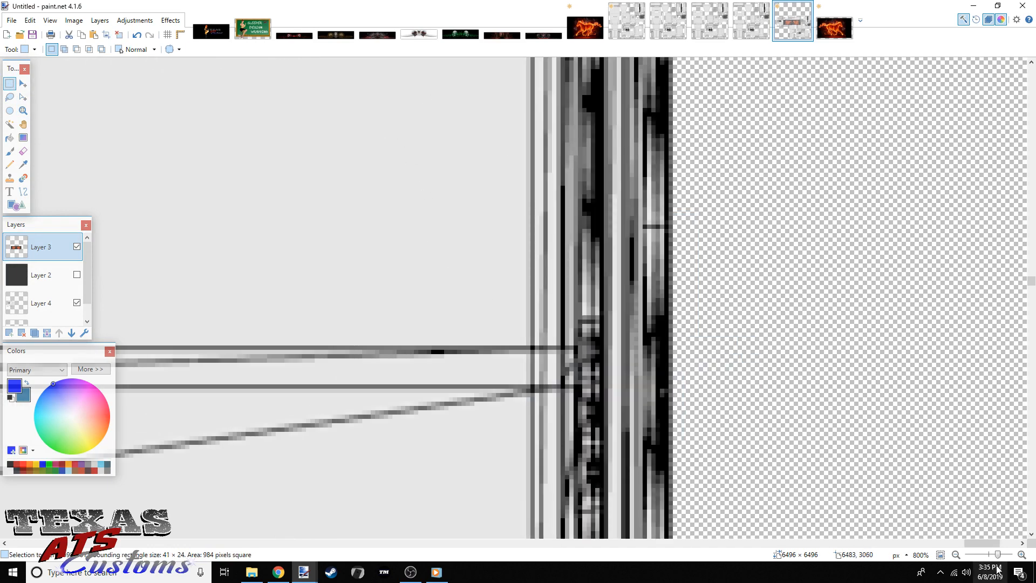
left_click_drag(997, 555, 988, 560)
left_click_drag(661, 541, 430, 543)
scroll(495, 480, "down", 3)
scroll(428, 415, "up", 3)
left_click_drag(986, 556, 993, 562)
left_click_drag(599, 543, 561, 542)
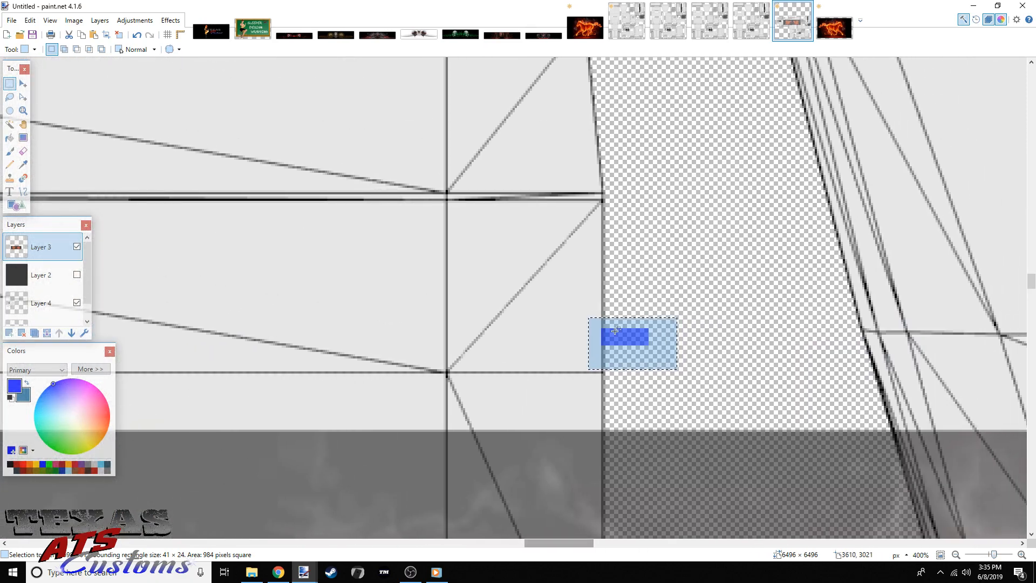
left_click(616, 331)
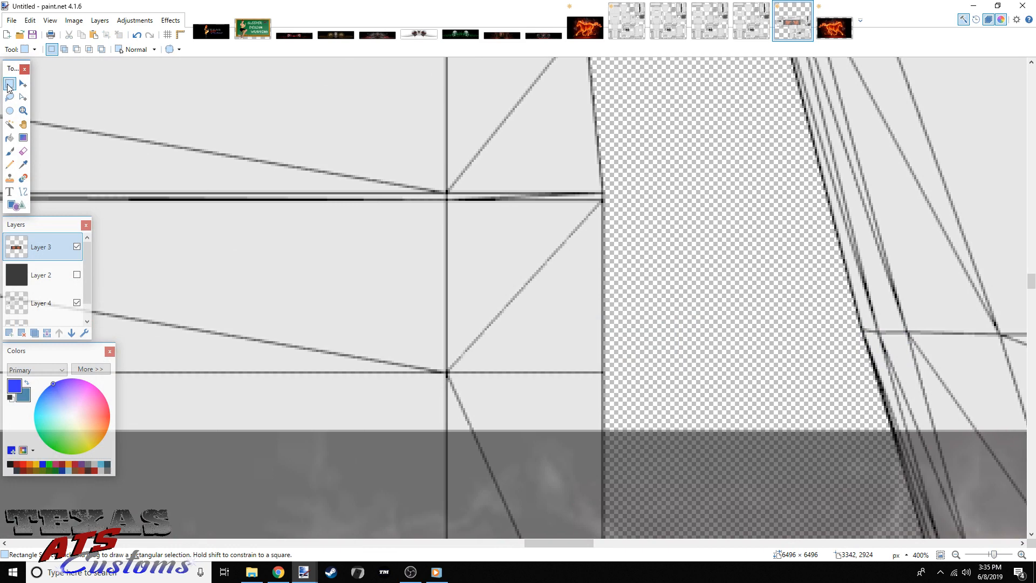
Select the right-hand part of the horse artwork from the back panel's right edge outward, about 1142 × 1156 pixels including the alignment bar, and copy it
scroll(451, 359, "up", 3)
scroll(636, 324, "down", 2)
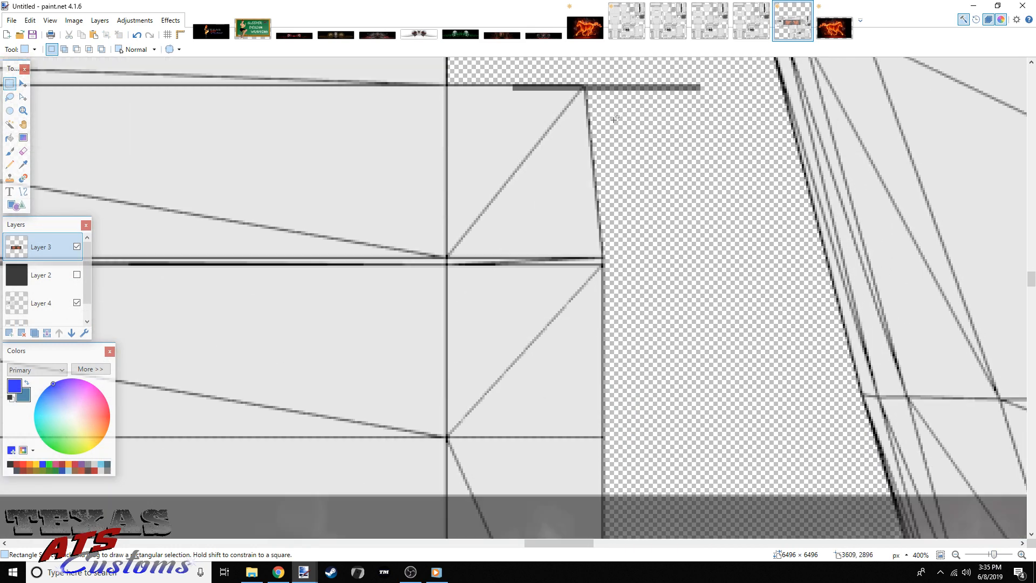
left_click_drag(593, 78, 675, 294)
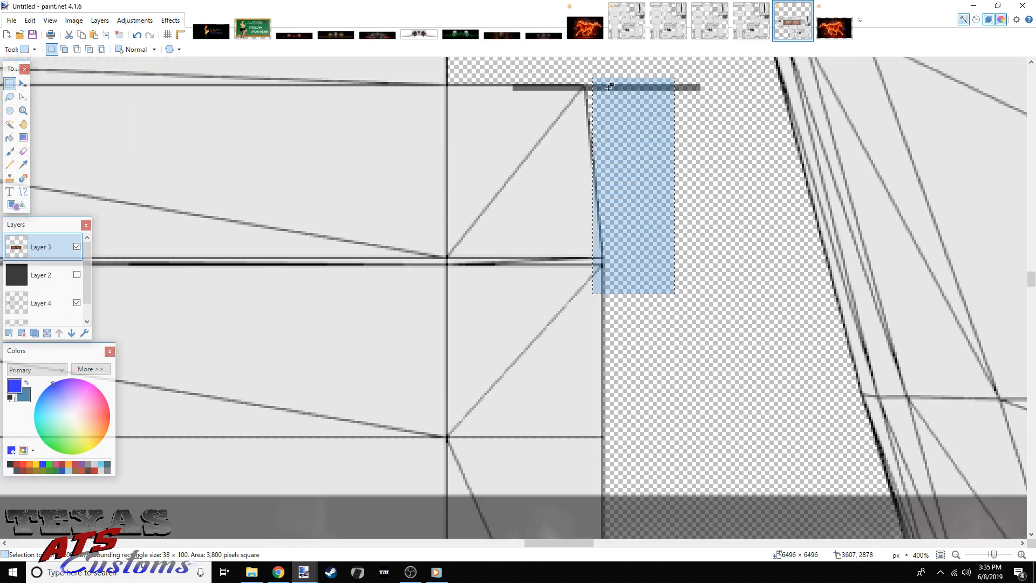
left_click_drag(597, 69, 646, 300)
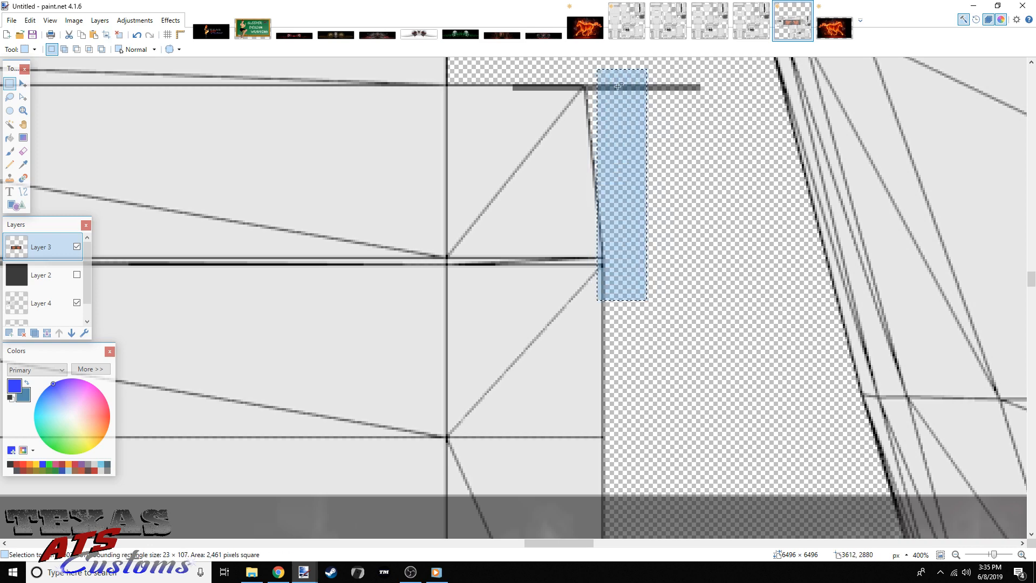
left_click_drag(603, 66, 678, 418)
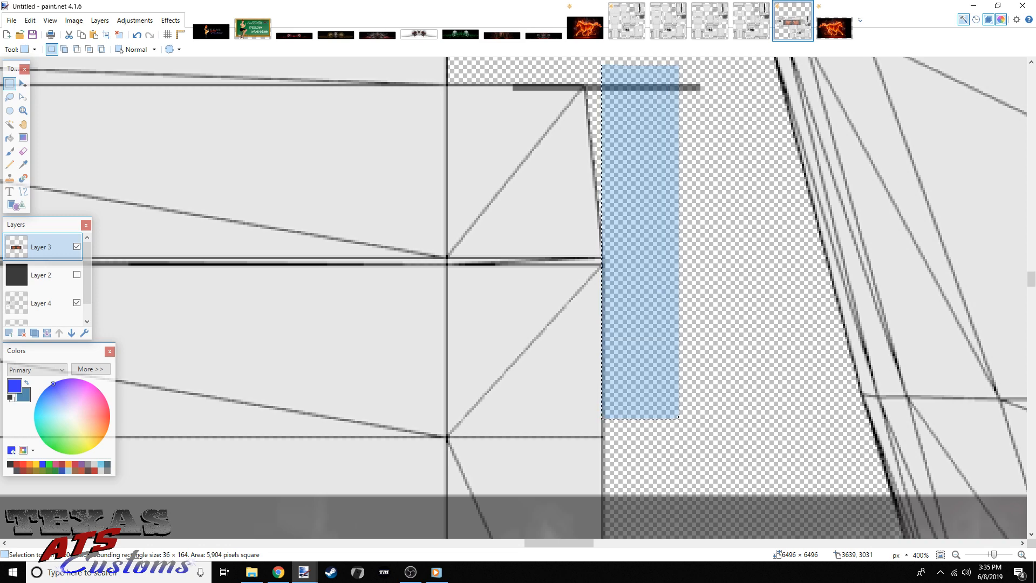
left_click_drag(679, 418, 632, 362)
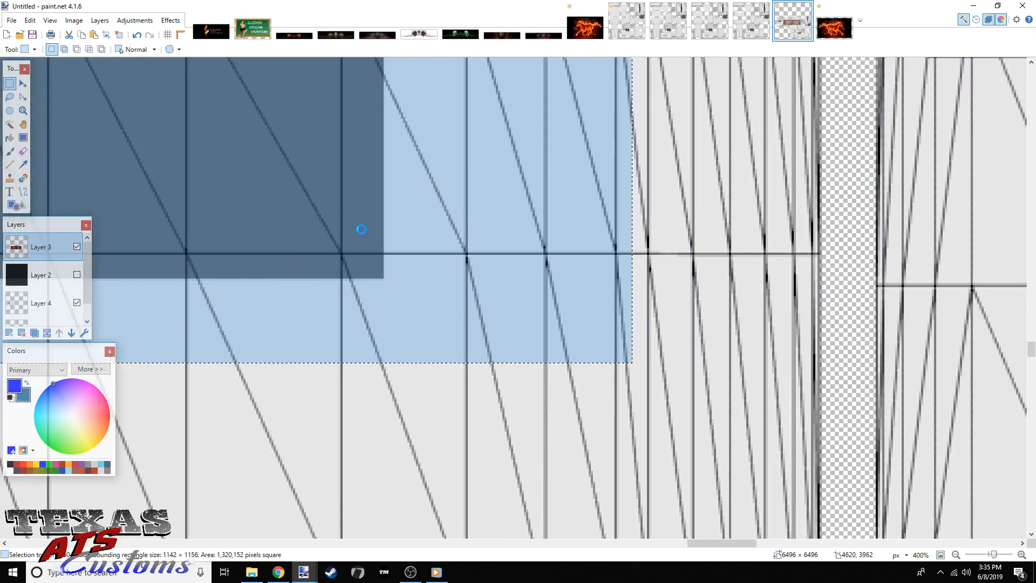
left_click_drag(993, 555, 986, 556)
left_click_drag(833, 542, 696, 542)
scroll(587, 327, "up", 3)
scroll(588, 327, "down", 3)
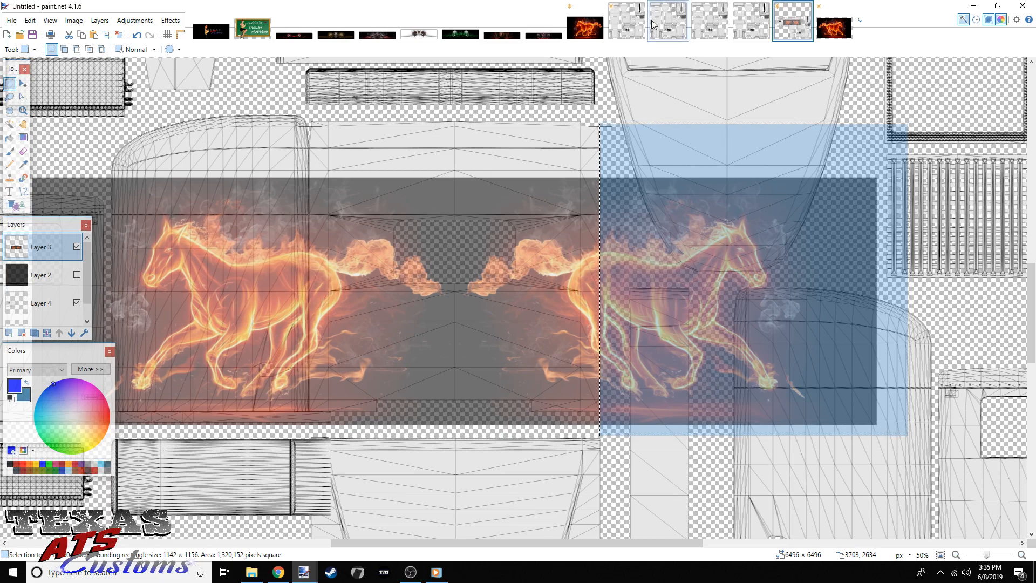
Switch to the 63inch_sleeper_highroof.png template, clear its selection and add two new layers
left_click(668, 21)
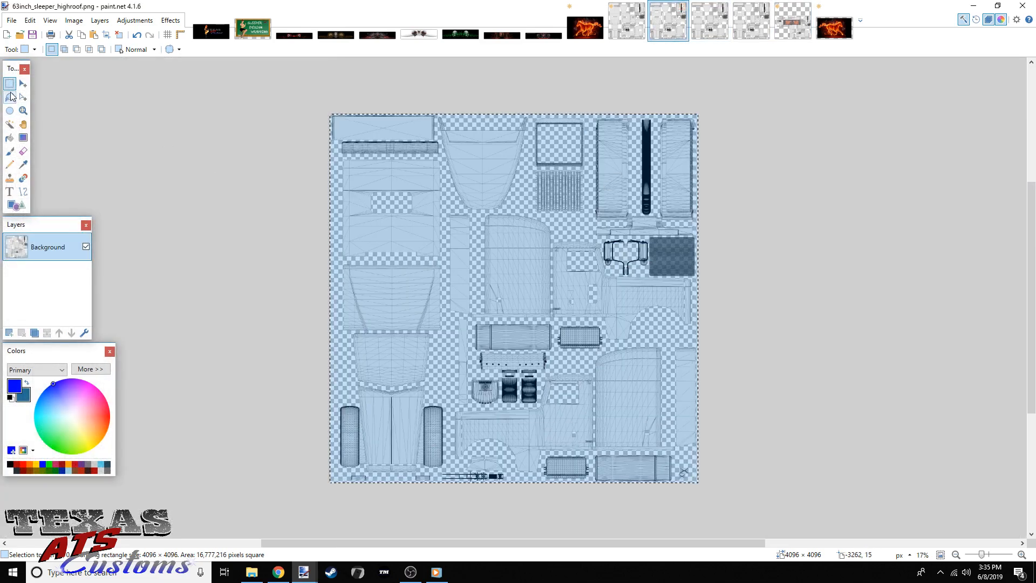
left_click(322, 198)
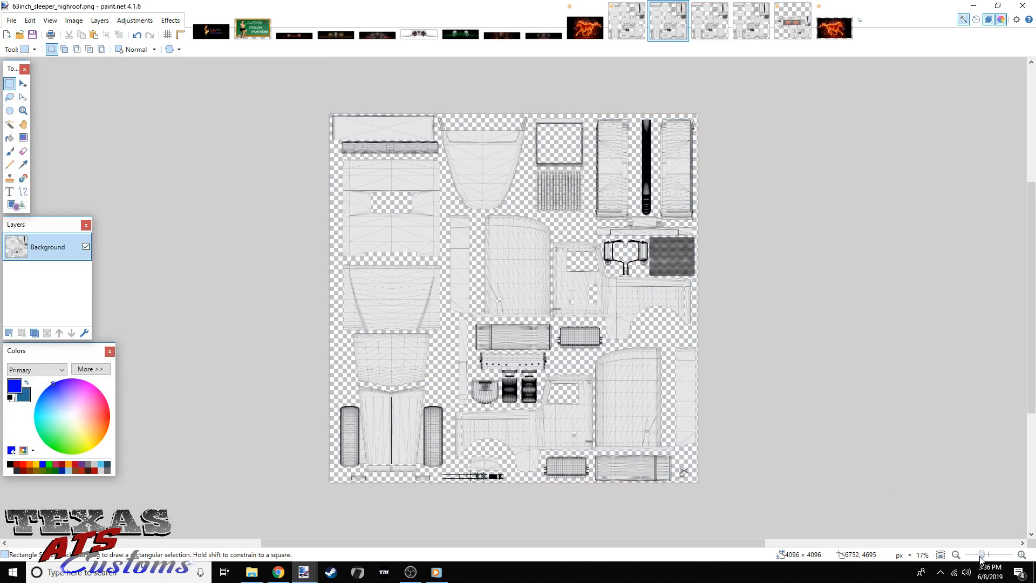
left_click_drag(981, 557, 985, 556)
left_click(10, 333)
left_click(9, 333)
Fill Layer 2 with solid black using the Paint Bucket and hide the layer
left_click(17, 275)
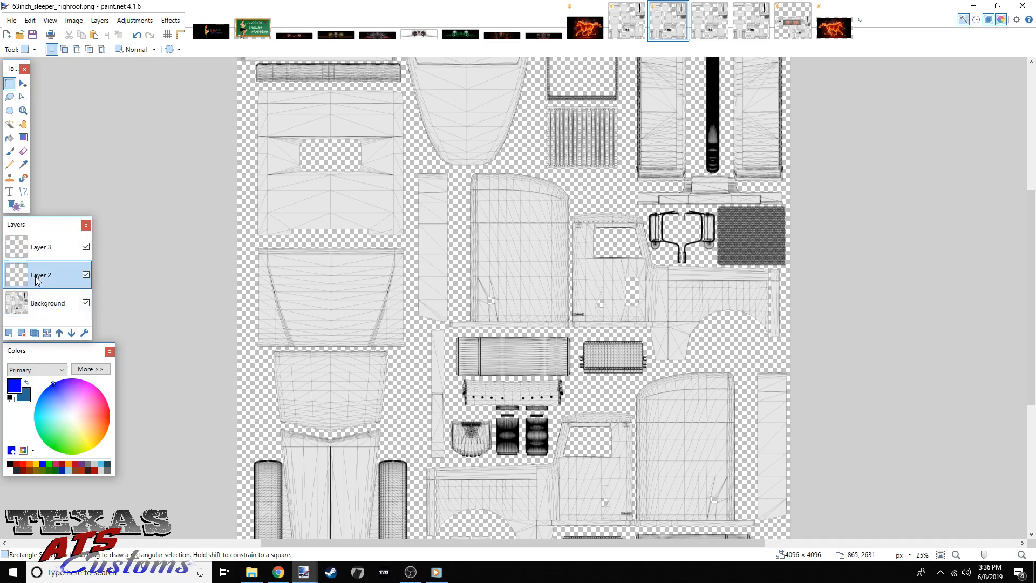
left_click(9, 138)
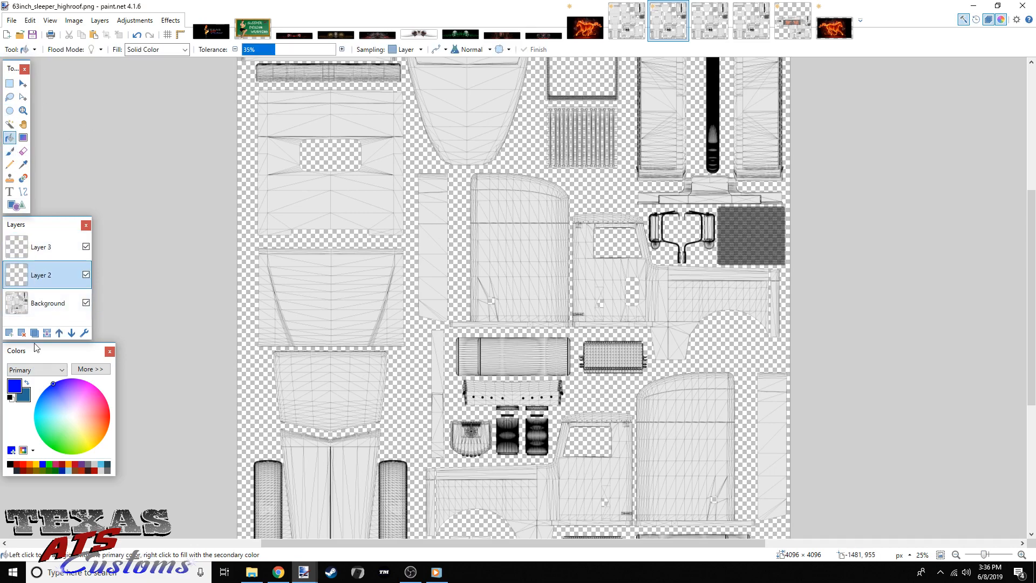
left_click(15, 462)
left_click(370, 310)
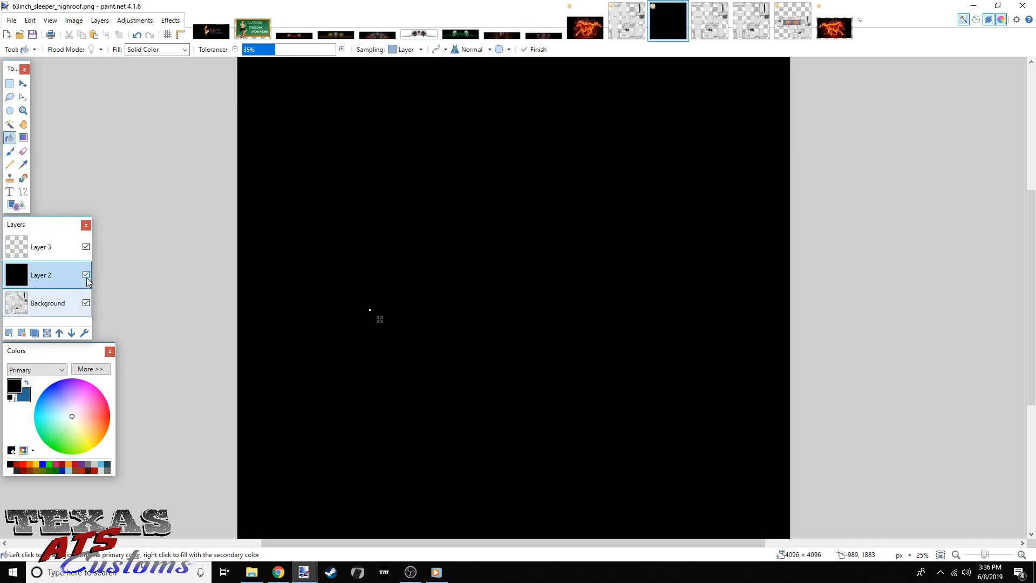
left_click(86, 275)
Paste the copied right-facing horse piece onto Layer 3 and move it over the upper sleeper side panel
left_click(49, 247)
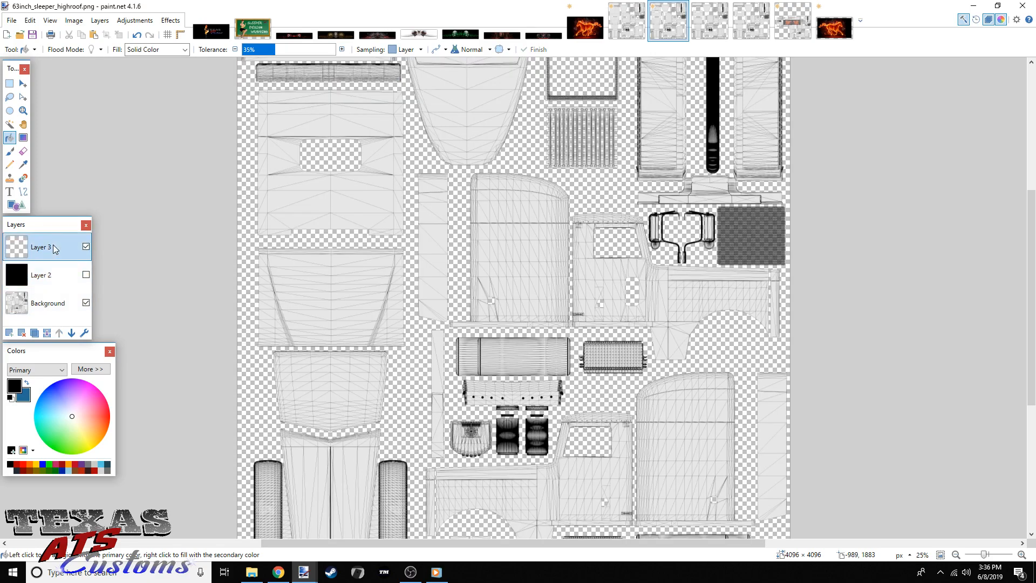
key("ctrl+v")
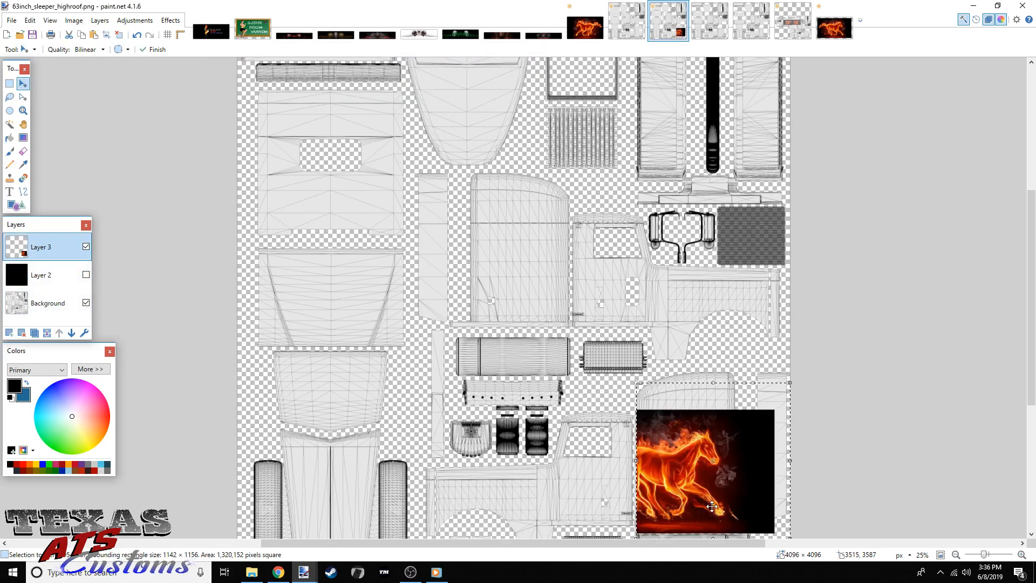
left_click_drag(705, 484, 542, 288)
left_click_drag(600, 542, 578, 534)
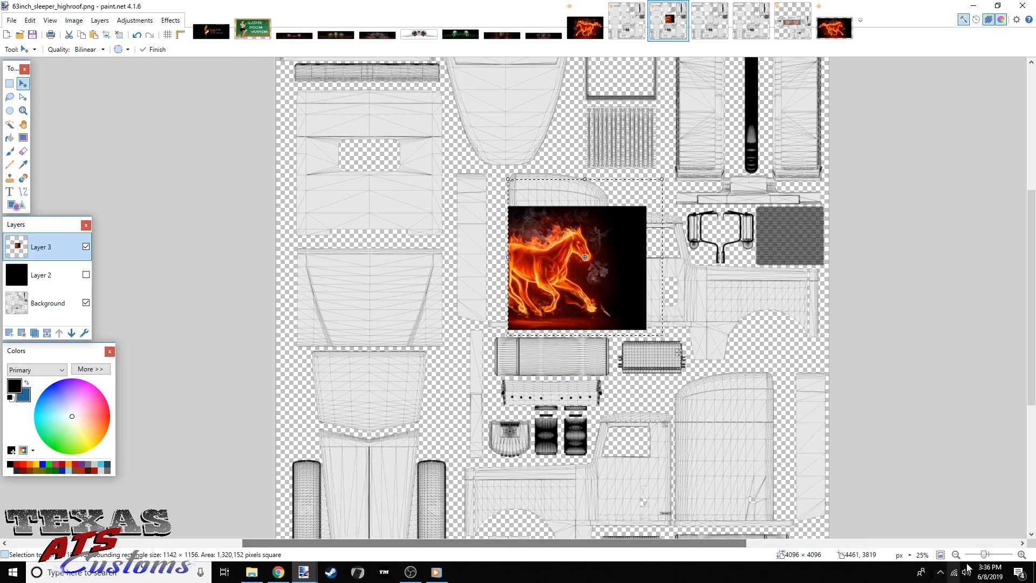
Nudge the pasted horse piece until its cut edge sits flush with the rear edge of the upper sleeper side panel
left_click_drag(984, 555, 991, 554)
scroll(543, 379, "up", 5)
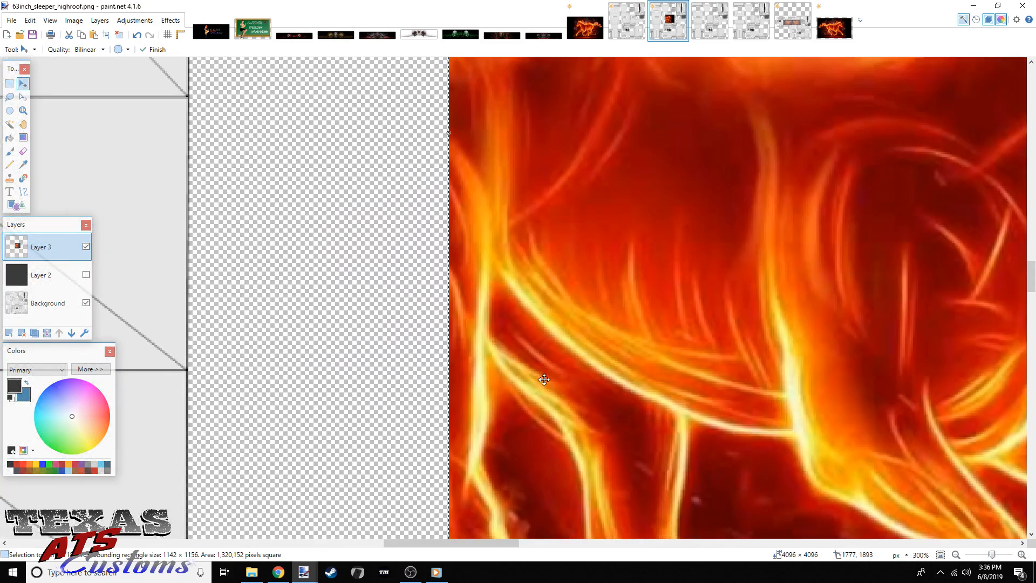
scroll(544, 379, "up", 10)
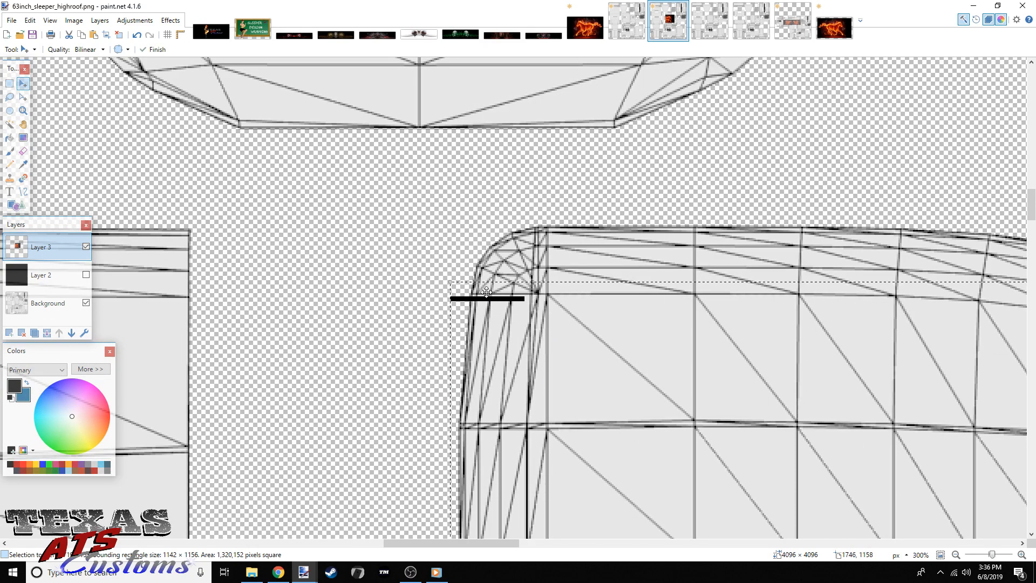
left_click_drag(520, 351, 521, 349)
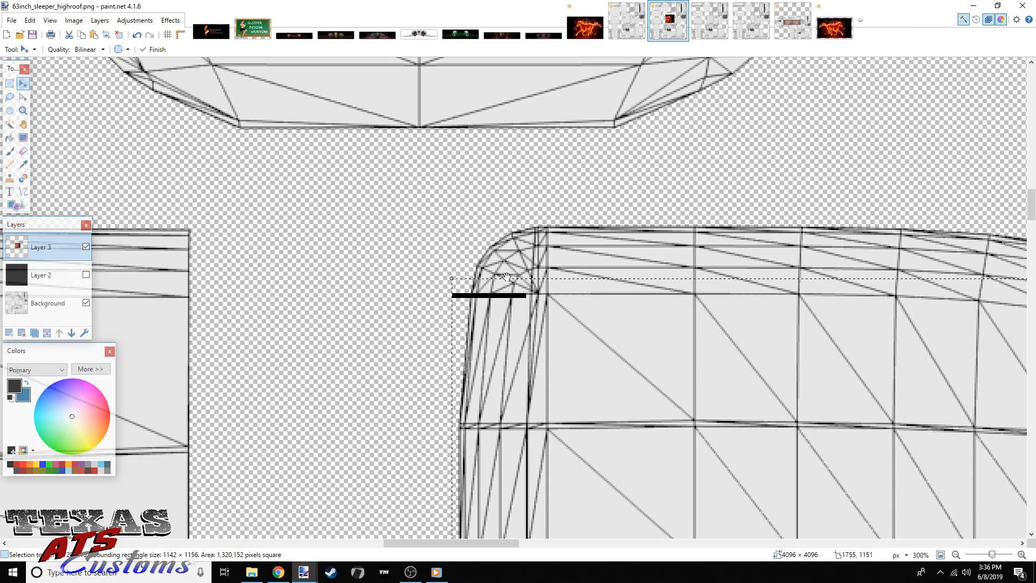
scroll(532, 358, "down", 5)
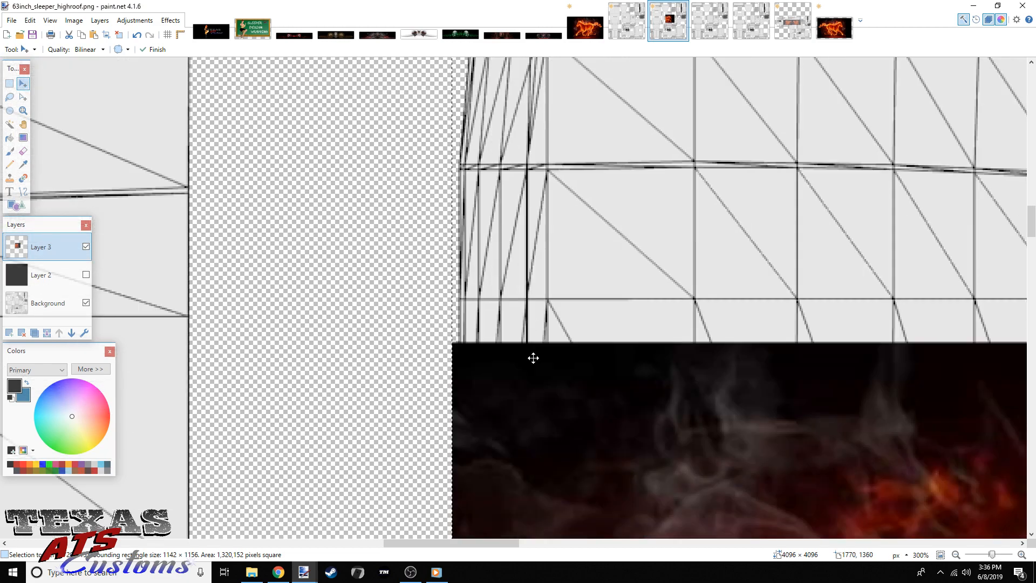
left_click_drag(527, 359, 536, 358)
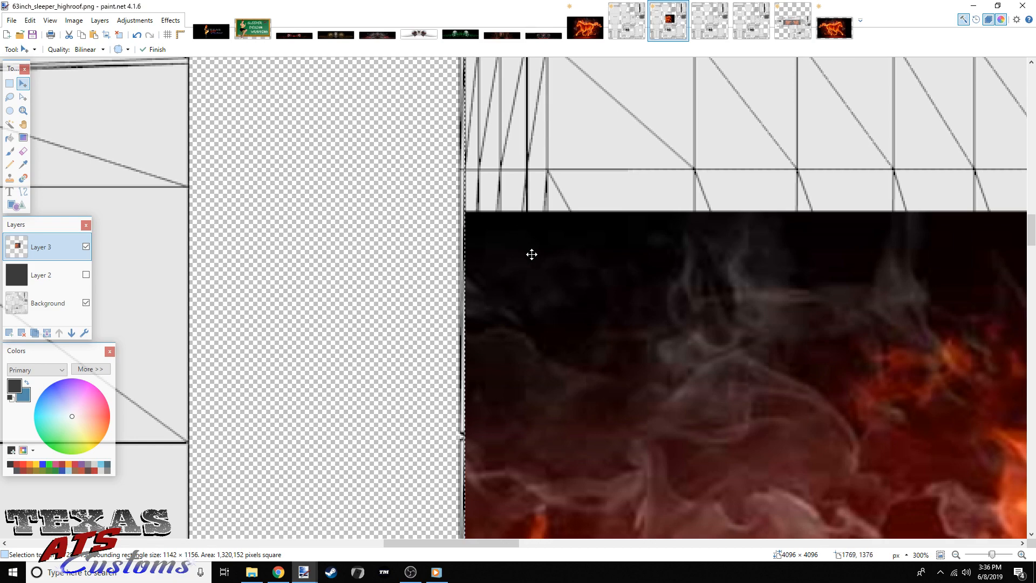
left_click_drag(533, 256, 528, 258)
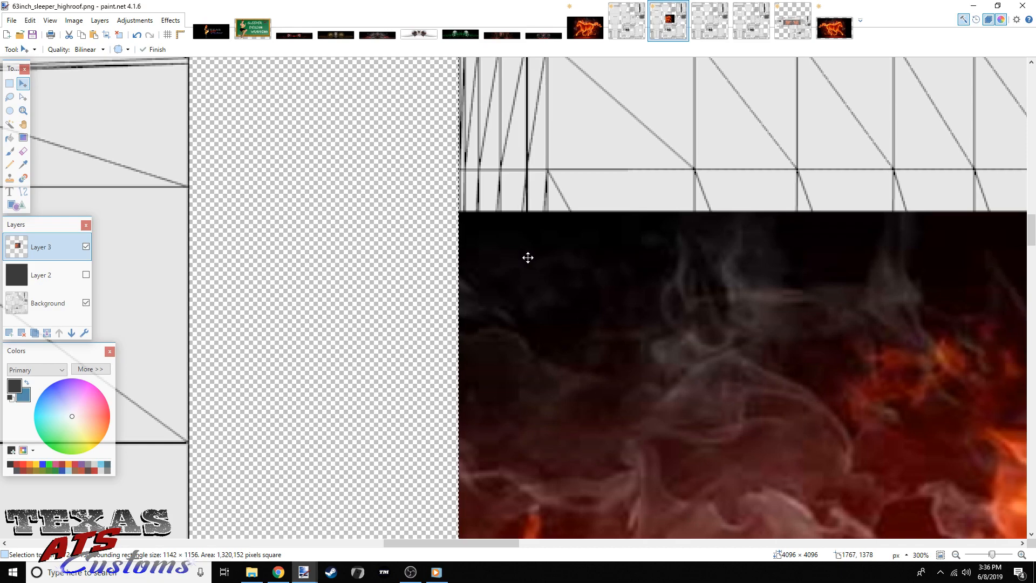
Fine-tune the piece's height so its black alignment bar lies on the seam line below the rounded roof corner
scroll(536, 451, "up", 5)
key("ctrl+d")
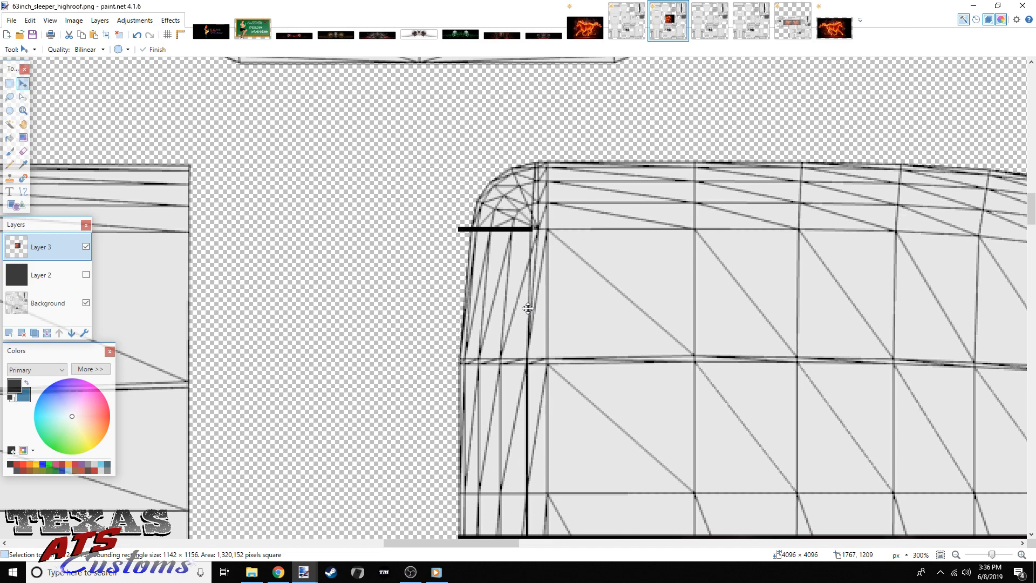
left_click_drag(527, 308, 528, 310)
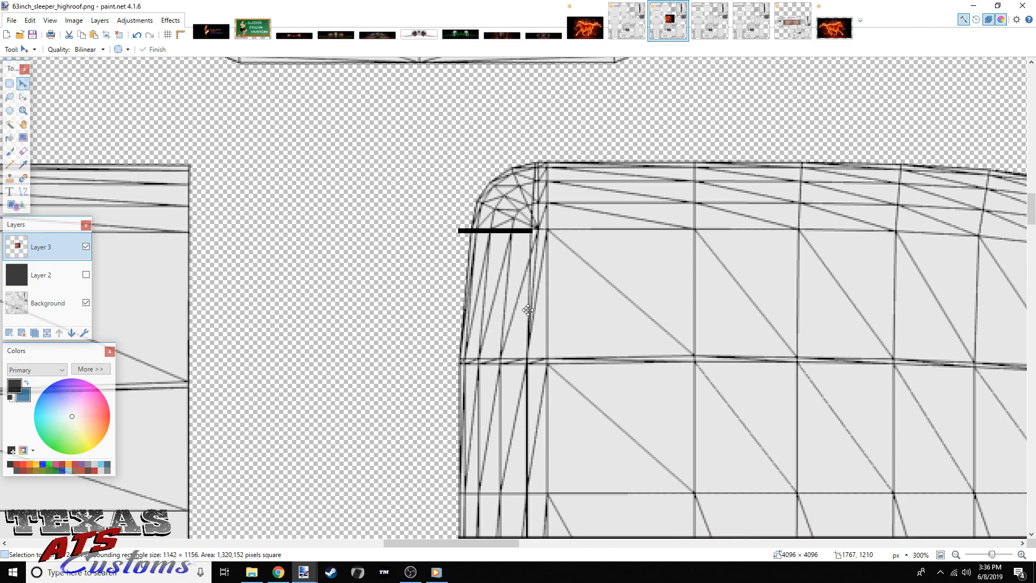
scroll(524, 389, "down", 4)
left_click(524, 388)
scroll(522, 388, "up", 3)
scroll(522, 388, "down", 3)
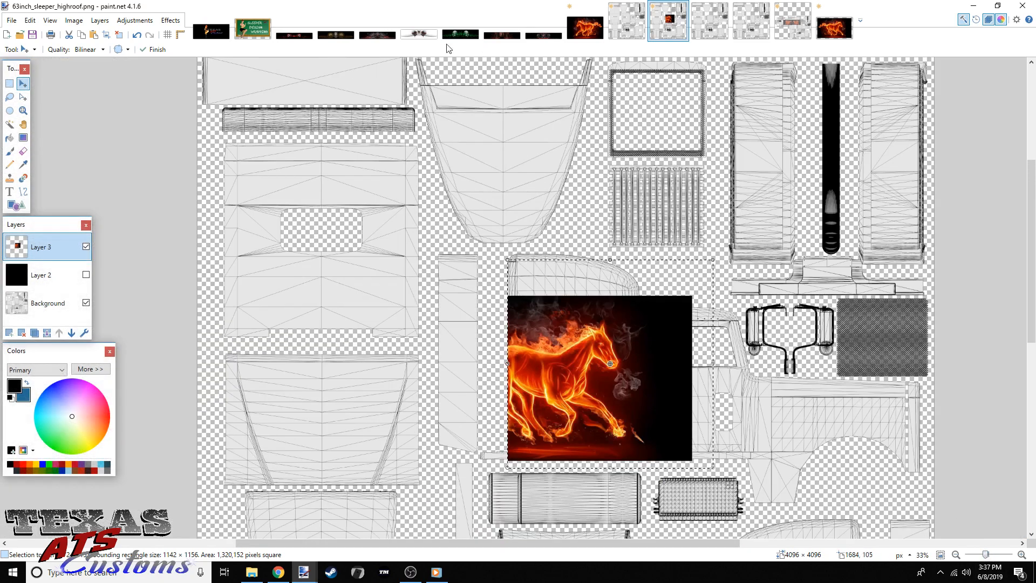
Switch to the Untitled composite and hide Layer 4 to expose the back panel's left edge
left_click(792, 22)
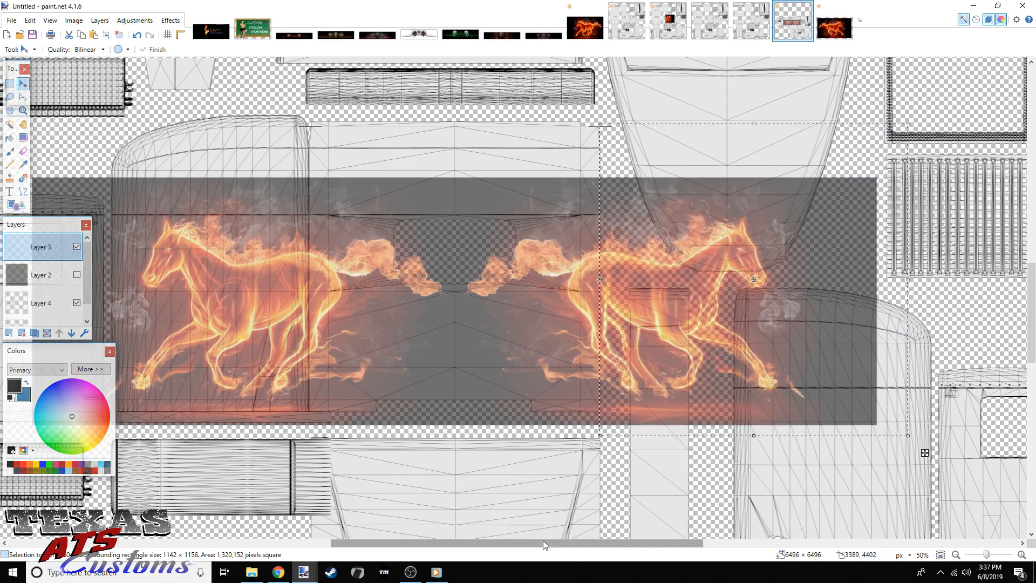
left_click_drag(542, 539, 424, 540)
left_click(11, 85)
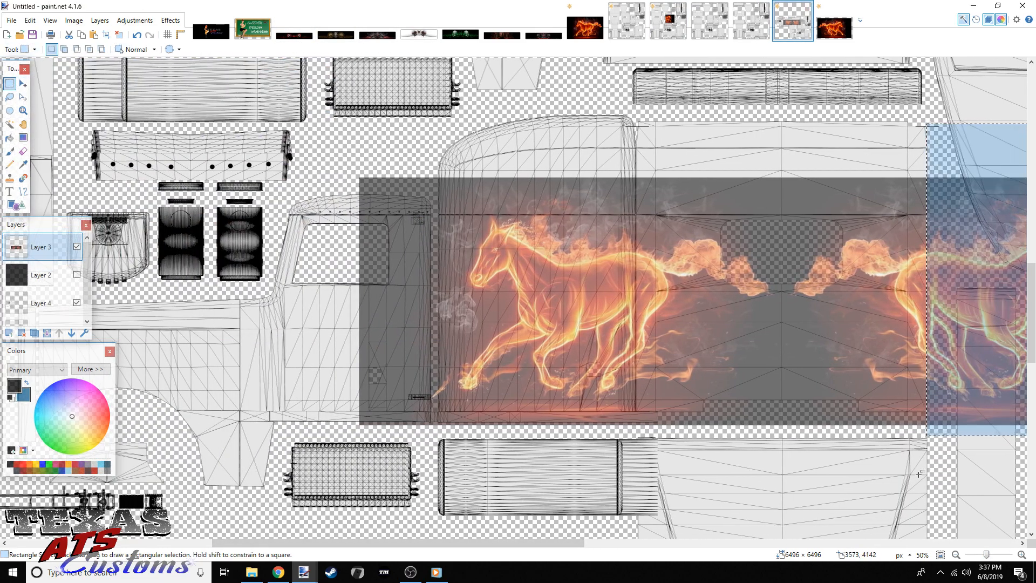
left_click_drag(986, 554, 994, 553)
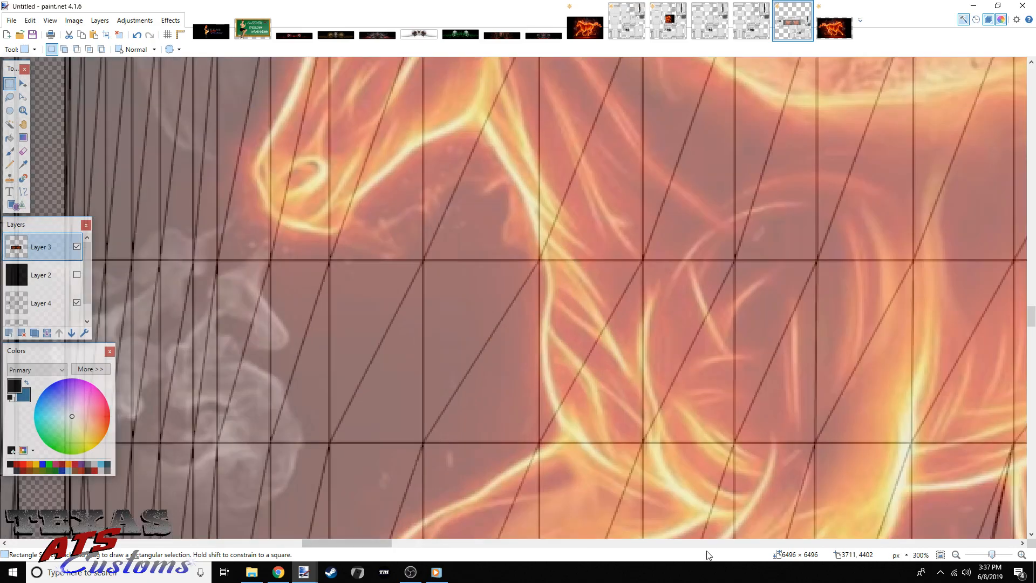
left_click_drag(380, 543, 436, 545)
scroll(420, 480, "up", 4)
scroll(420, 480, "up", 3)
left_click(60, 306)
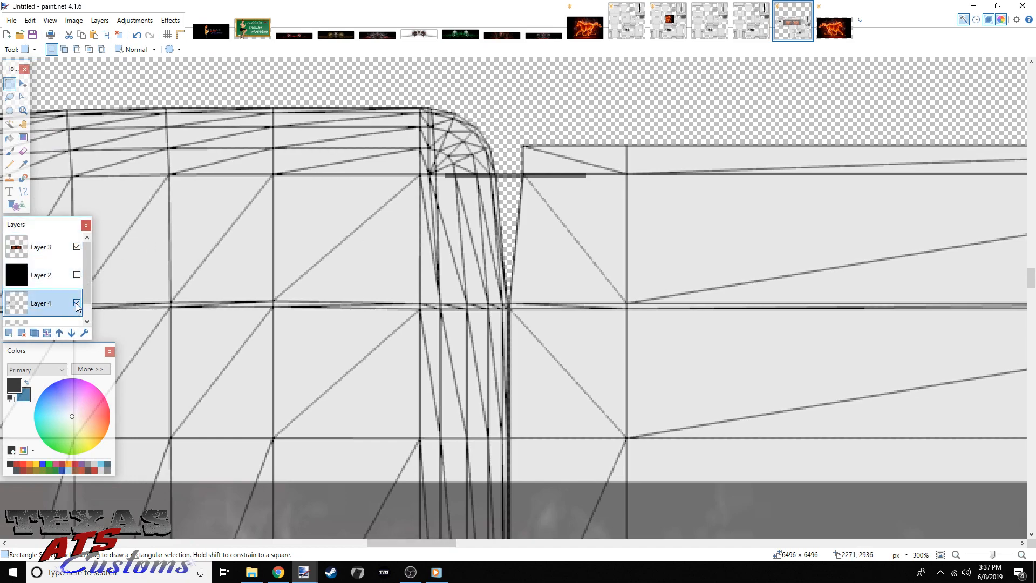
left_click(77, 304)
Select the left-hand horse artwork from the back panel's left edge outward, about 1078 × 1180 pixels including the alignment bar
scroll(507, 143, "down", 4)
scroll(502, 167, "up", 4)
scroll(496, 189, "down", 2)
left_click_drag(510, 72, 497, 373)
left_click_drag(511, 68, 462, 265)
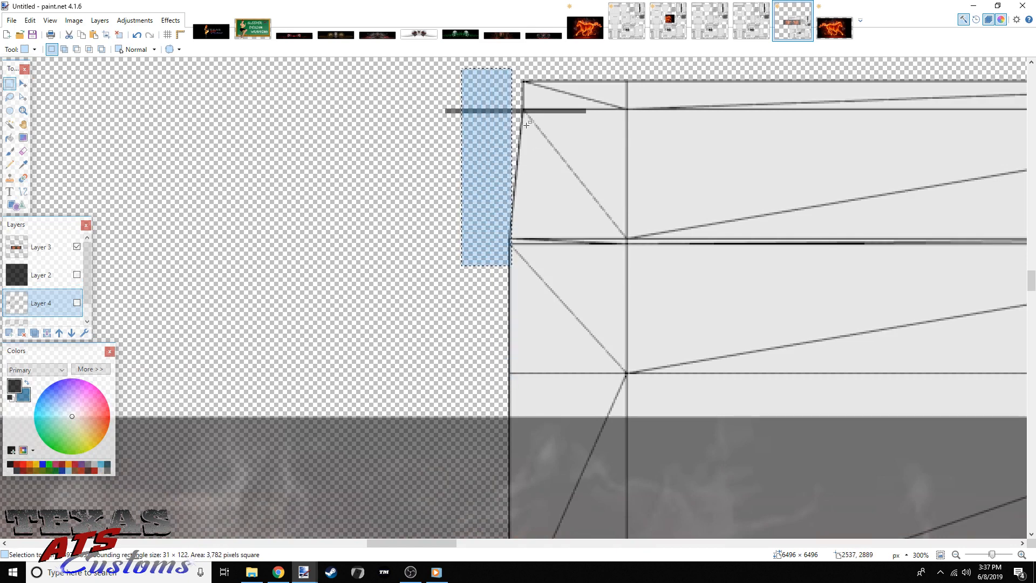
left_click_drag(510, 63, 476, 486)
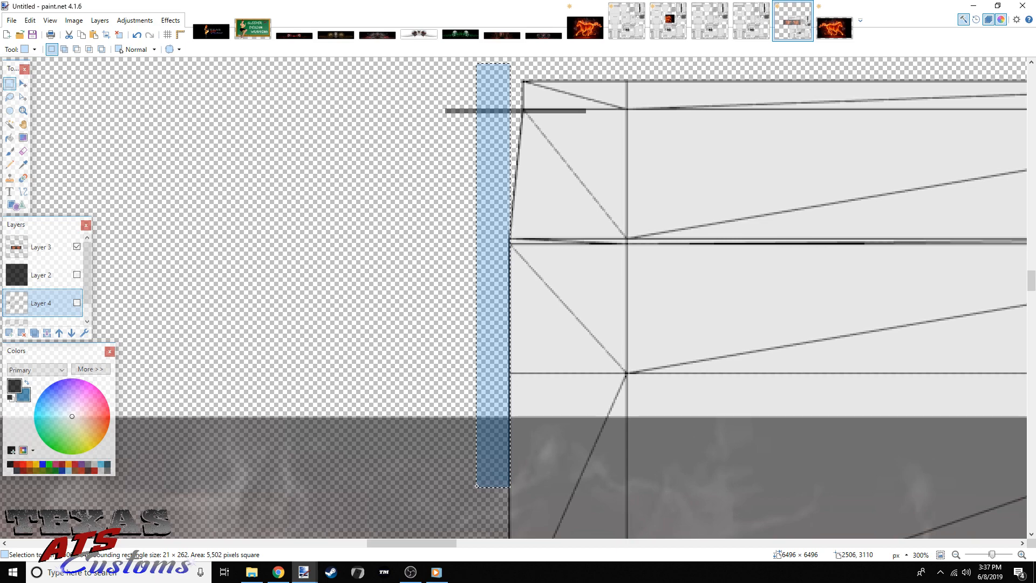
left_click_drag(476, 486, 514, 390)
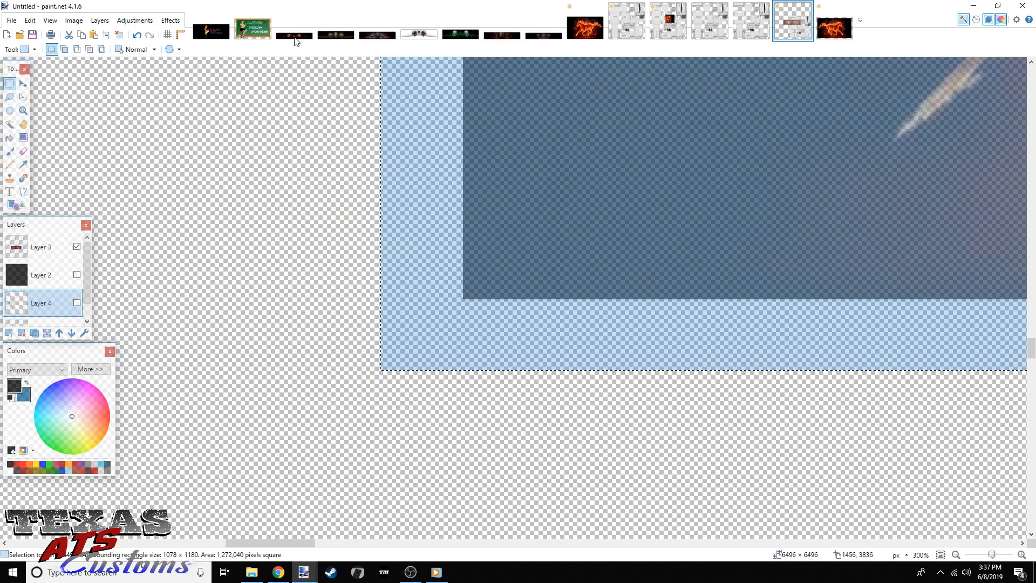
Add a new layer above Layer 3 in the 63inch_sleeper_highroof.png template, try pasting the copied selection, and undo the paste
left_click(638, 30)
left_click(668, 21)
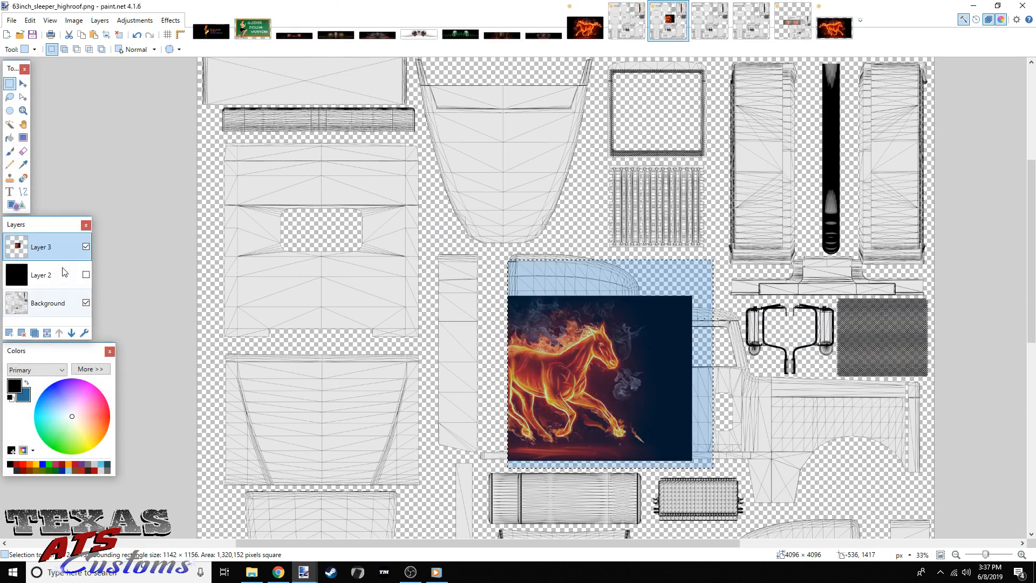
left_click(9, 332)
key("ctrl+v")
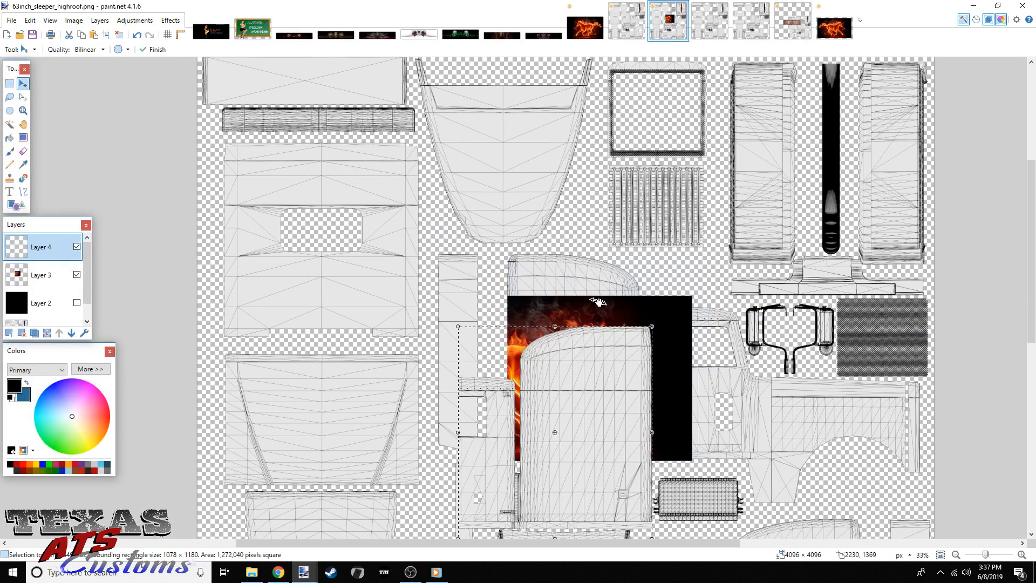
left_click(137, 35)
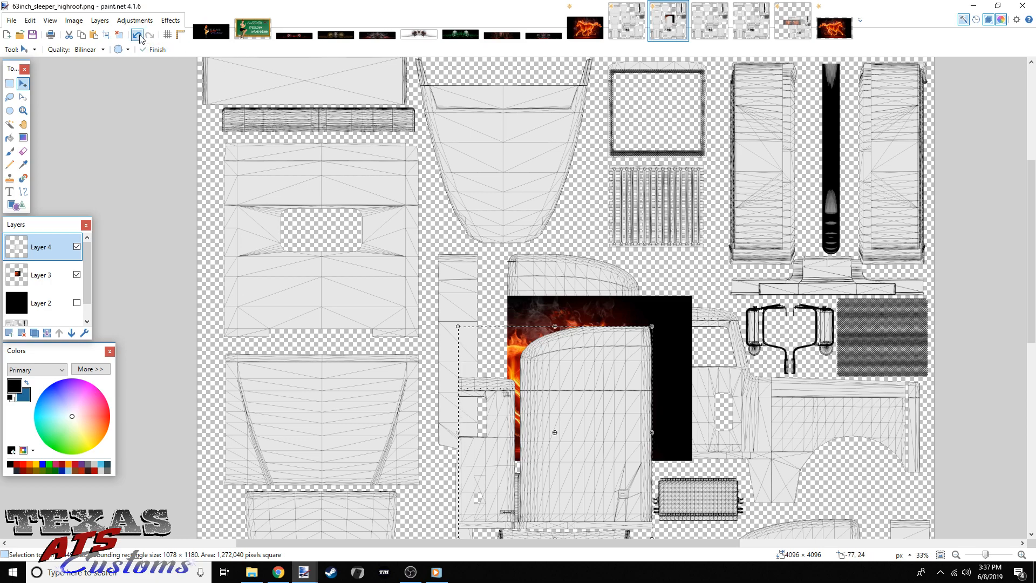
Return to the Untitled composite, make Layer 3 active and copy the selected left-hand horse artwork
left_click(798, 26)
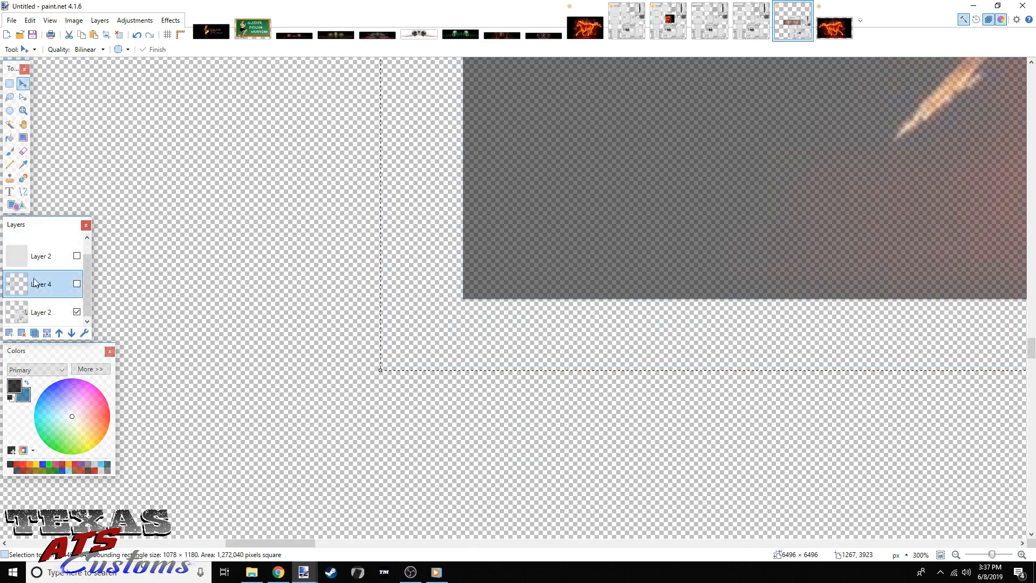
scroll(52, 272, "up", 1)
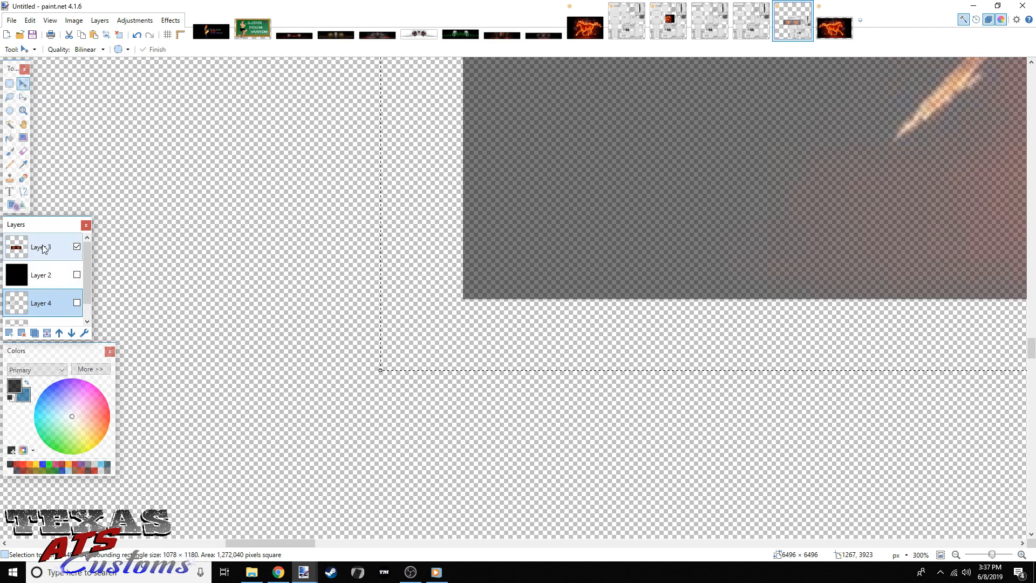
left_click(42, 247)
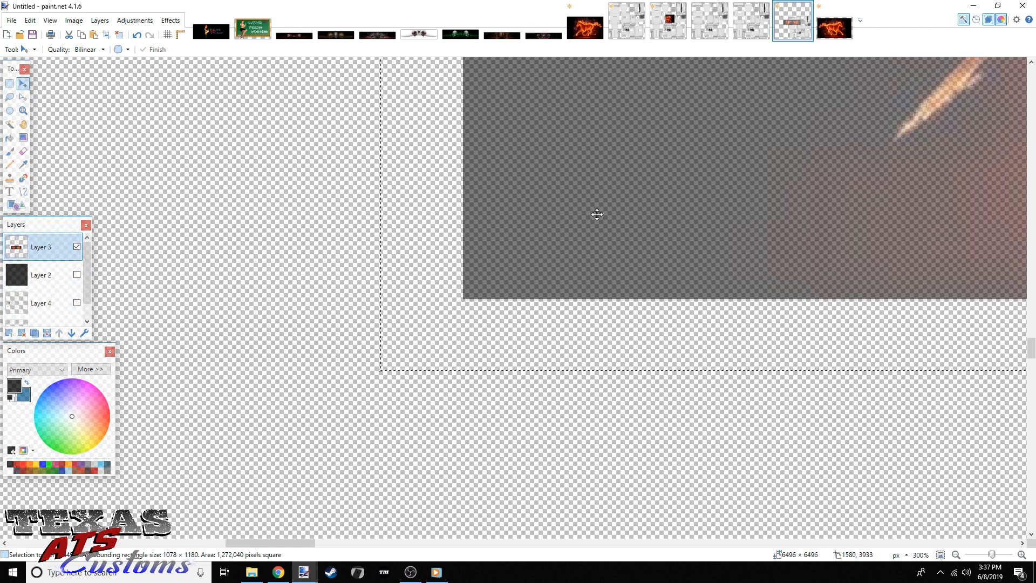
Paste the left-facing horse piece onto Layer 4 of the 63inch_sleeper_highroof.png template and move it over the lower sleeper side panel
left_click(668, 21)
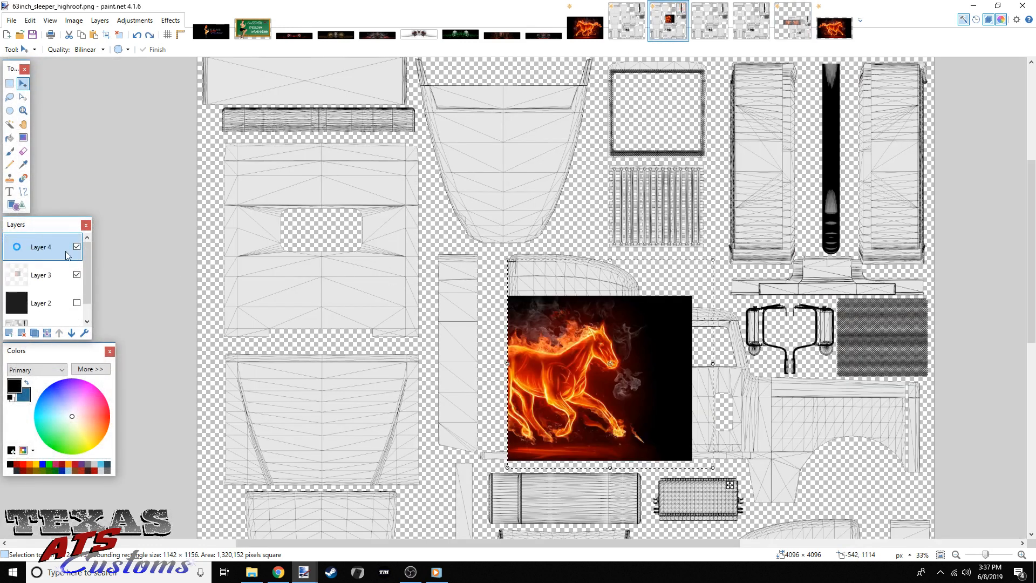
key("ctrl+v")
left_click_drag(581, 409, 800, 459)
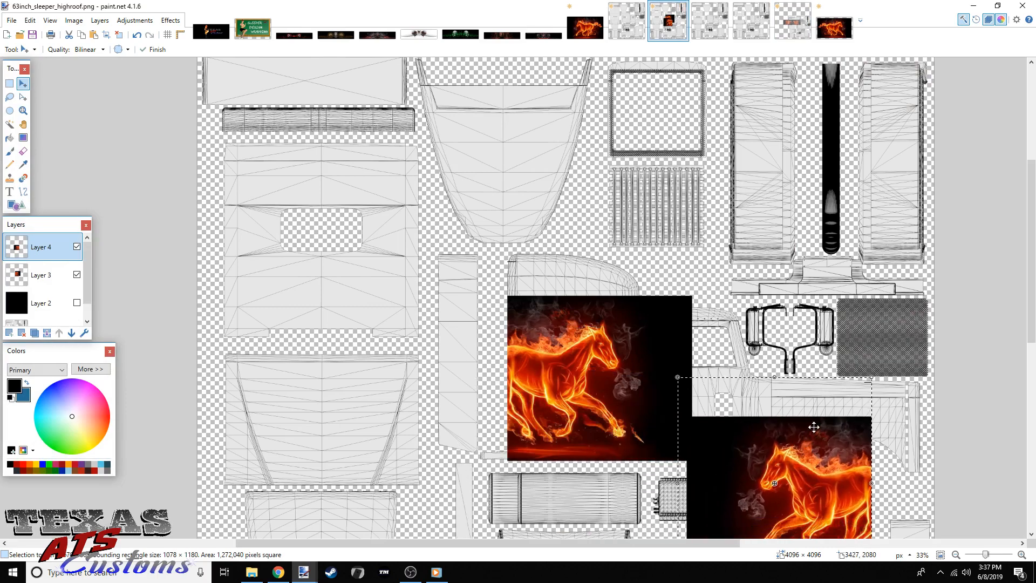
scroll(812, 422, "down", 3)
left_click_drag(773, 239, 763, 386)
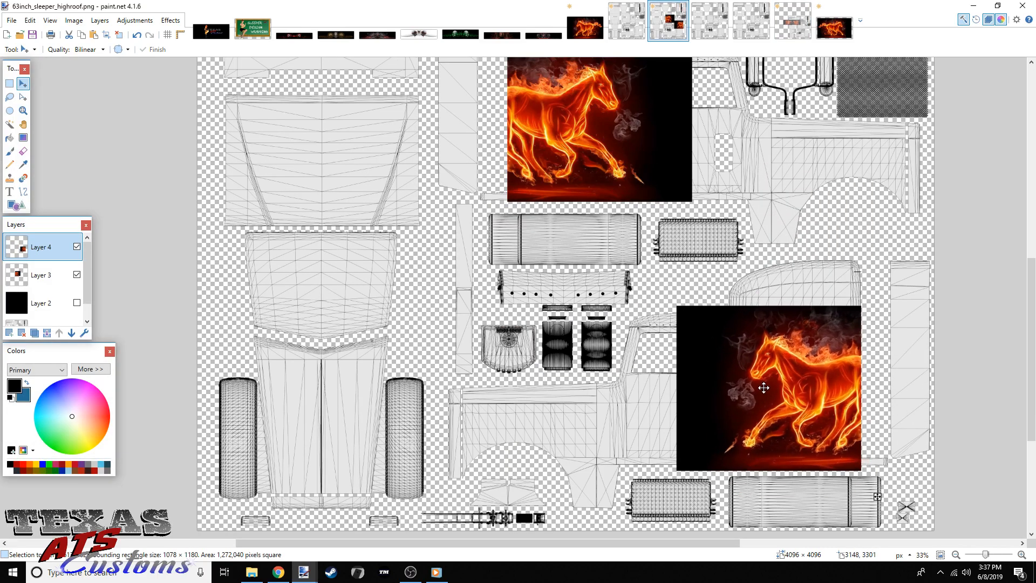
Raise the left-facing horse piece so its alignment bar meets the seam line below the lower sleeper panel's rounded corner
left_click_drag(985, 555, 991, 554)
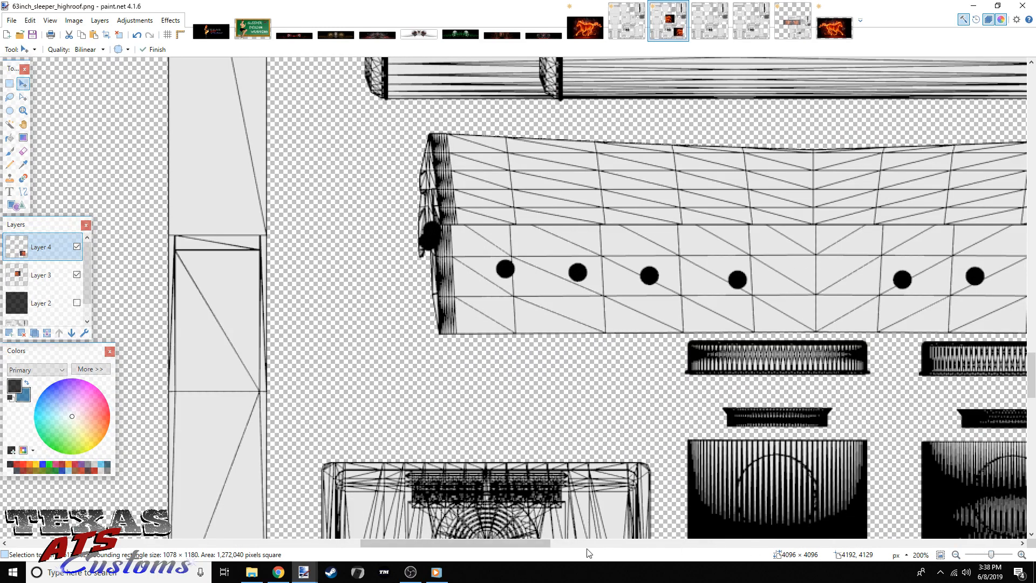
left_click_drag(526, 544, 924, 543)
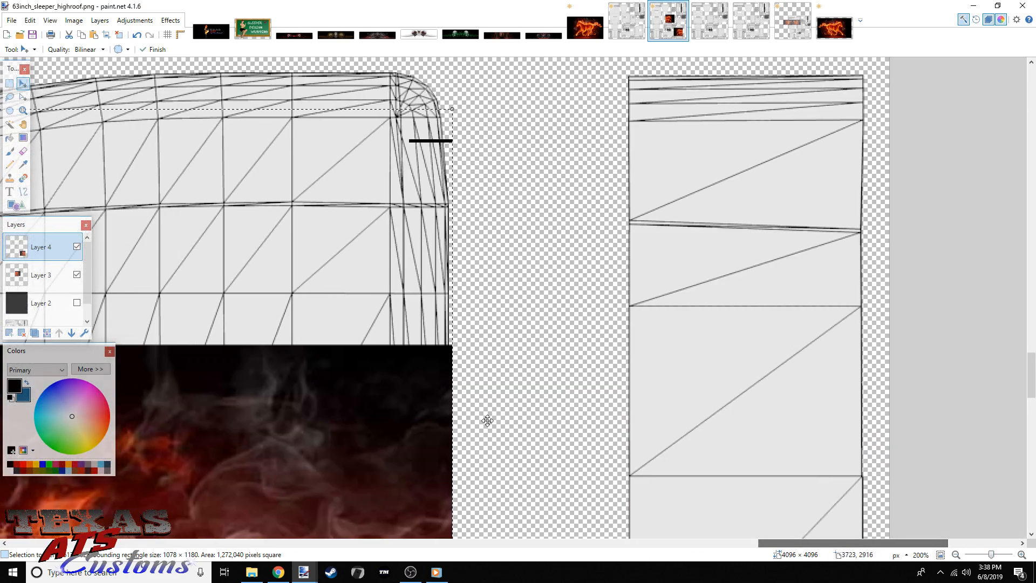
left_click_drag(416, 405, 419, 381)
scroll(419, 381, "up", 2)
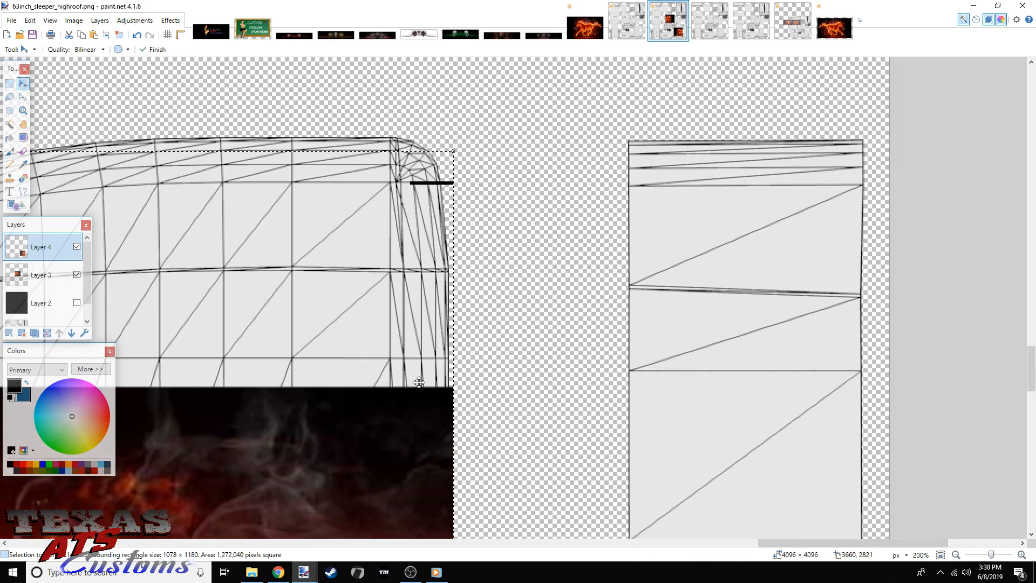
Fine-tune the left-facing piece so its cut edge is flush with the lower sleeper panel's rear edge, checking the alignment bar
left_click_drag(992, 554, 996, 554)
left_click_drag(867, 544, 852, 544)
scroll(430, 379, "up", 4)
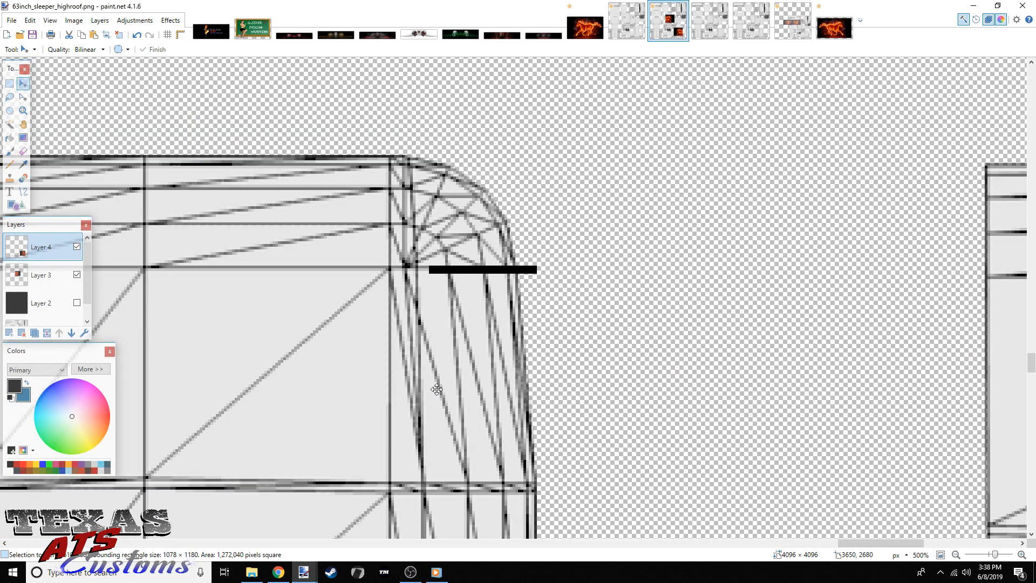
scroll(483, 417, "down", 8)
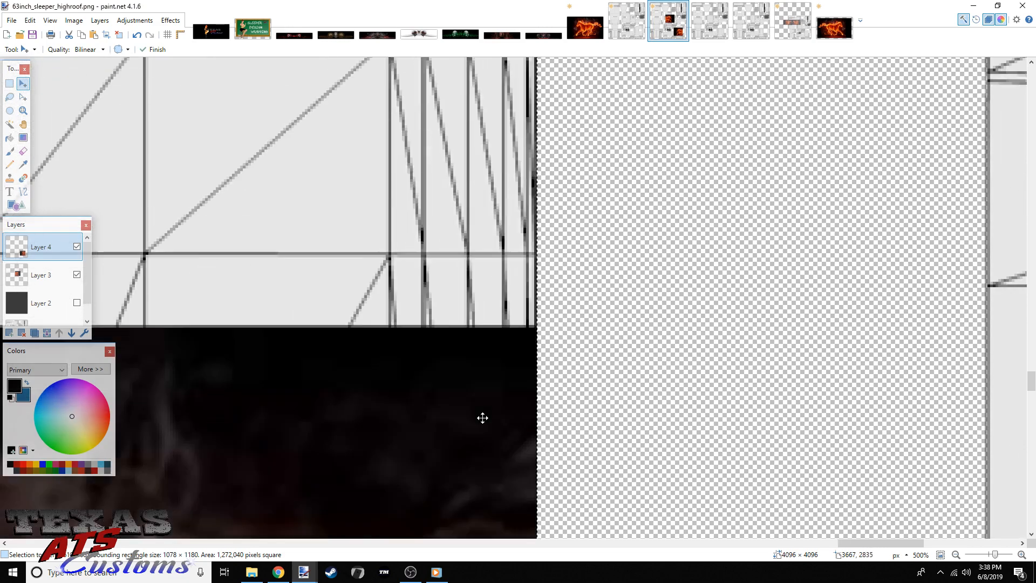
left_click_drag(477, 398, 477, 398)
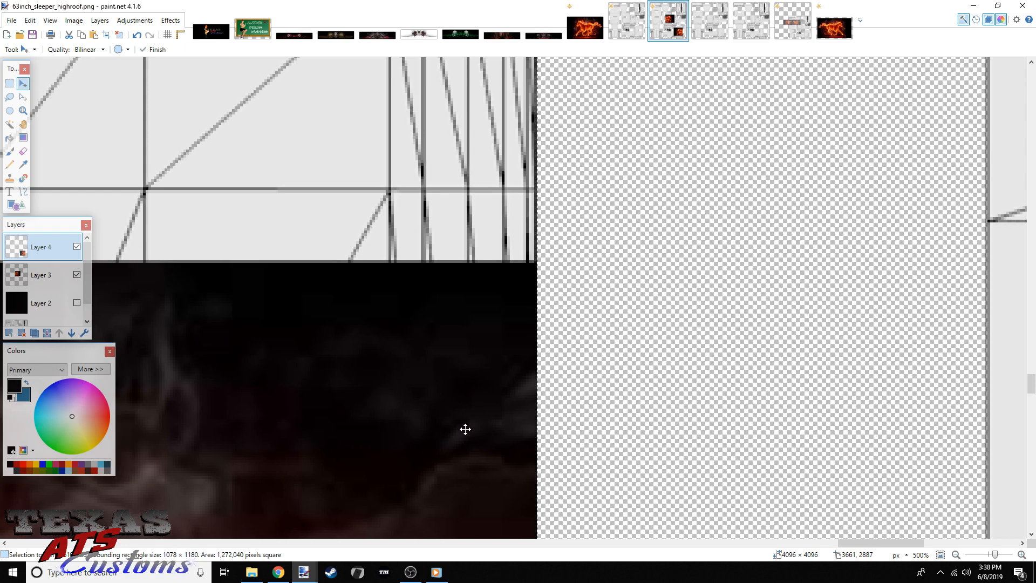
scroll(465, 429, "up", 2)
scroll(465, 429, "up", 5)
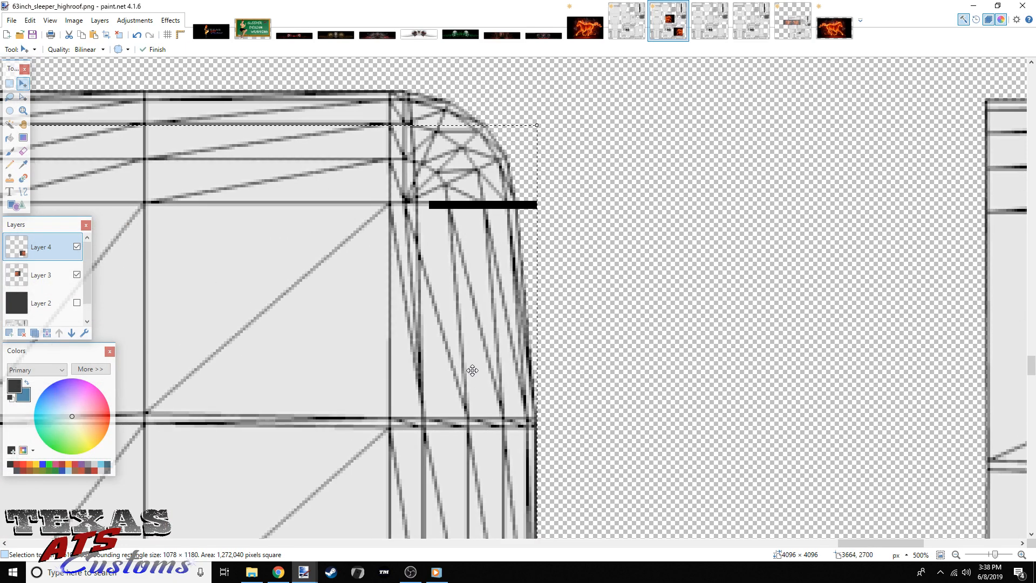
In the Untitled composite, select and copy the middle artwork section on Layer 3 between the back panel's side edges, about 1080 × 1185 px
scroll(467, 358, "down", 2)
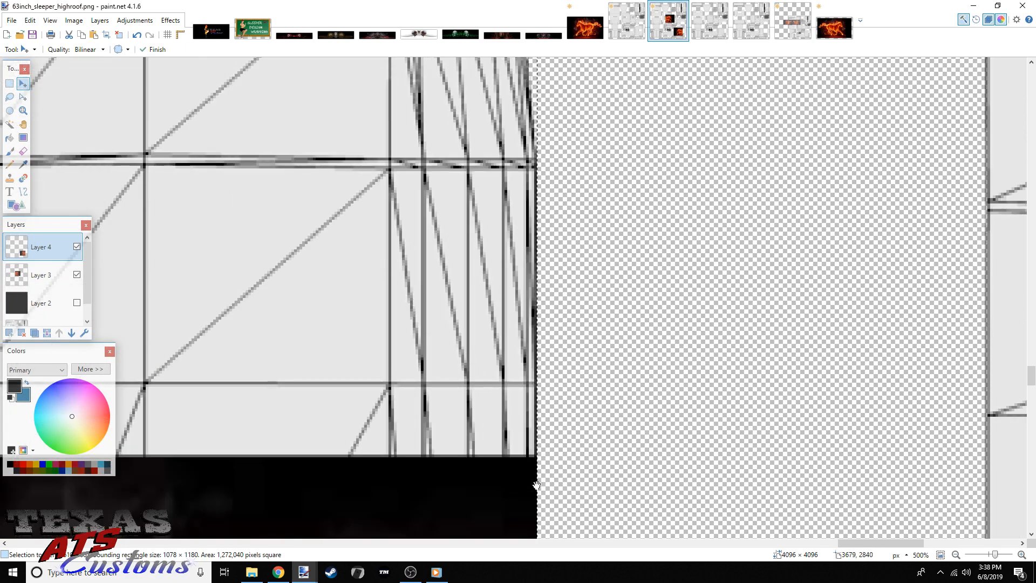
left_click_drag(994, 555, 986, 559)
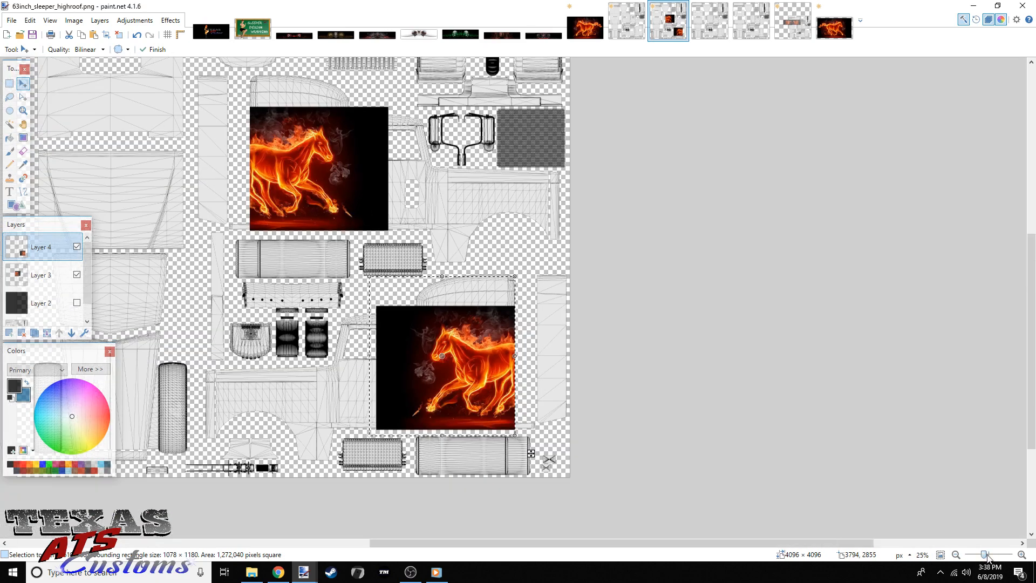
left_click(787, 28)
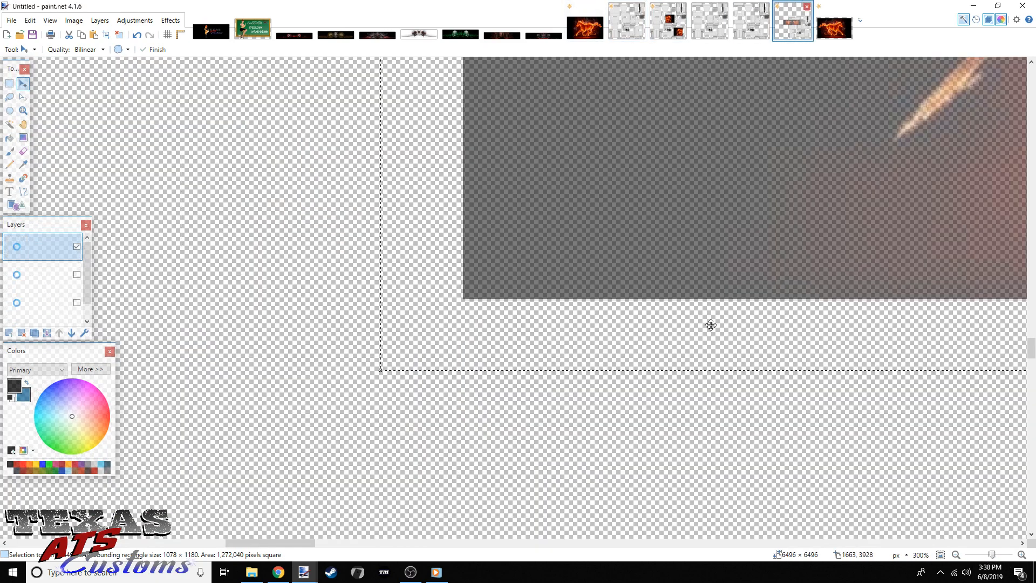
left_click_drag(309, 543, 462, 535)
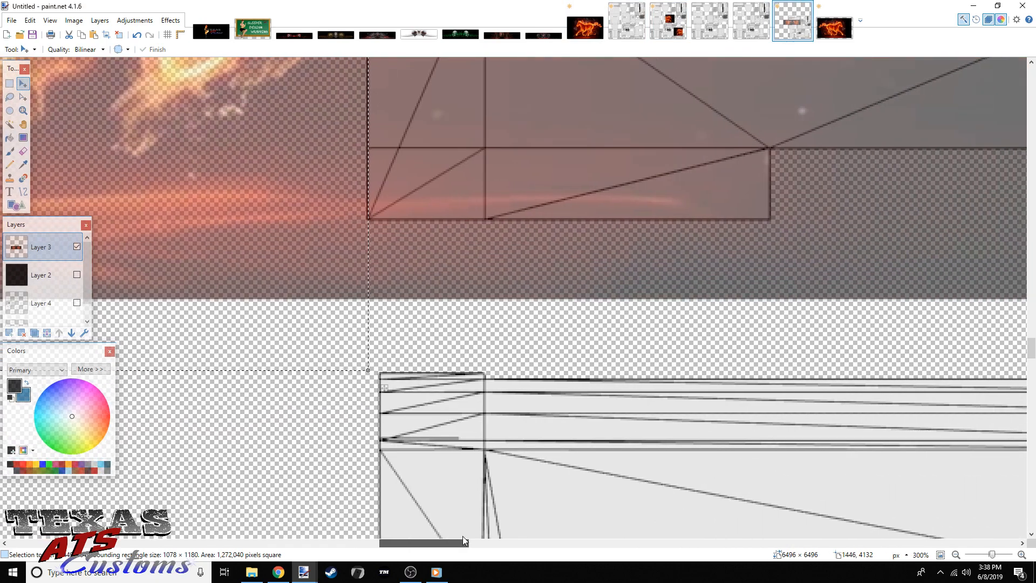
scroll(453, 504, "up", 20)
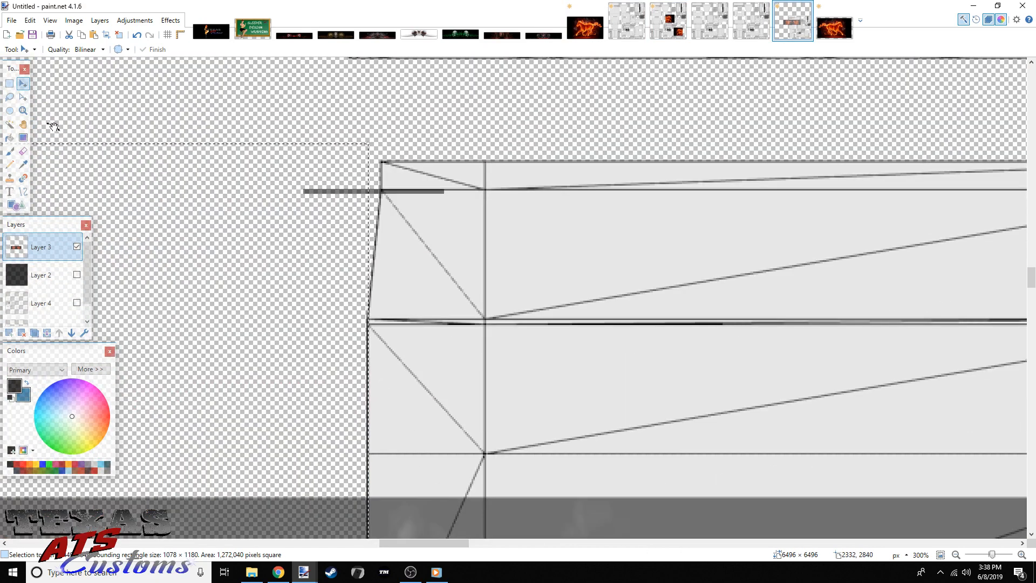
left_click(9, 83)
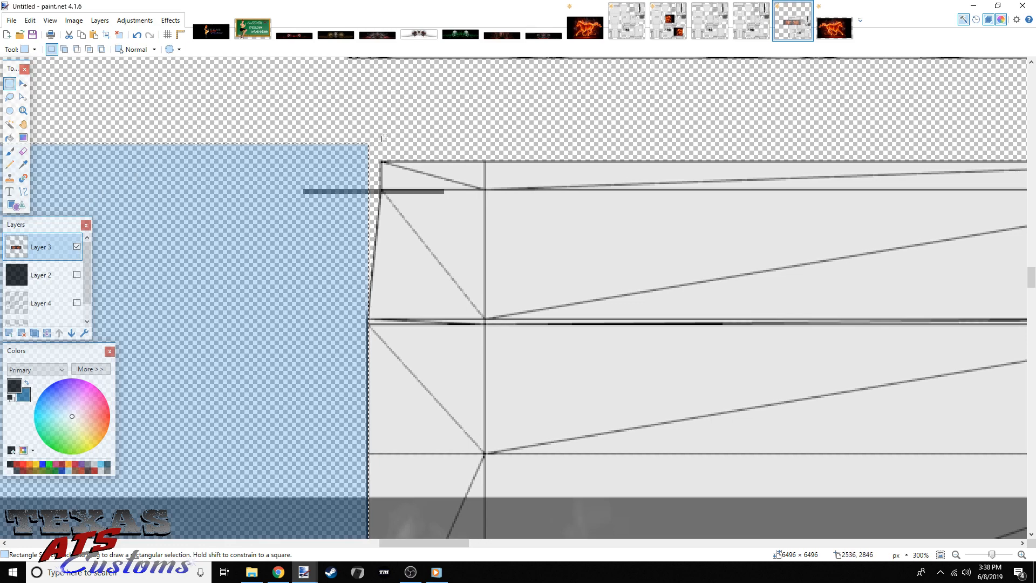
scroll(383, 136, "down", 1)
left_click_drag(367, 74, 395, 423)
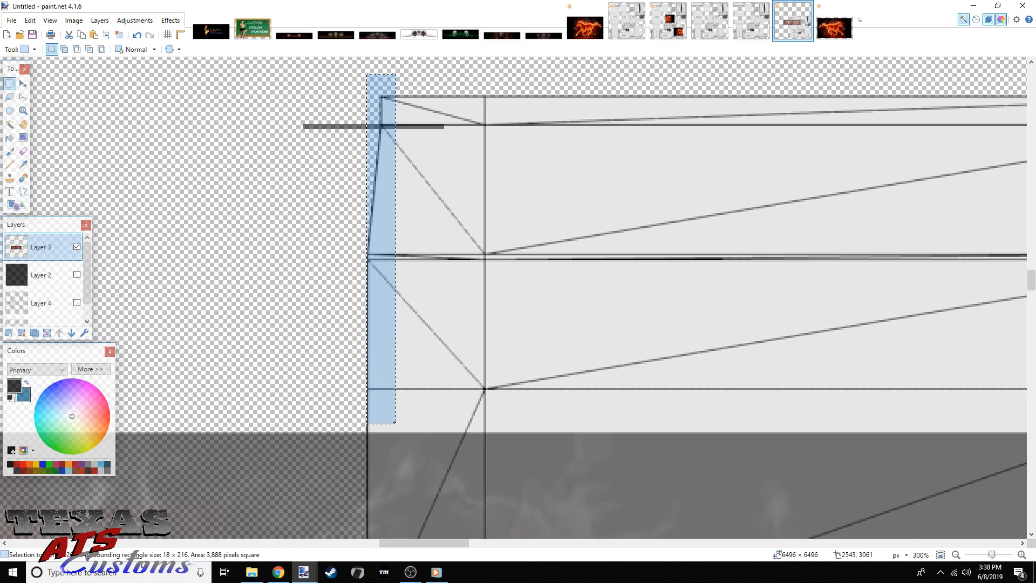
left_click_drag(395, 424, 576, 529)
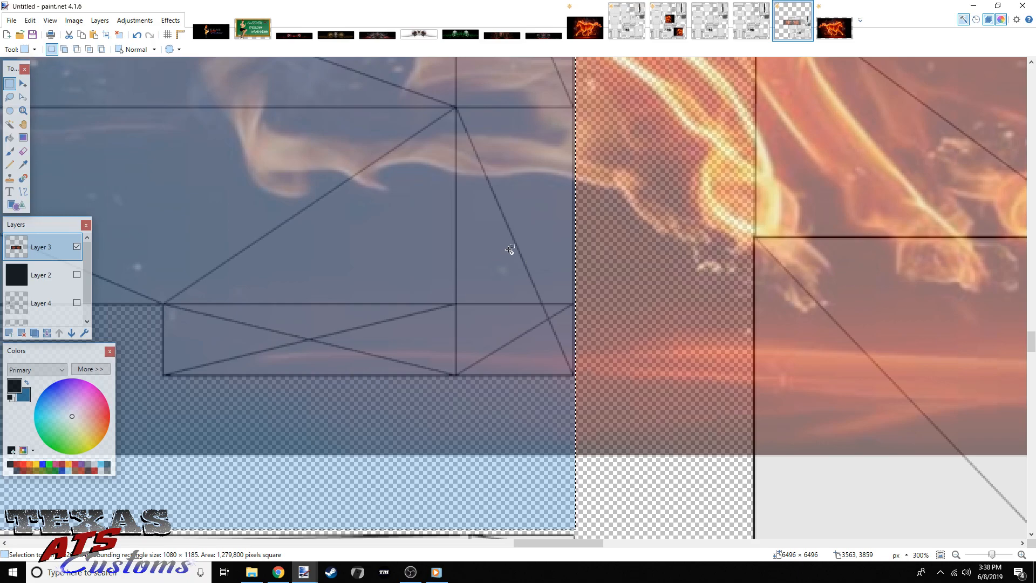
scroll(506, 250, "up", 15)
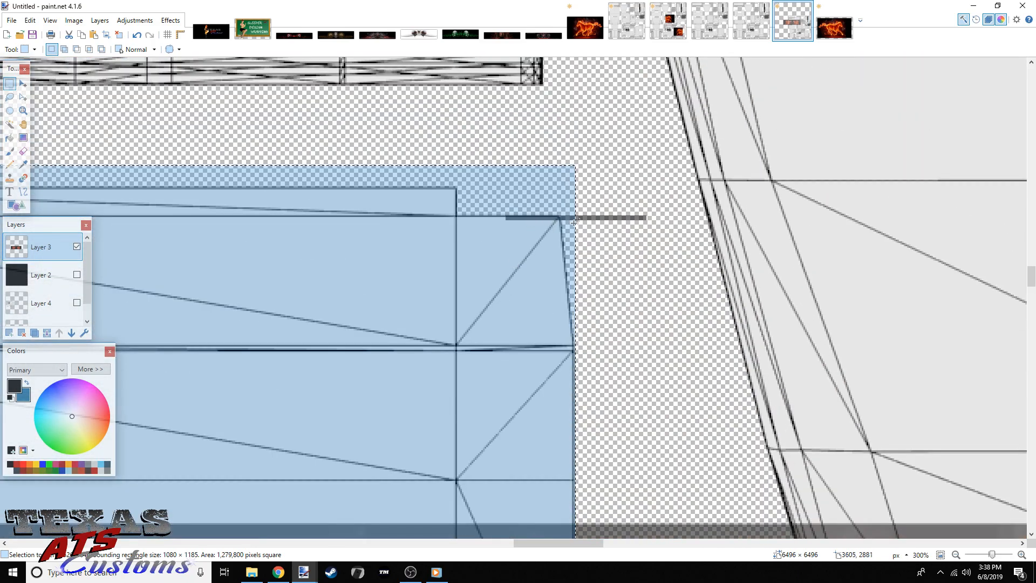
scroll(539, 238, "down", 5)
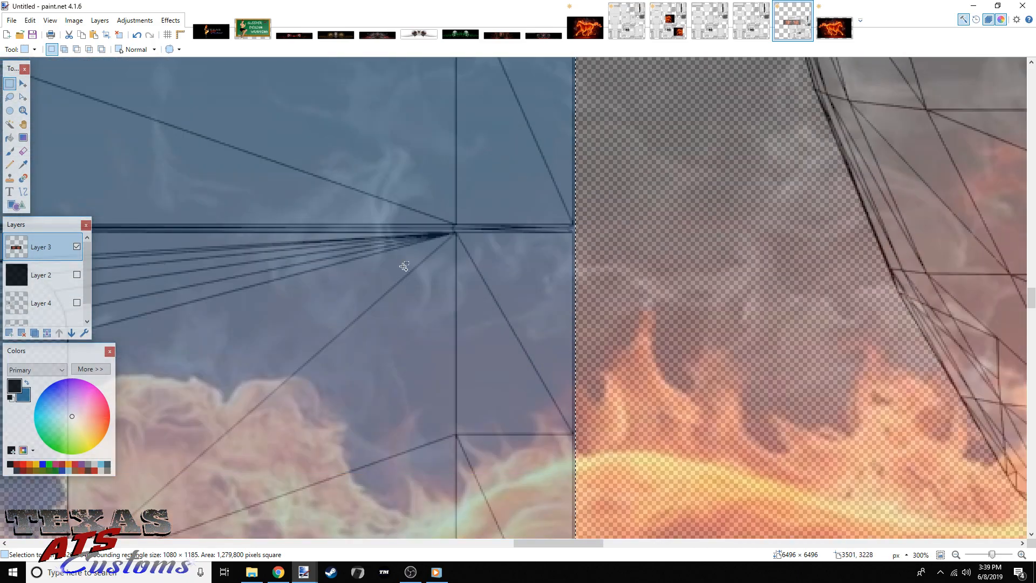
Add a layer to the 63inch_sleeper_highroof.png template, paste the middle artwork section on it and move it over the back panel
left_click(669, 27)
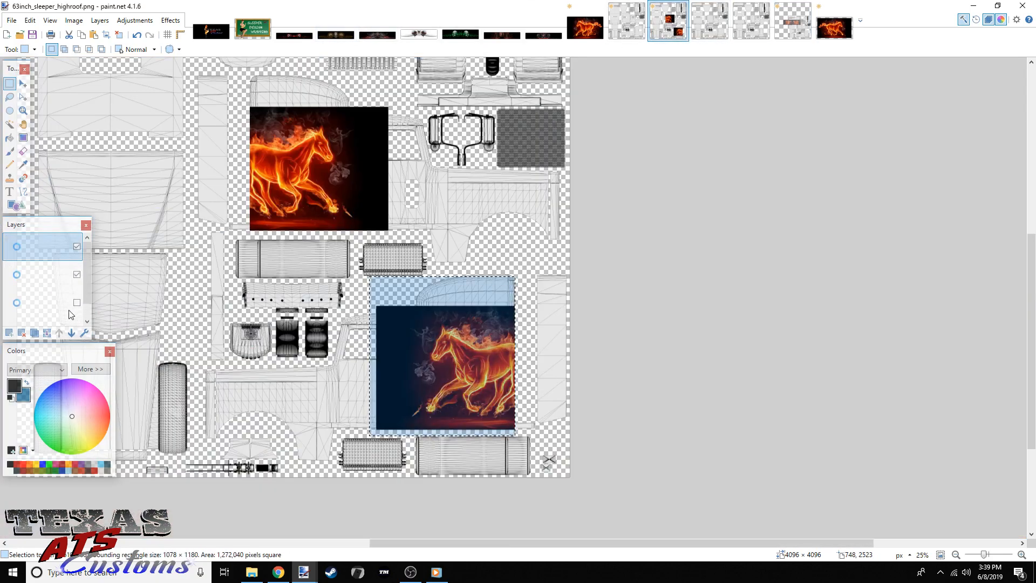
left_click(9, 333)
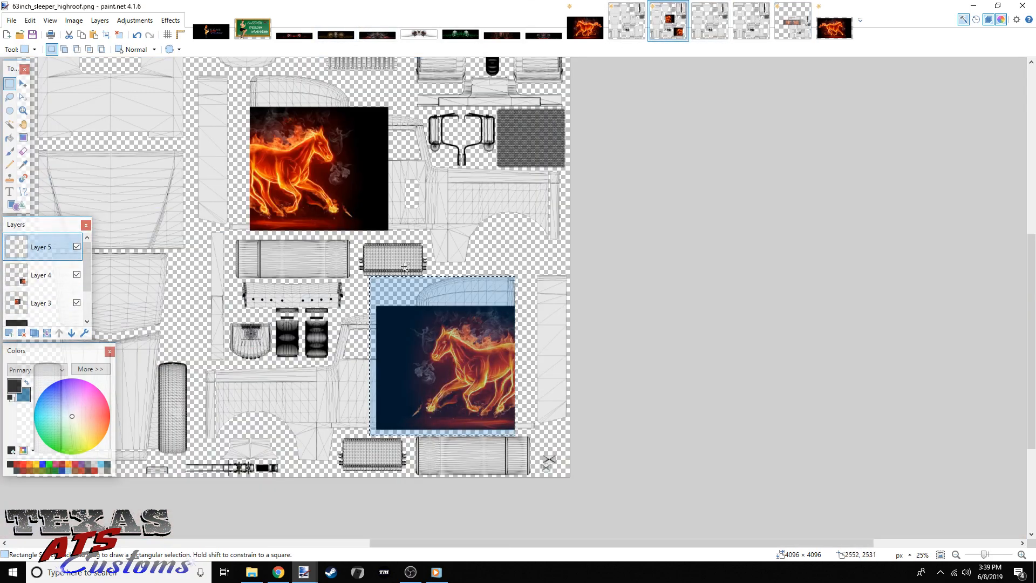
key("ctrl+v")
left_click_drag(481, 282, 167, 57)
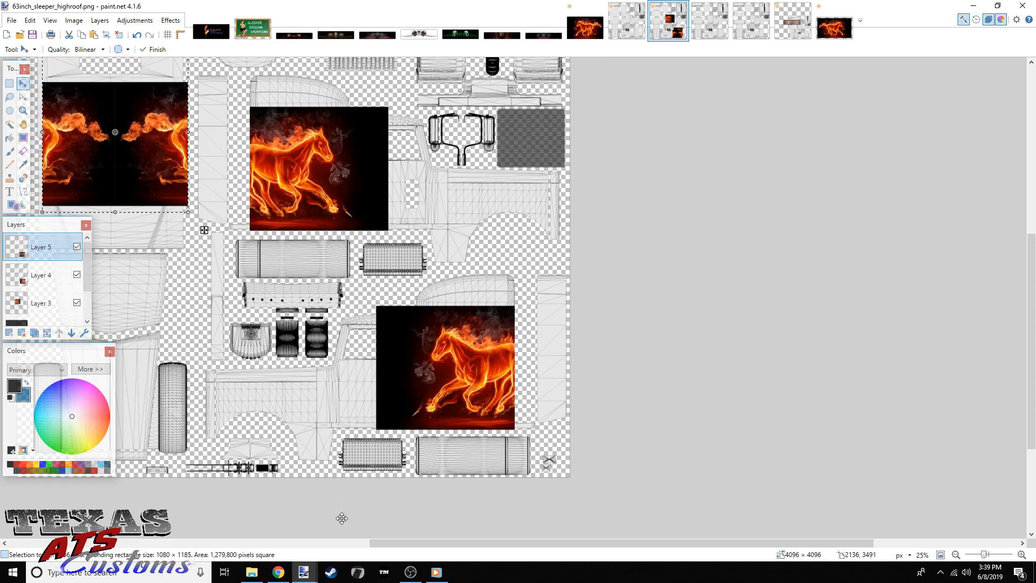
left_click_drag(410, 545, 270, 544)
scroll(282, 504, "up", 5)
left_click_drag(405, 444, 436, 380)
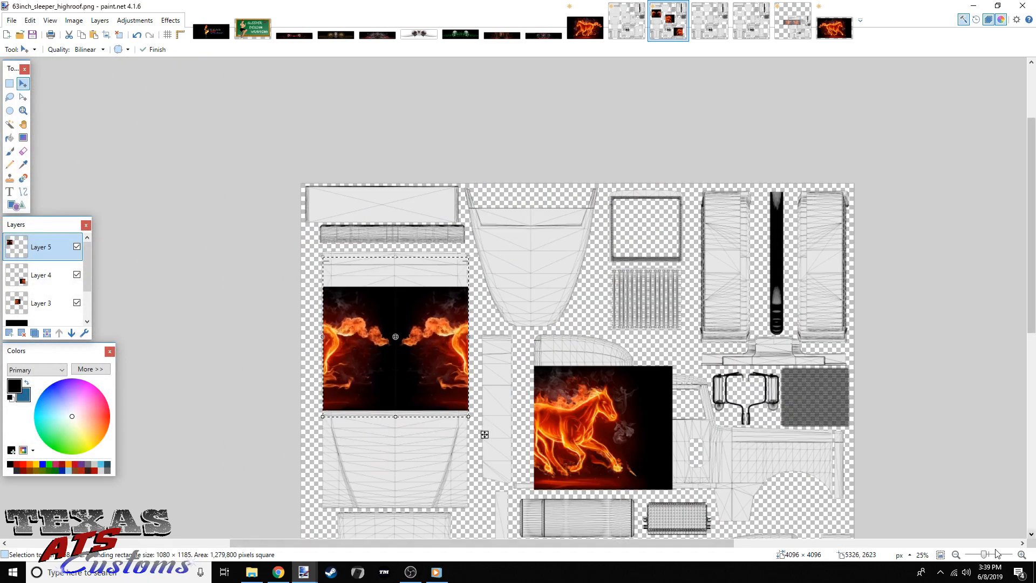
Align the middle piece's side edges and alignment bar with the back panel's upper corners, check both sides and deselect it
left_click_drag(985, 555, 989, 556)
left_click_drag(470, 543, 381, 534)
left_click_drag(989, 555, 993, 555)
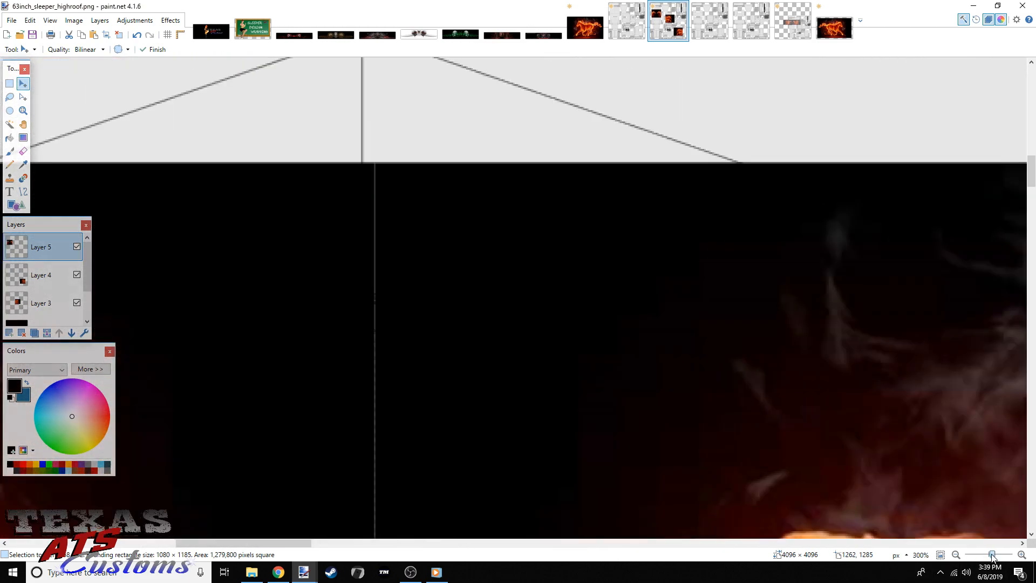
scroll(930, 514, "up", 3)
scroll(930, 515, "up", 2)
left_click(352, 542)
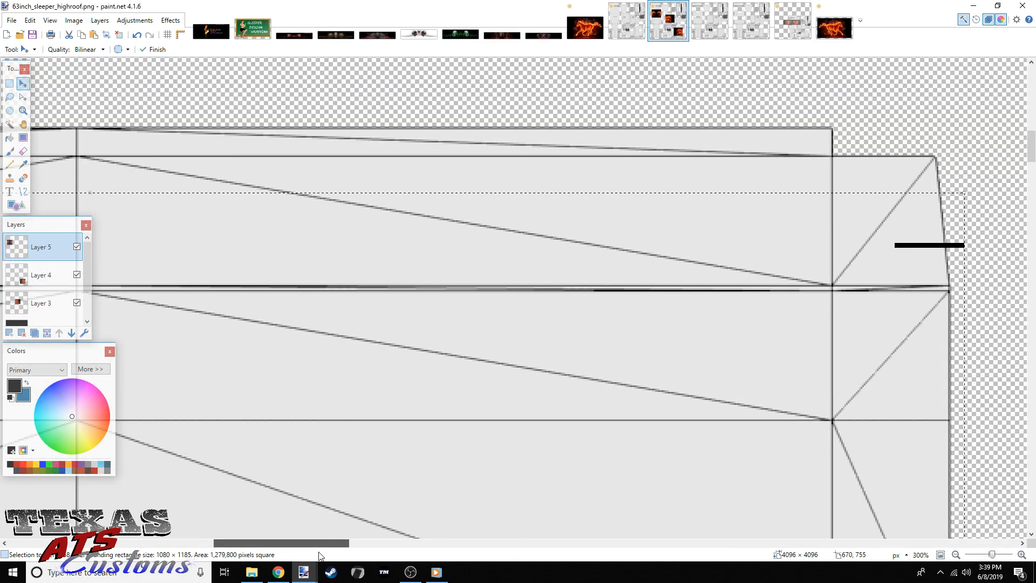
left_click_drag(673, 451, 659, 367)
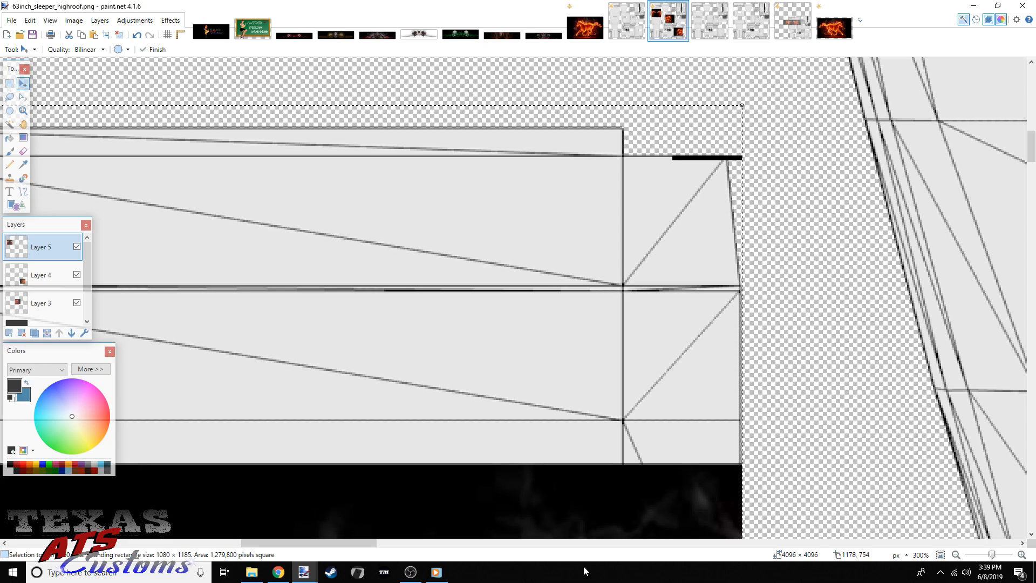
left_click_drag(372, 543, 193, 542)
key("s")
left_click(261, 157)
left_click_drag(993, 556, 985, 556)
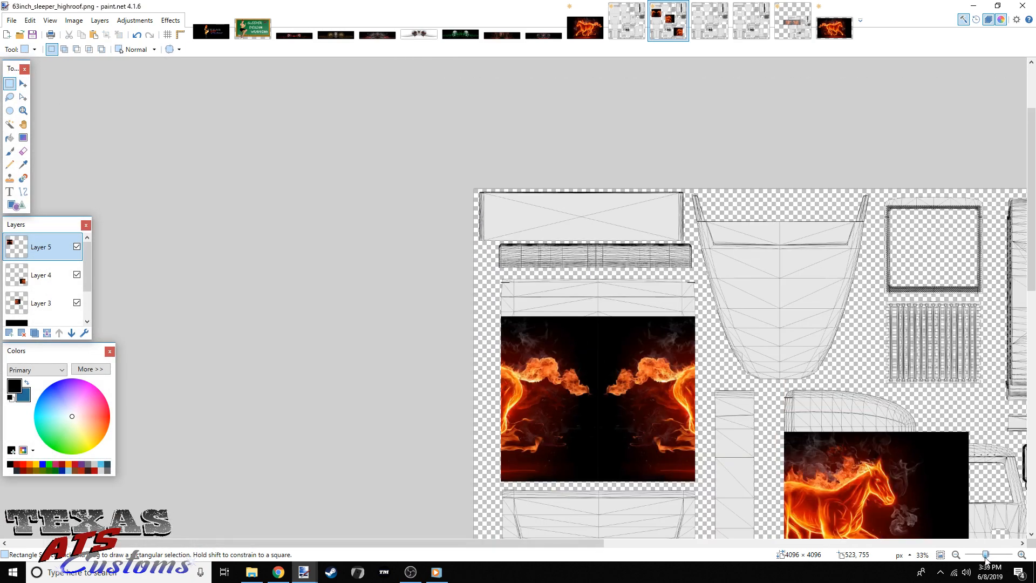
Preview the three placed artwork pieces against the black Layer 2, hide that layer again and look over the whole template
left_click_drag(593, 543, 655, 542)
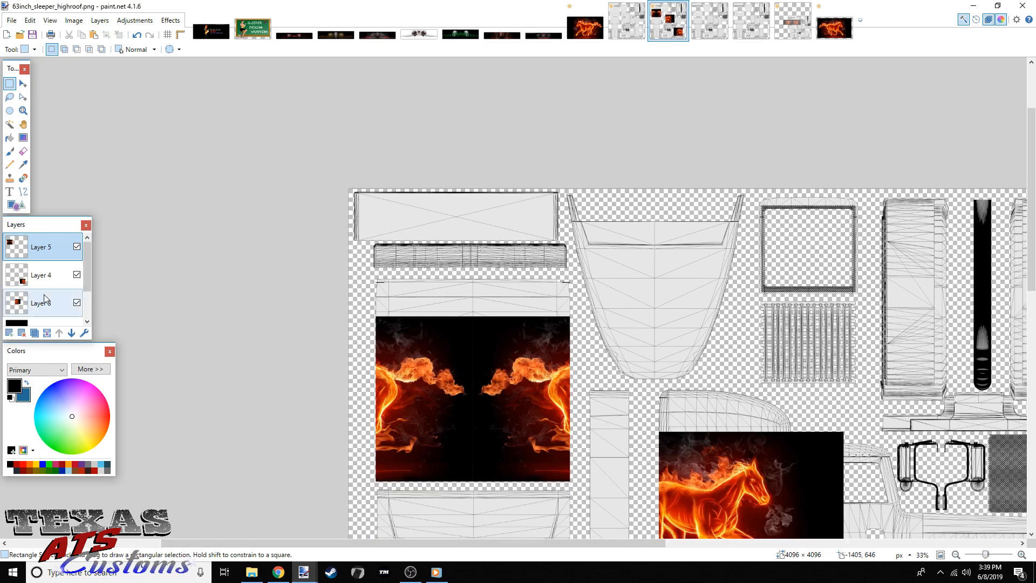
scroll(49, 280, "down", 2)
left_click(76, 284)
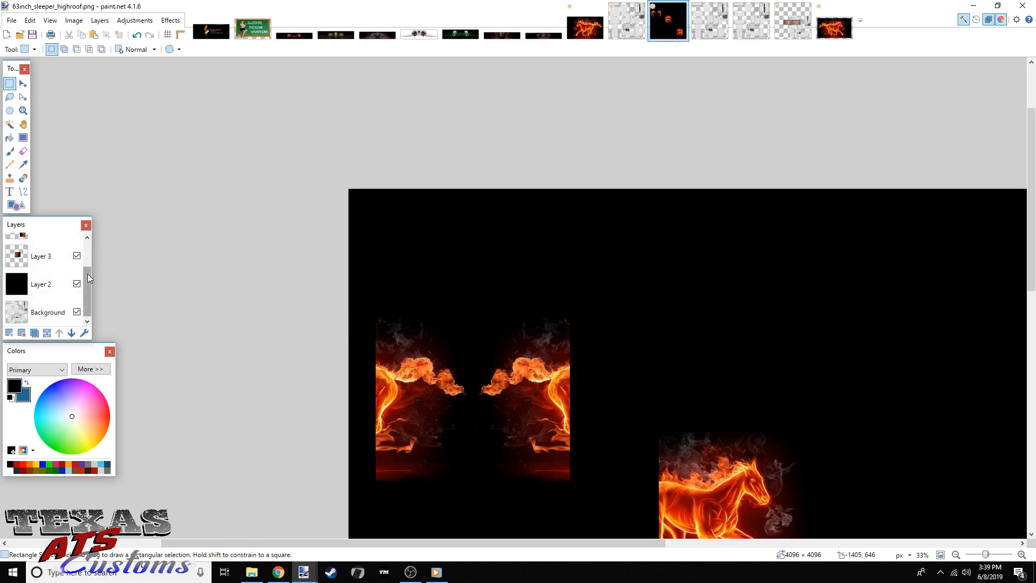
left_click(25, 283)
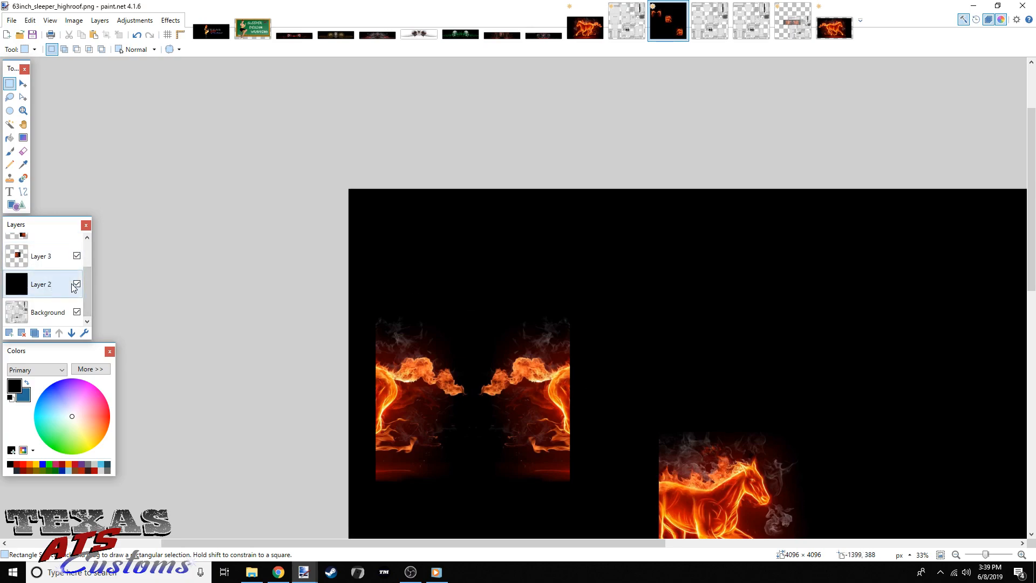
left_click(76, 285)
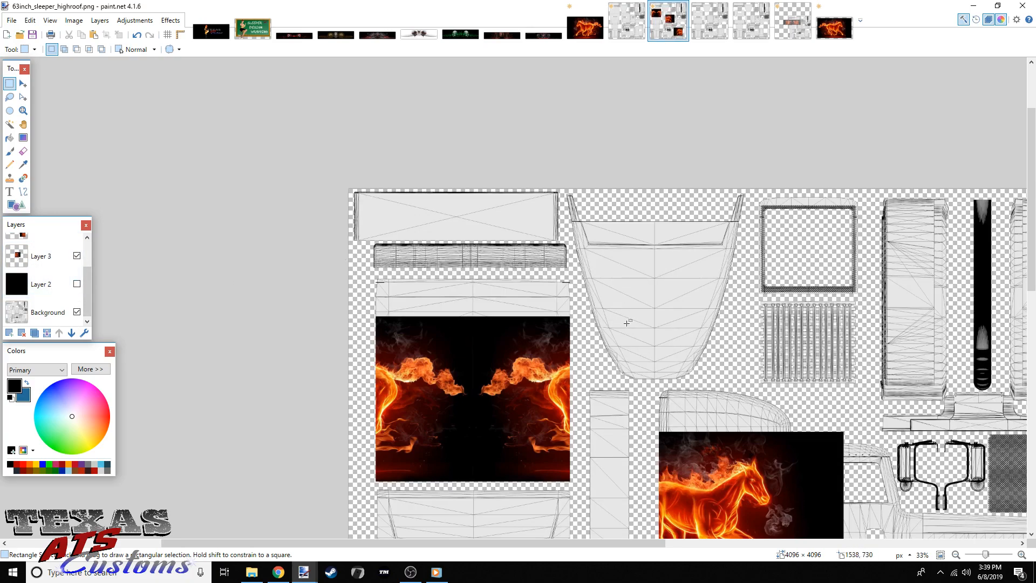
scroll(759, 365, "down", 10)
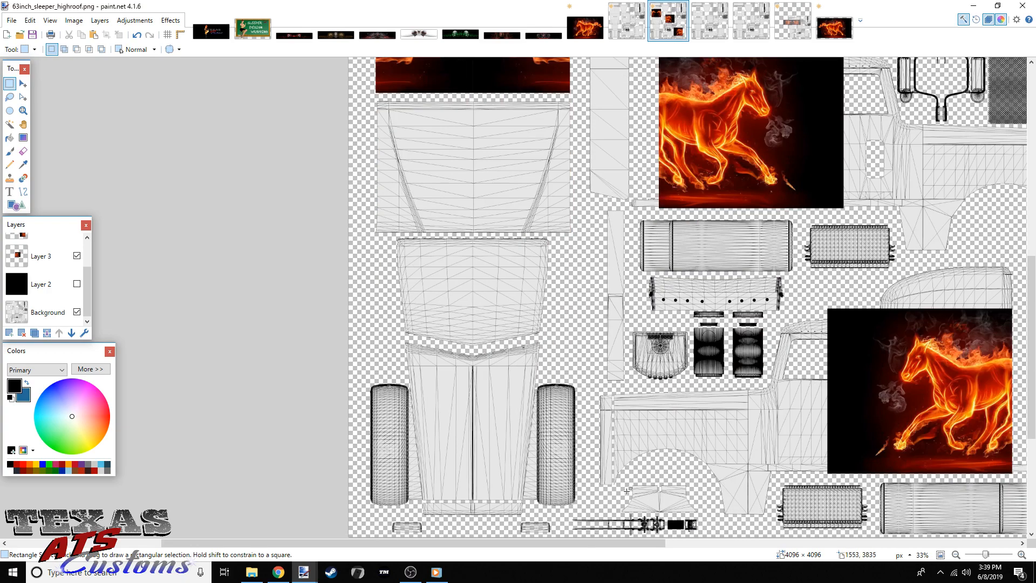
left_click_drag(597, 541, 680, 540)
scroll(734, 451, "up", 3)
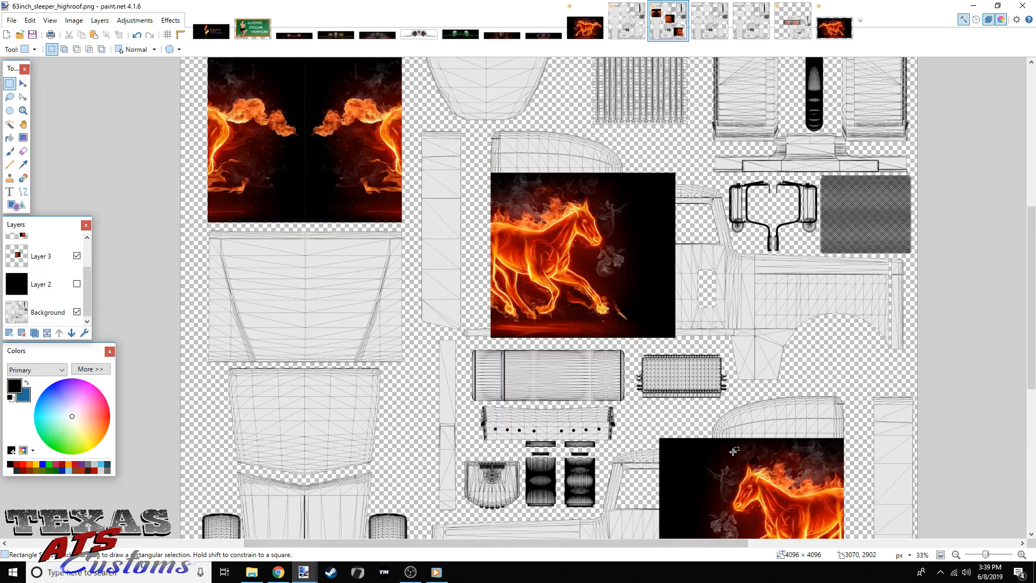
left_click_drag(985, 557, 981, 560)
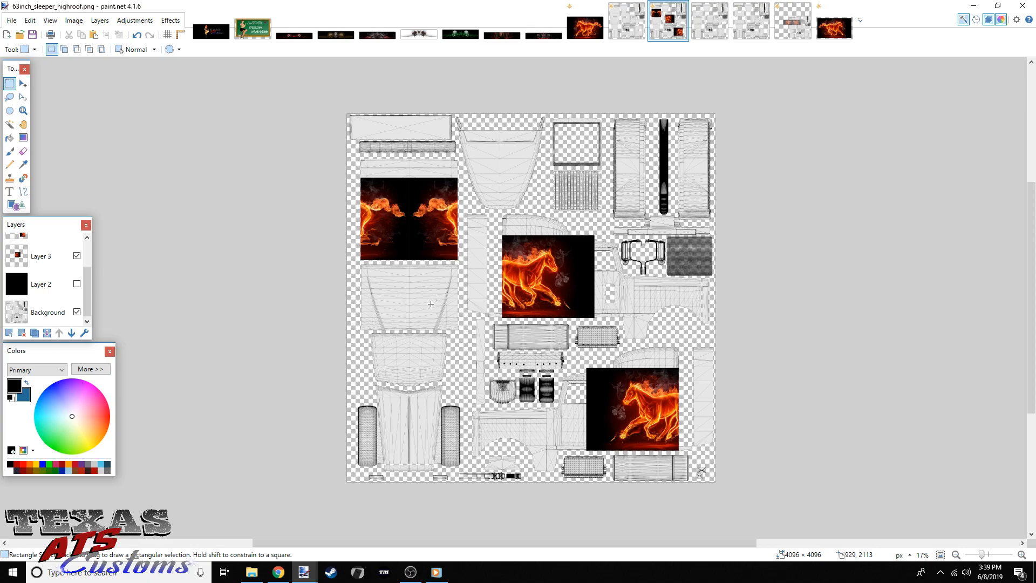
Return to the Untitled composite, clear the old selection and select a rectangle about 2576 × 1880 px around the lower cab and sleeper side template
left_click(797, 29)
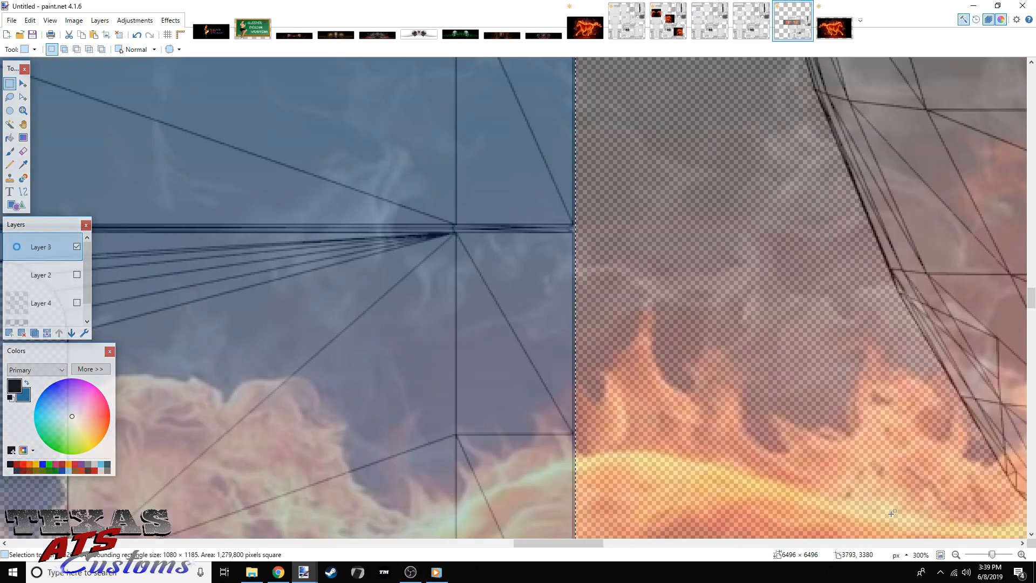
left_click_drag(991, 556, 982, 556)
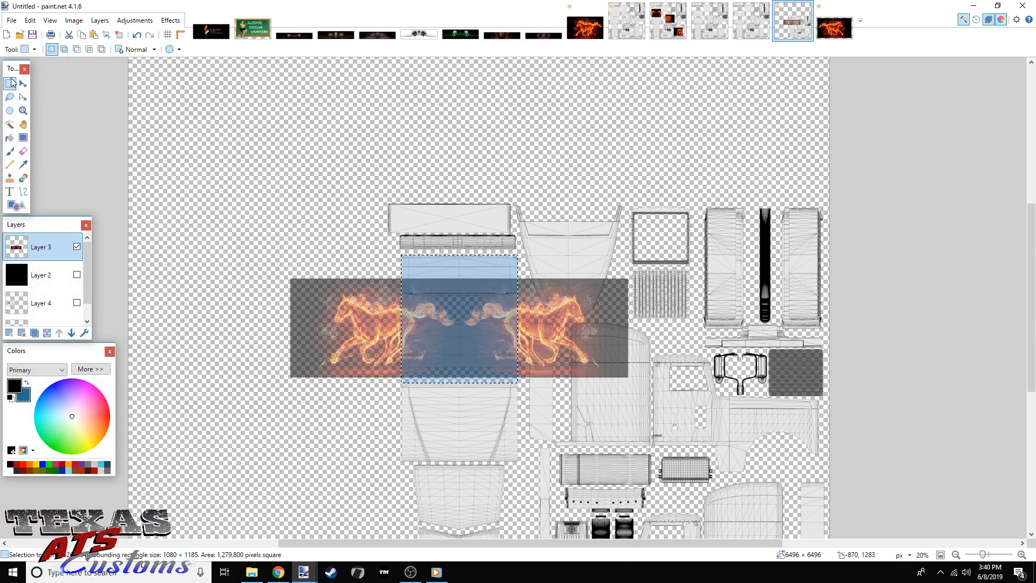
left_click(11, 83)
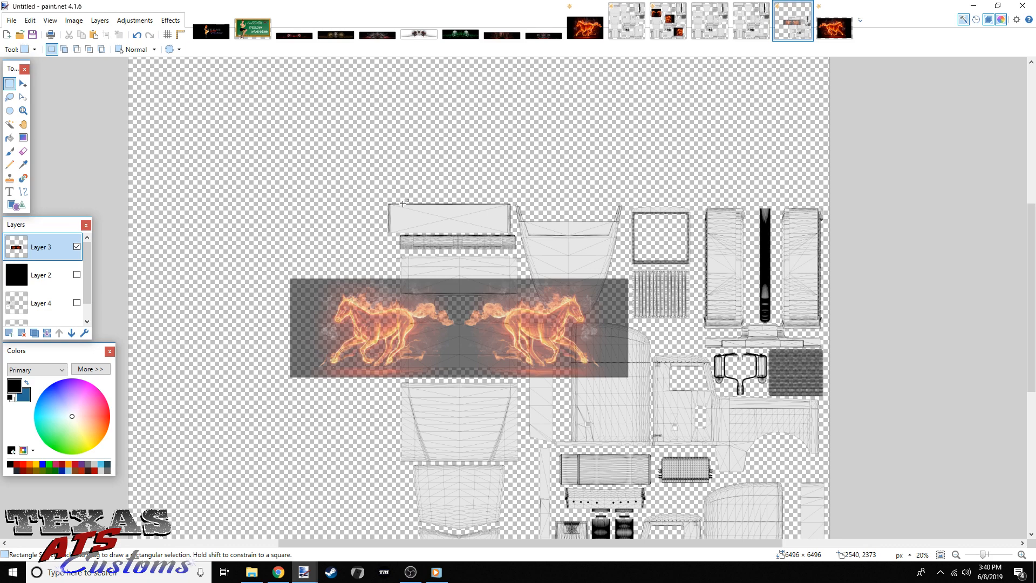
scroll(425, 182, "down", 3)
left_click_drag(535, 238, 813, 442)
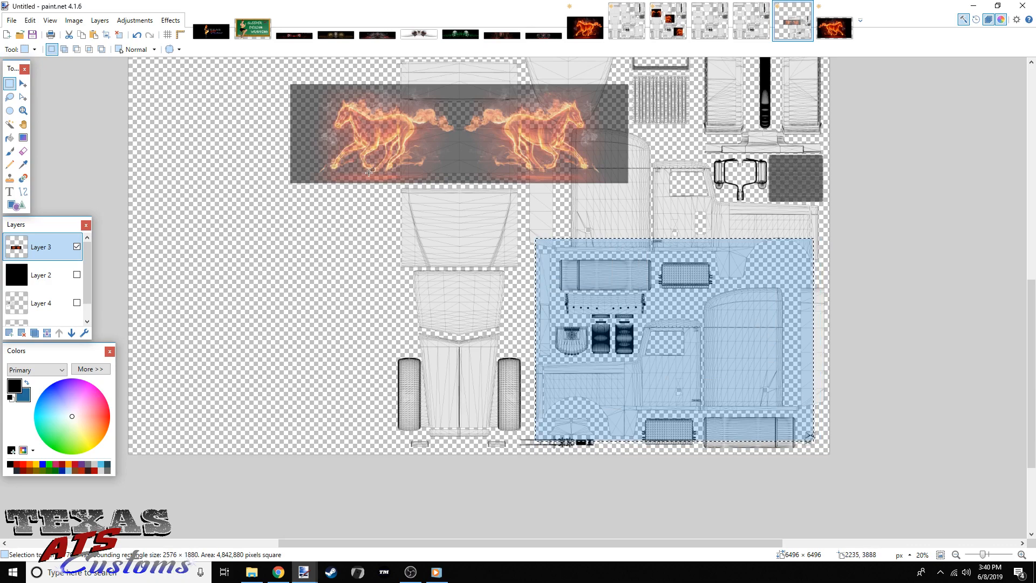
scroll(572, 306, "up", 3)
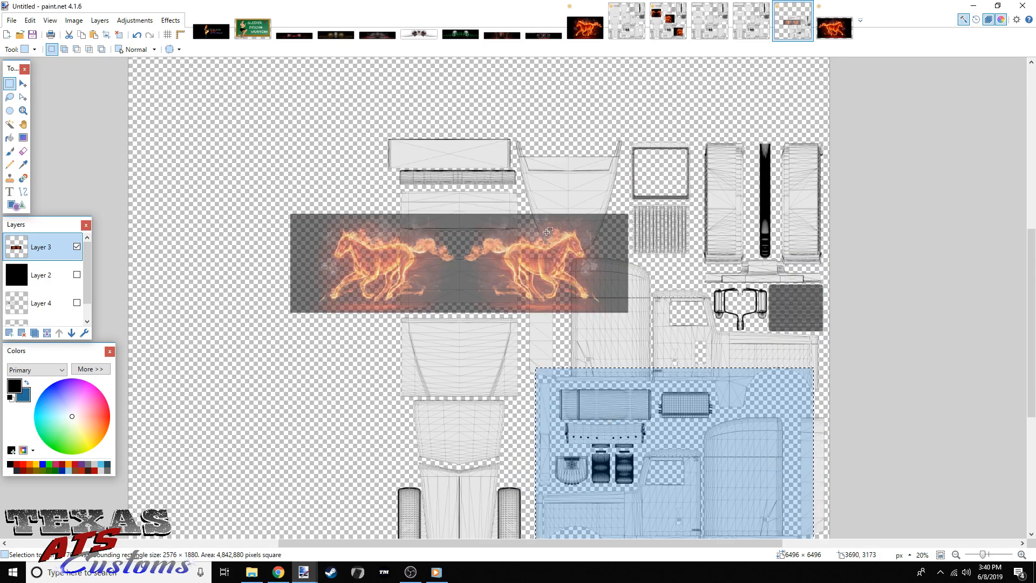